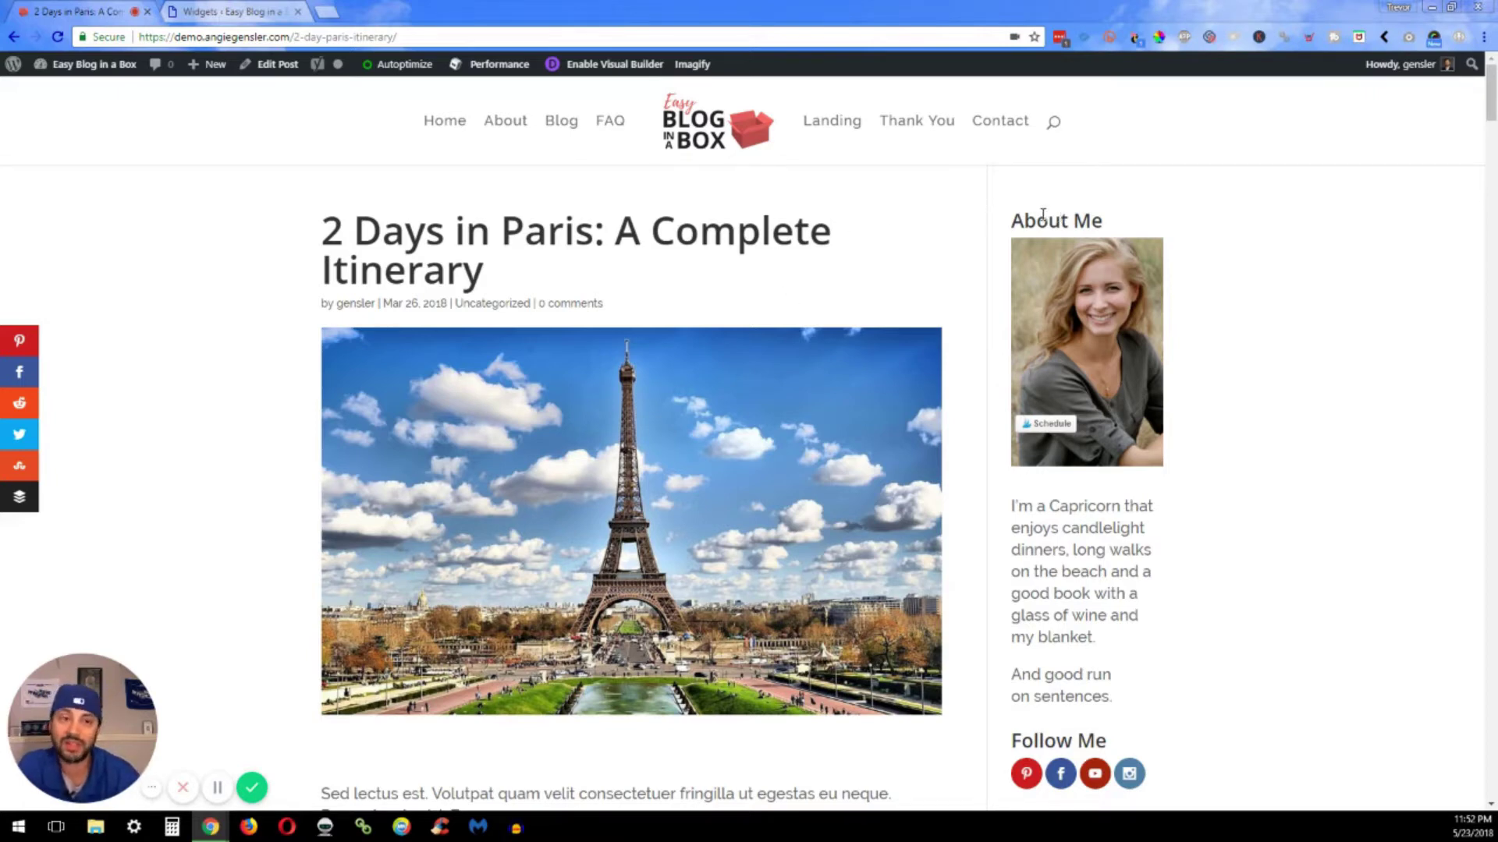
Highlight the post text and the About Me sidebar text on the live blog page
{"action": "left_click_drag", "start_coordinate": [1089, 197], "coordinate": [1191, 551]}
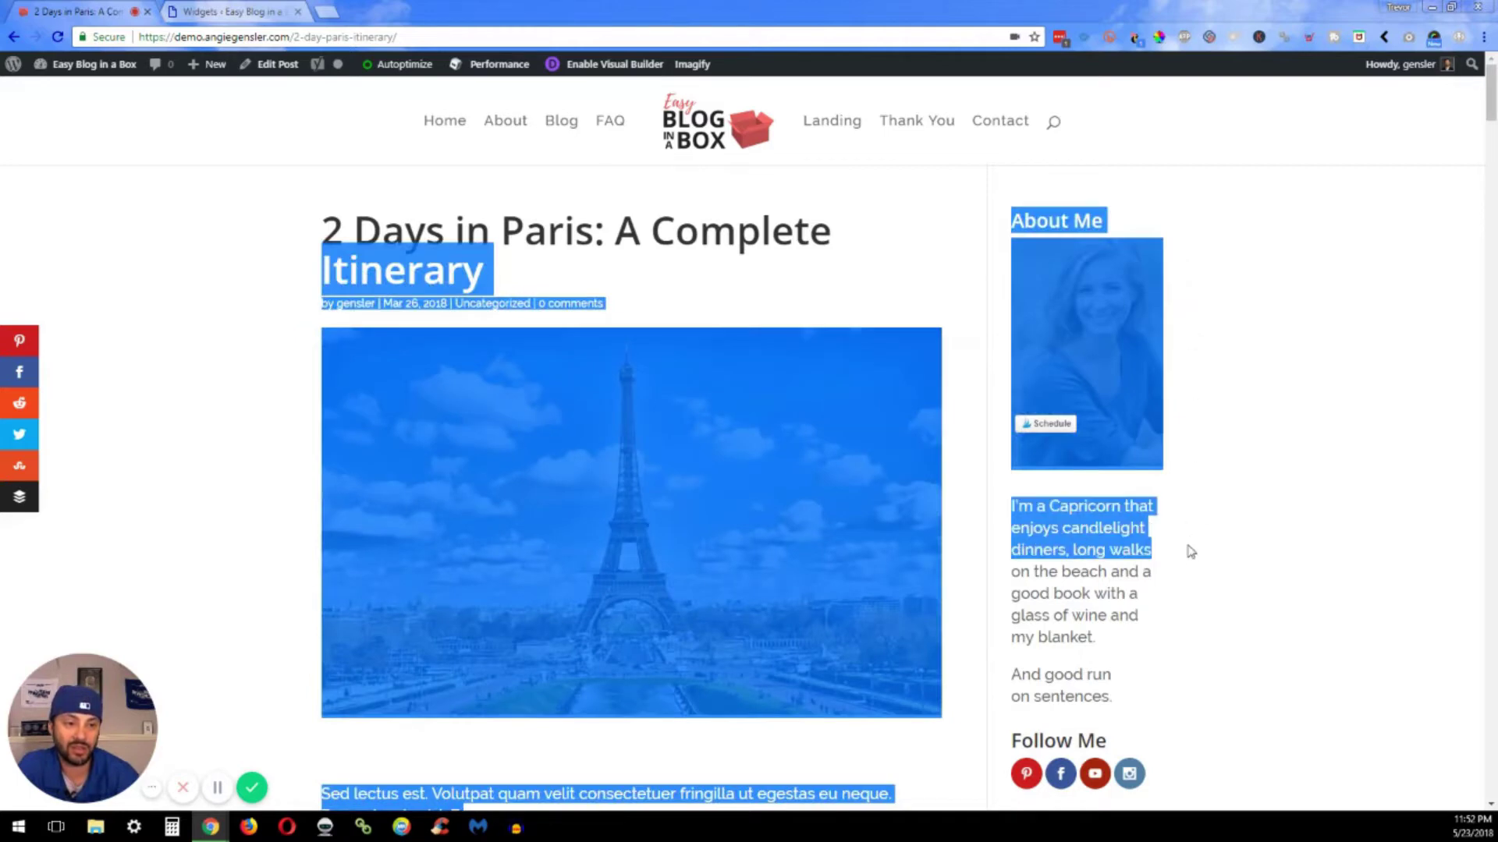
{"action": "left_click", "coordinate": [1123, 549]}
{"action": "left_click_drag", "start_coordinate": [1038, 508], "coordinate": [1220, 592]}
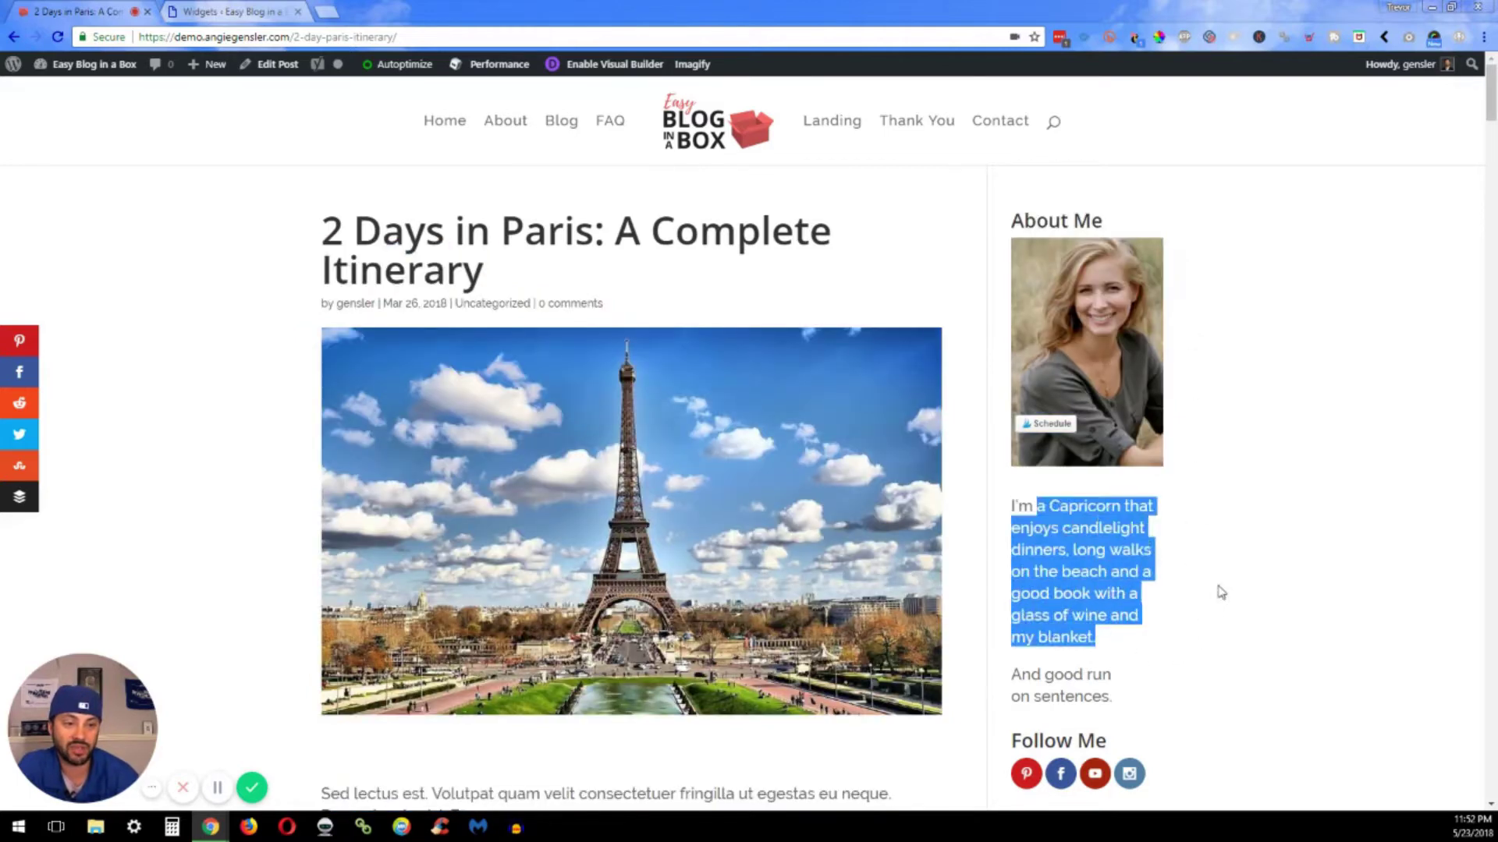
{"action": "scroll", "coordinate": [1220, 592], "scroll_direction": "down", "scroll_amount": 2}
{"action": "left_click", "coordinate": [970, 446]}
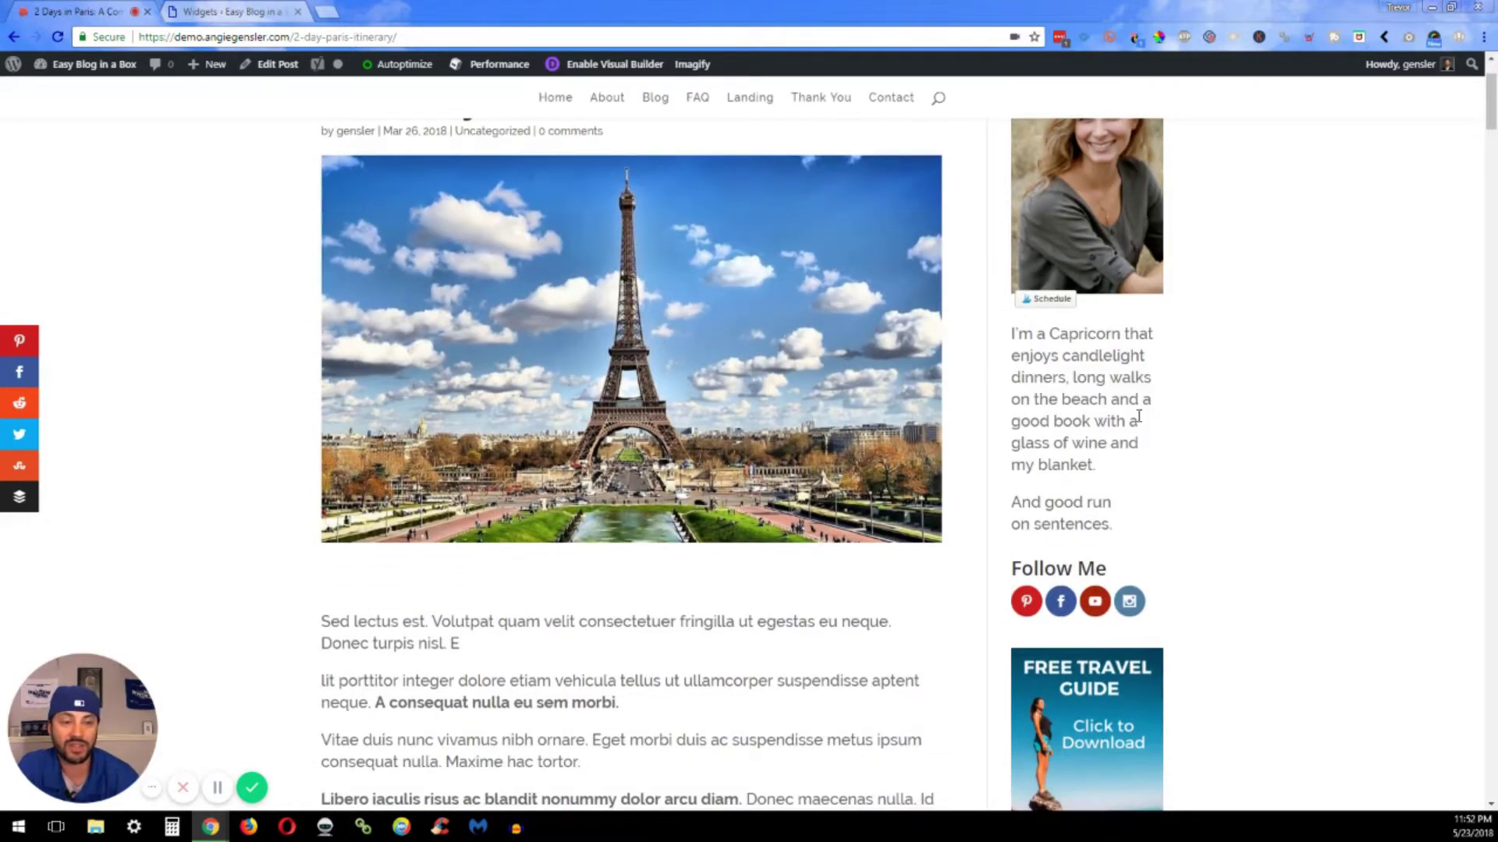
{"action": "scroll", "coordinate": [1134, 421], "scroll_direction": "up", "scroll_amount": 2}
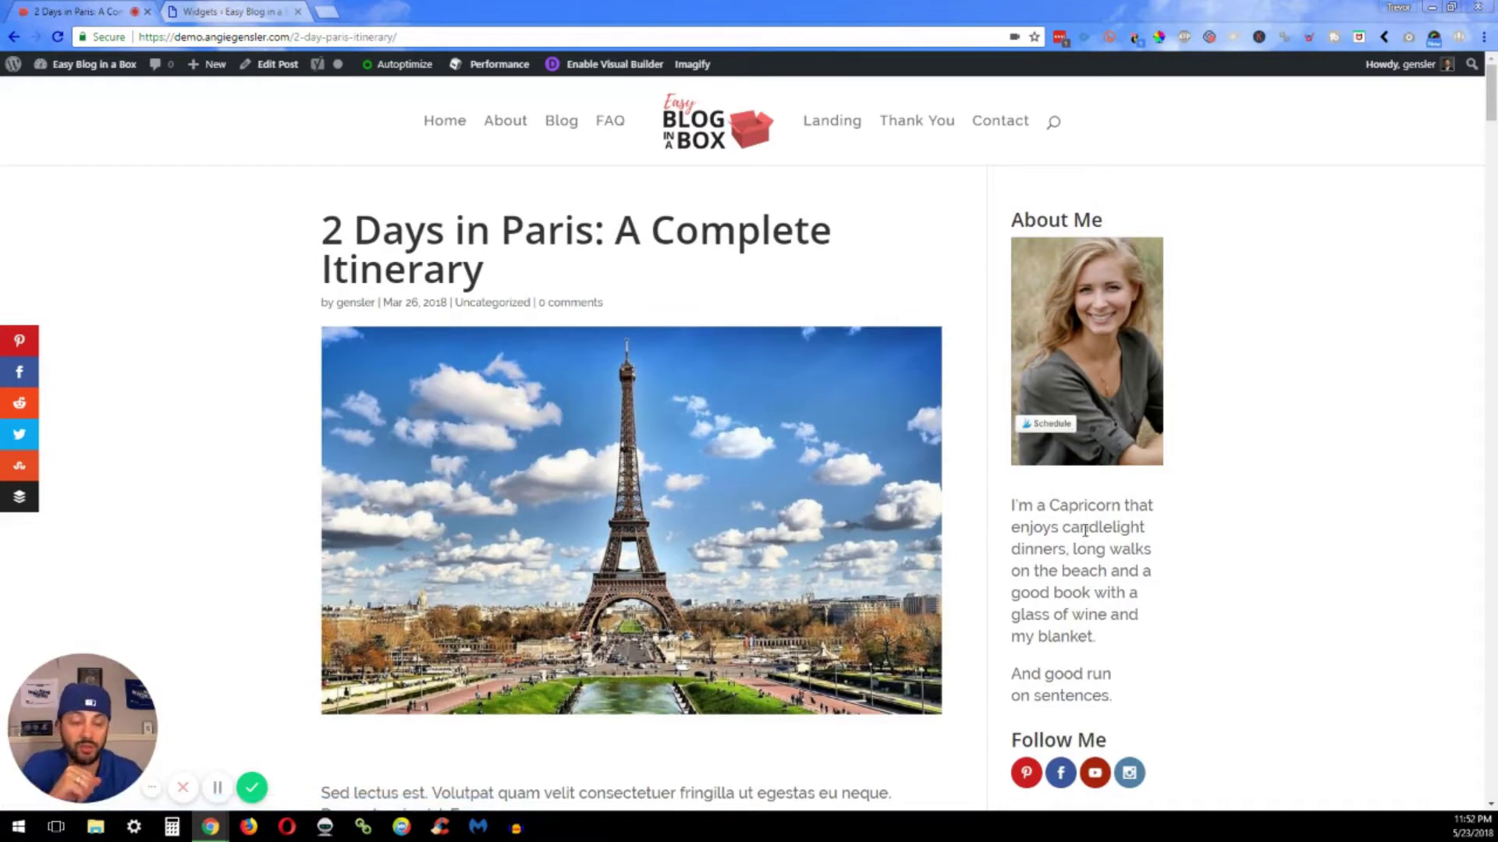
{"action": "scroll", "coordinate": [1085, 530], "scroll_direction": "down", "scroll_amount": 2}
{"action": "scroll", "coordinate": [1103, 533], "scroll_direction": "up", "scroll_amount": 2}
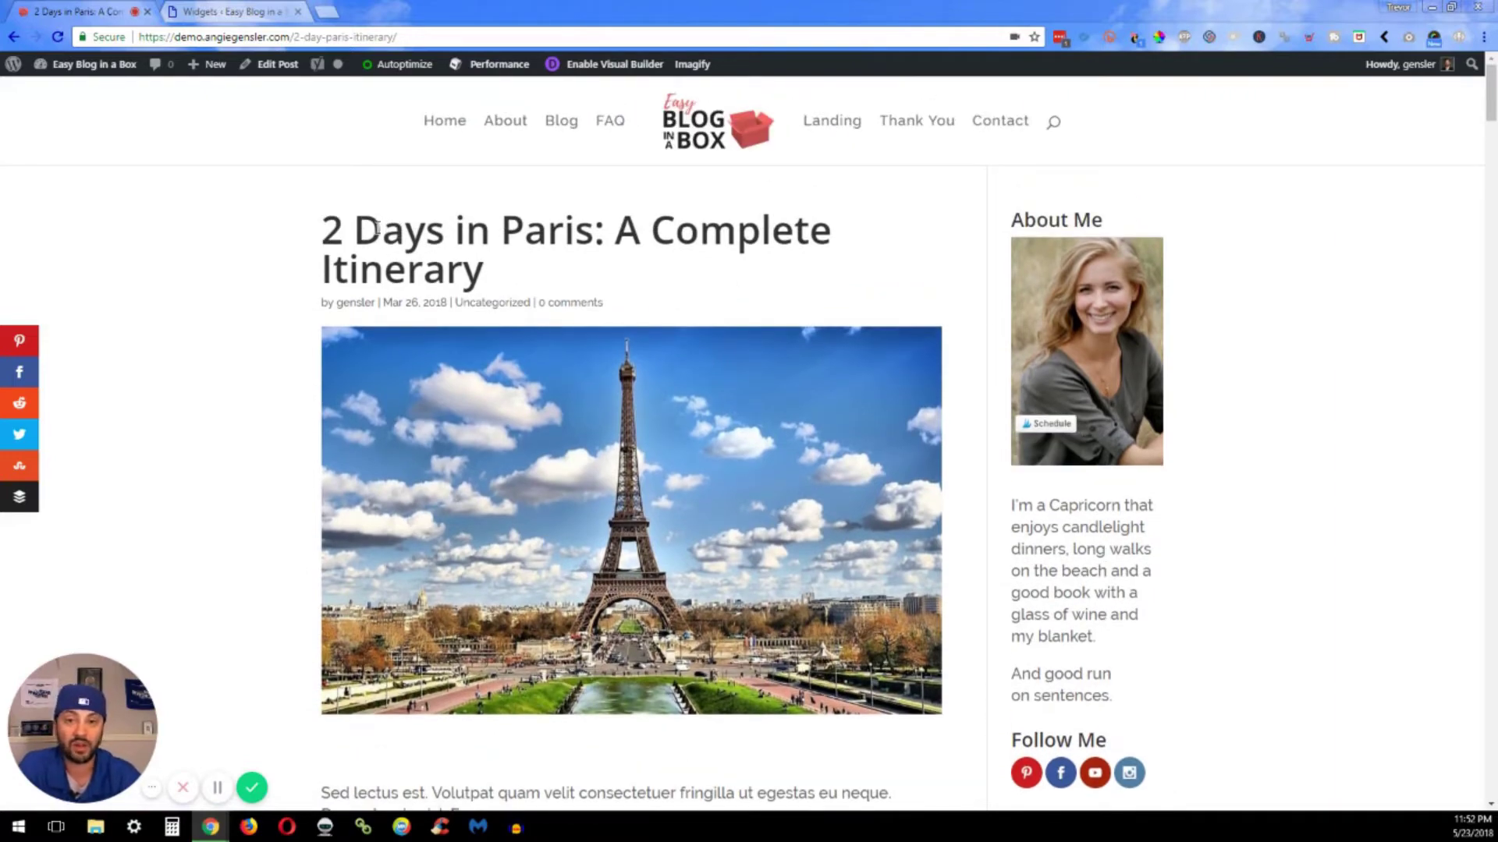
{"action": "left_click_drag", "start_coordinate": [337, 228], "coordinate": [575, 254]}
{"action": "scroll", "coordinate": [822, 311], "scroll_direction": "down", "scroll_amount": 4}
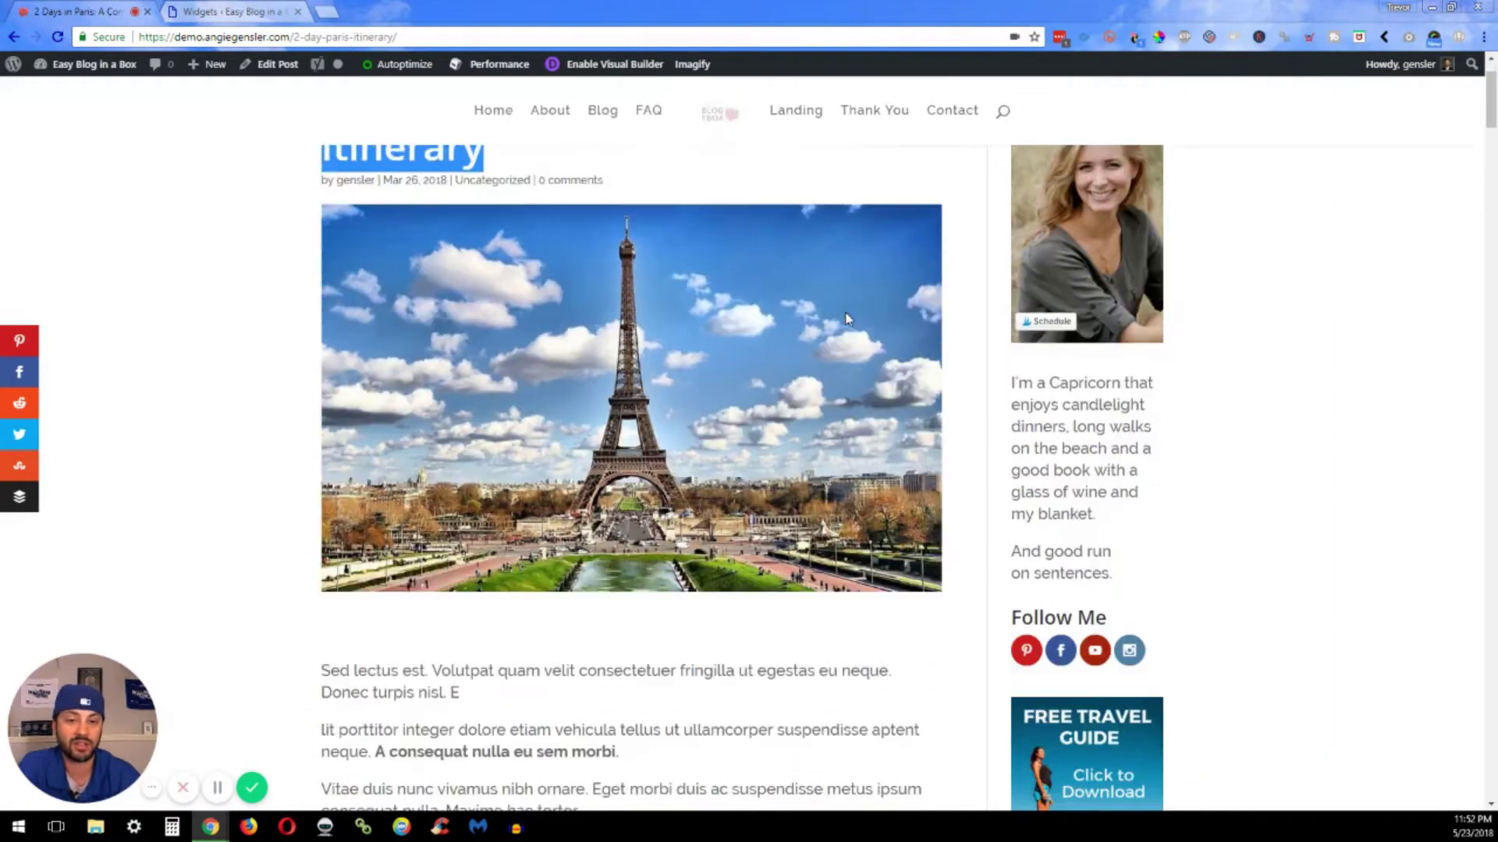
{"action": "scroll", "coordinate": [886, 562], "scroll_direction": "up", "scroll_amount": 4}
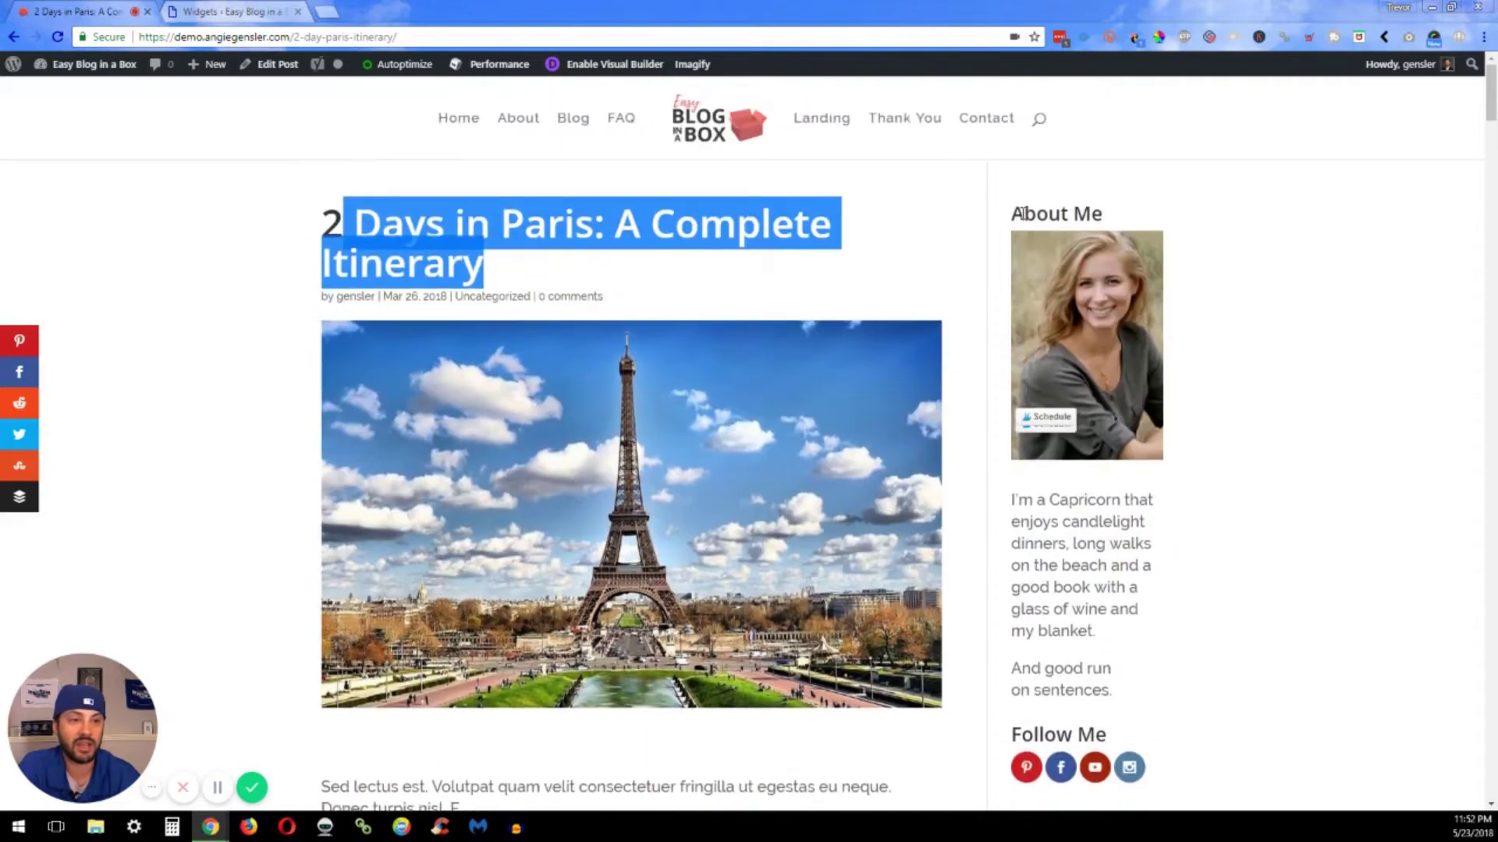
Point out the About Me sidebar widget, then switch to the Widgets admin page
{"action": "left_click_drag", "start_coordinate": [1007, 218], "coordinate": [1160, 572]}
{"action": "left_click", "coordinate": [1160, 571]}
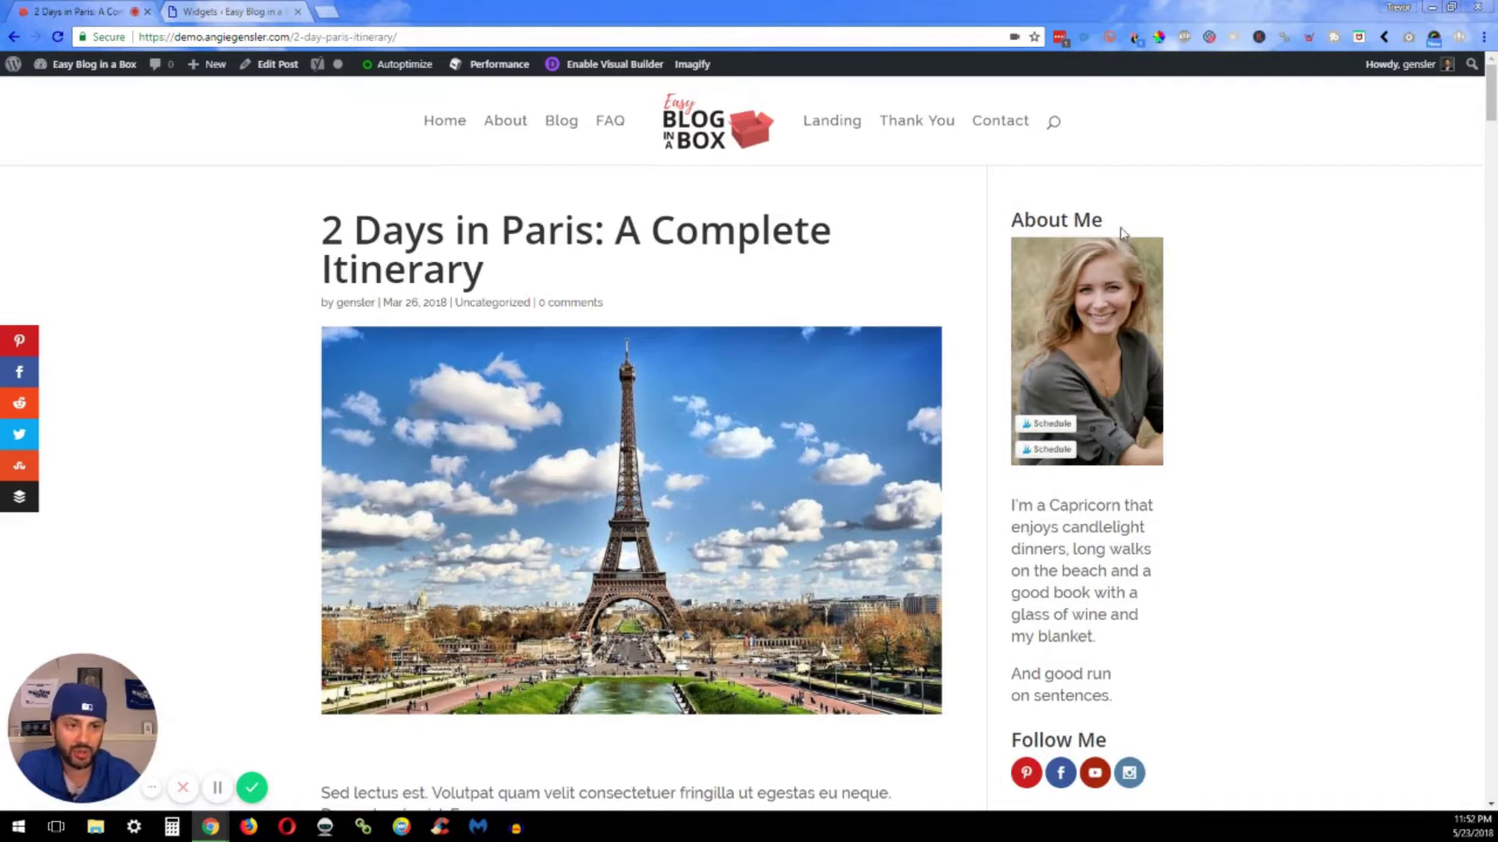
{"action": "scroll", "coordinate": [1123, 523], "scroll_direction": "down", "scroll_amount": 5}
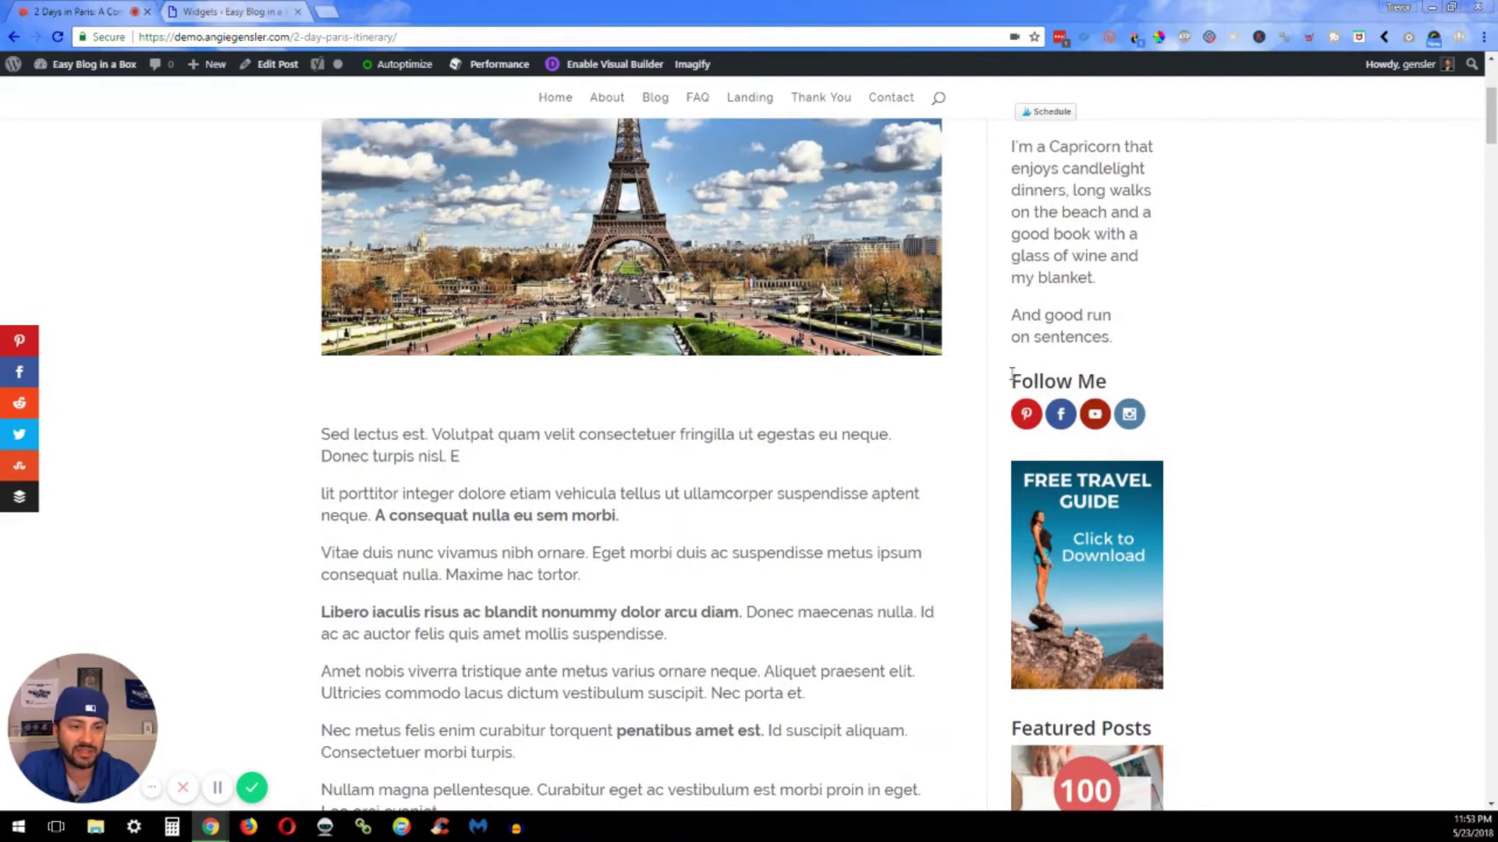
{"action": "scroll", "coordinate": [1194, 465], "scroll_direction": "down", "scroll_amount": 3}
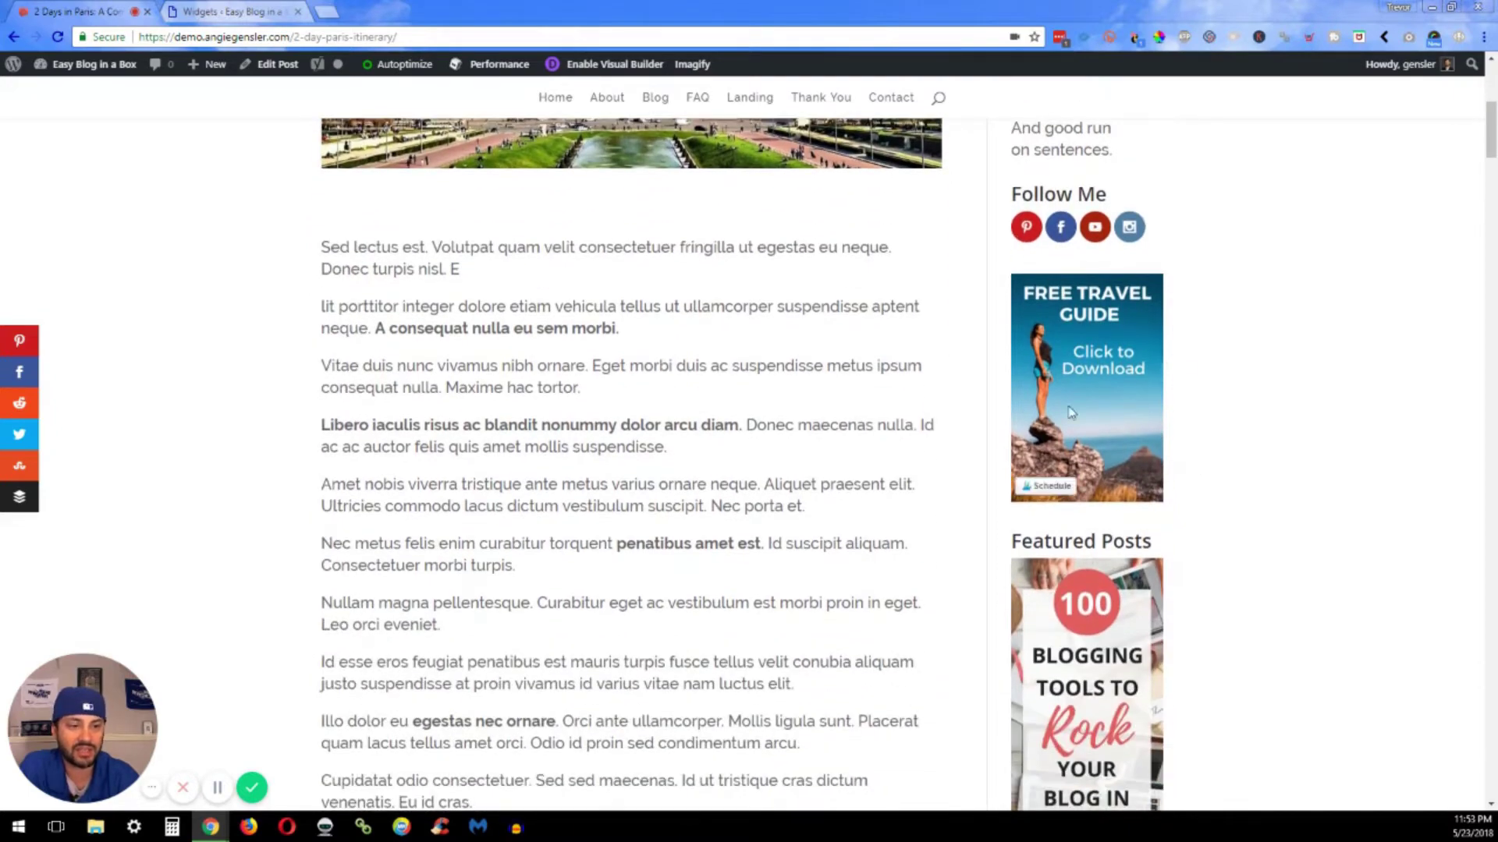
{"action": "scroll", "coordinate": [1066, 523], "scroll_direction": "down", "scroll_amount": 12}
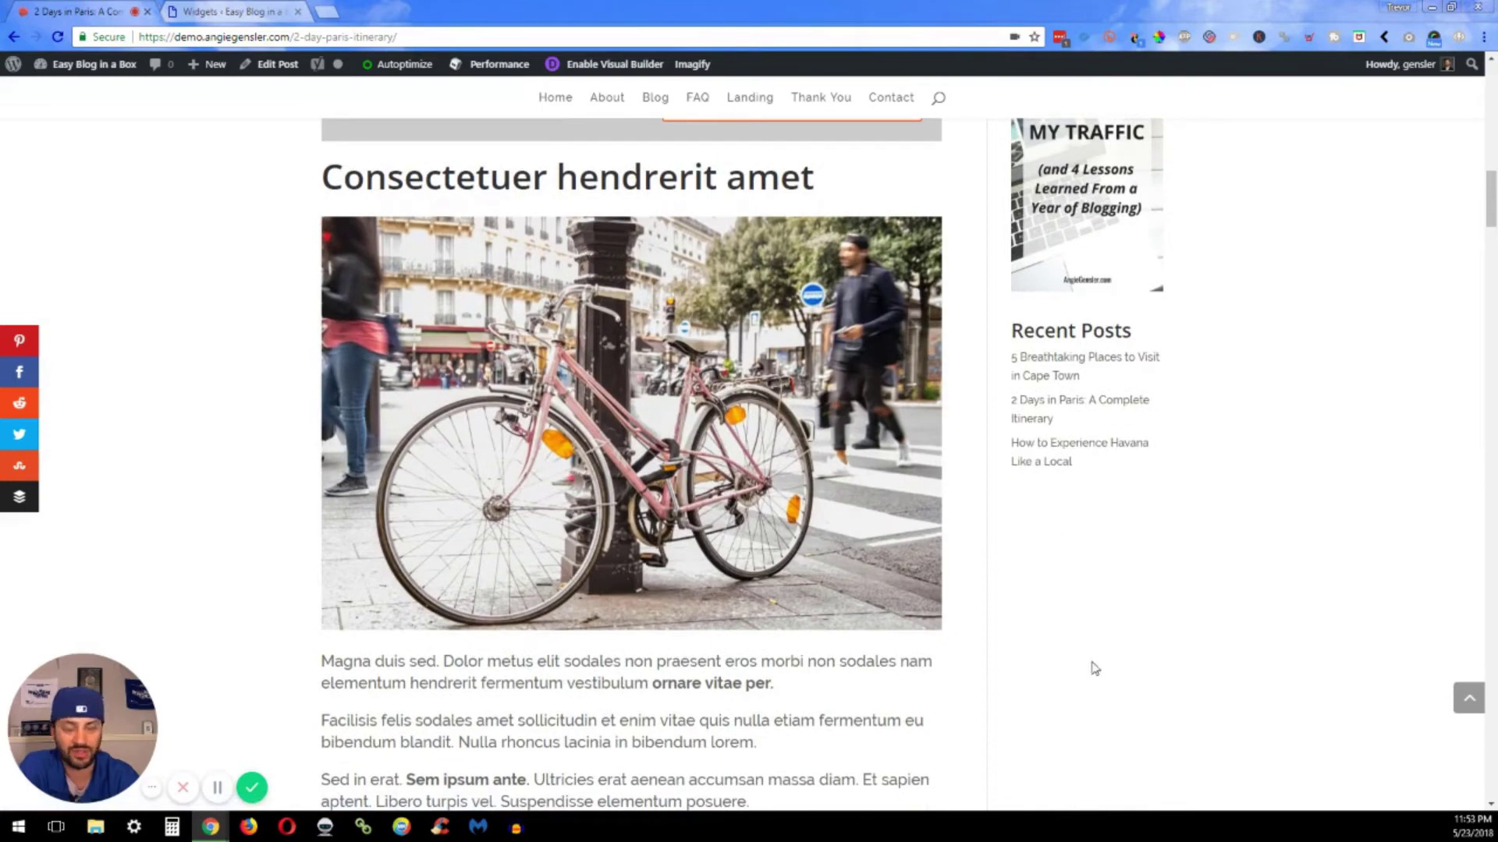
{"action": "scroll", "coordinate": [1092, 666], "scroll_direction": "up", "scroll_amount": 4}
{"action": "scroll", "coordinate": [1093, 667], "scroll_direction": "up", "scroll_amount": 10}
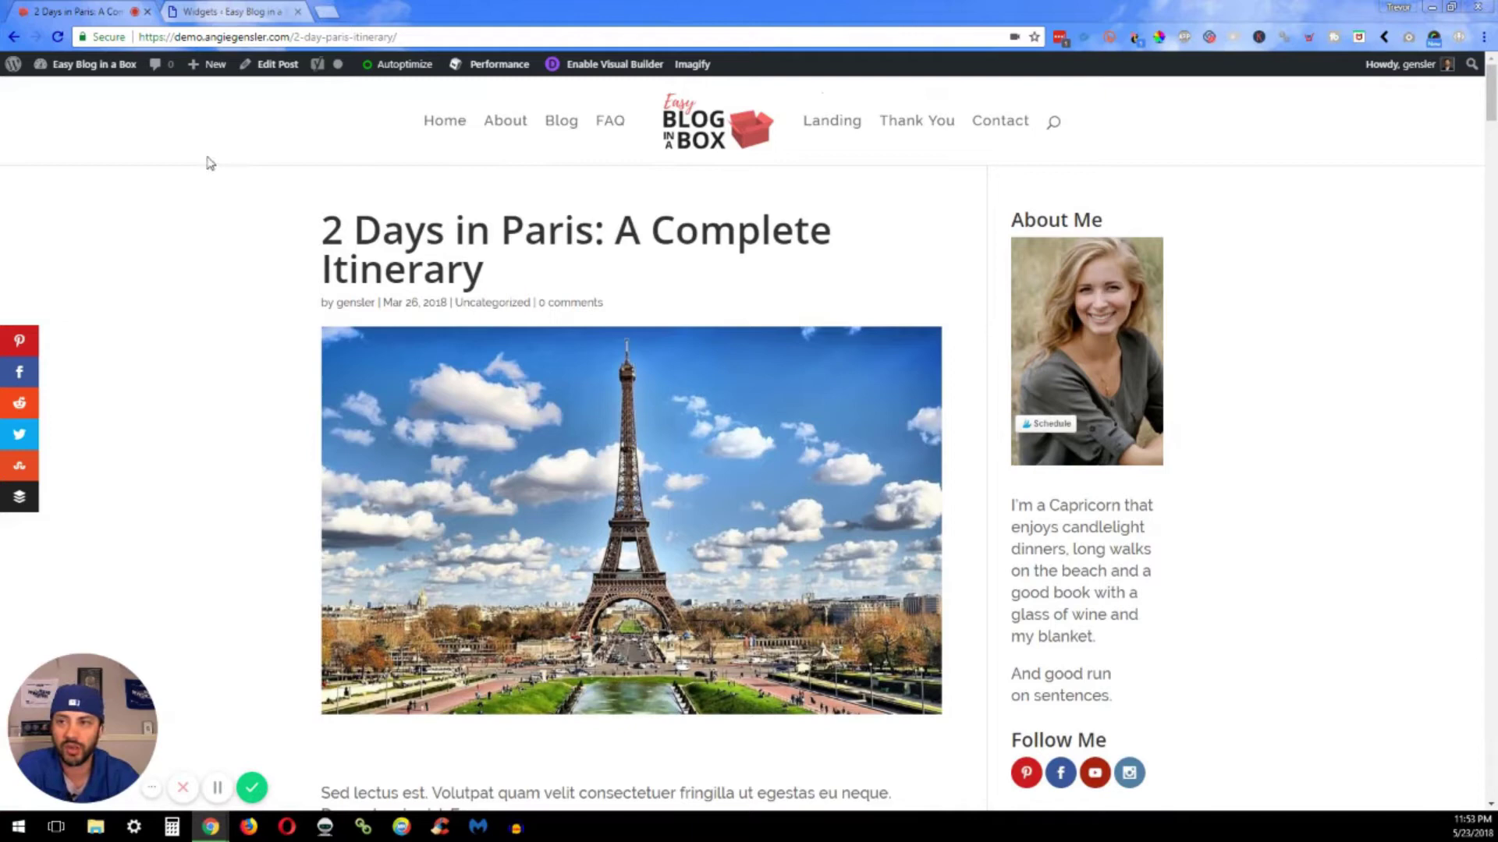
{"action": "left_click", "coordinate": [230, 17]}
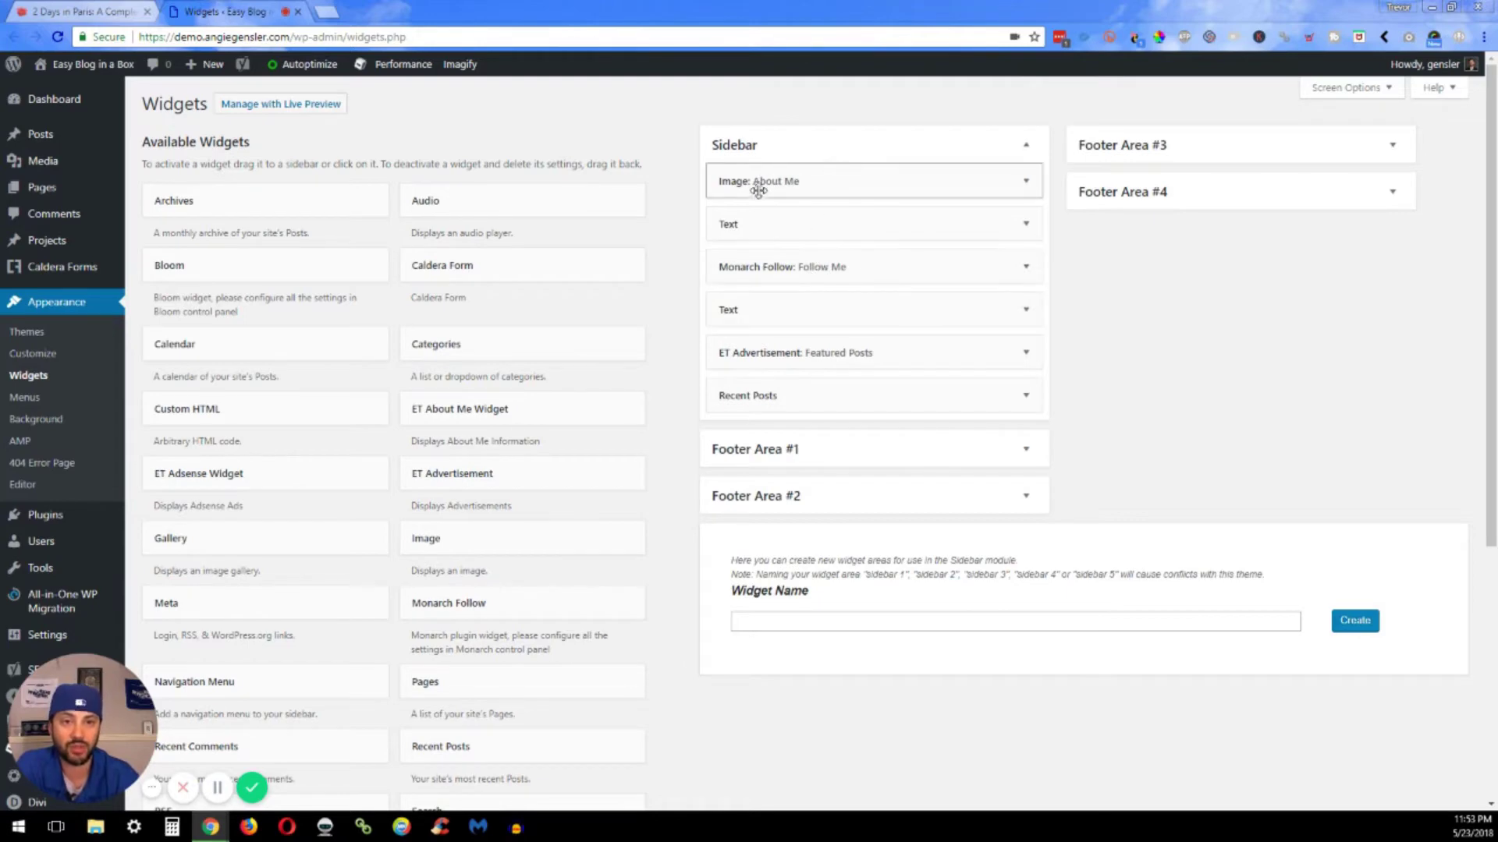
{"action": "left_click", "coordinate": [878, 186]}
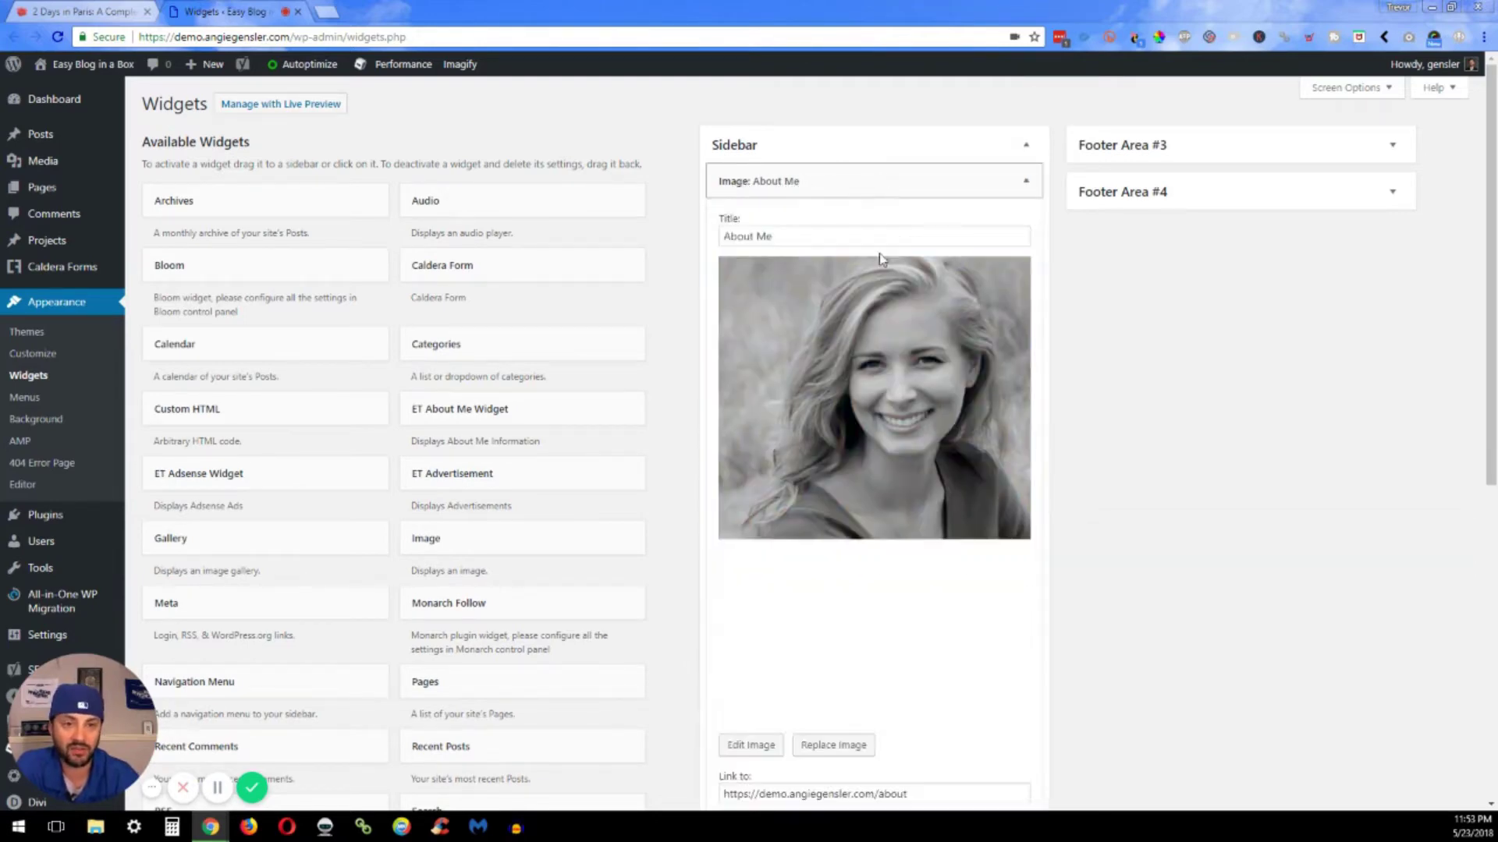
{"action": "scroll", "coordinate": [815, 437], "scroll_direction": "down", "scroll_amount": 2}
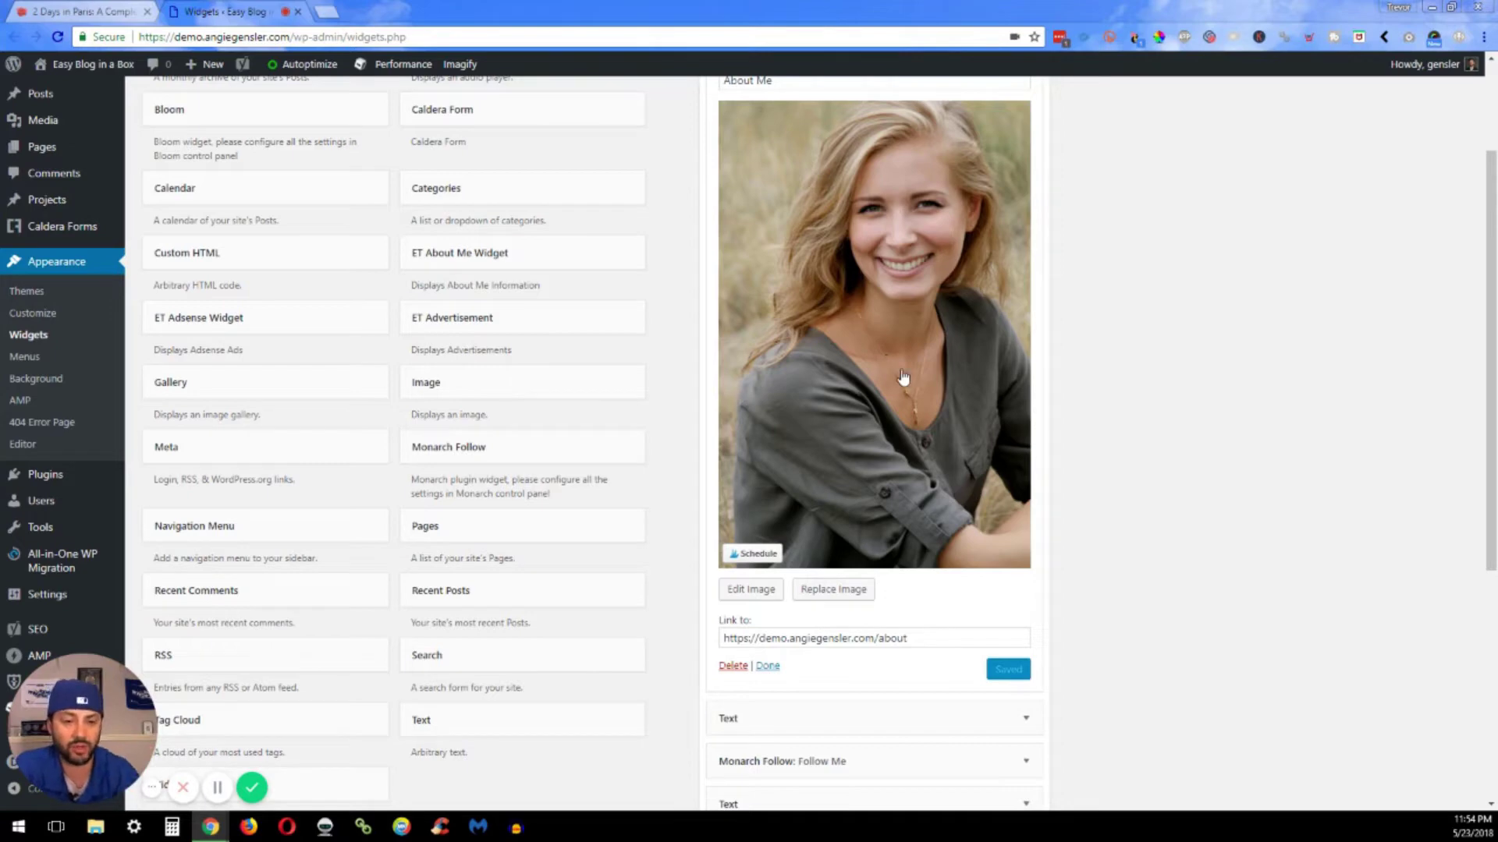
{"action": "left_click", "coordinate": [914, 640]}
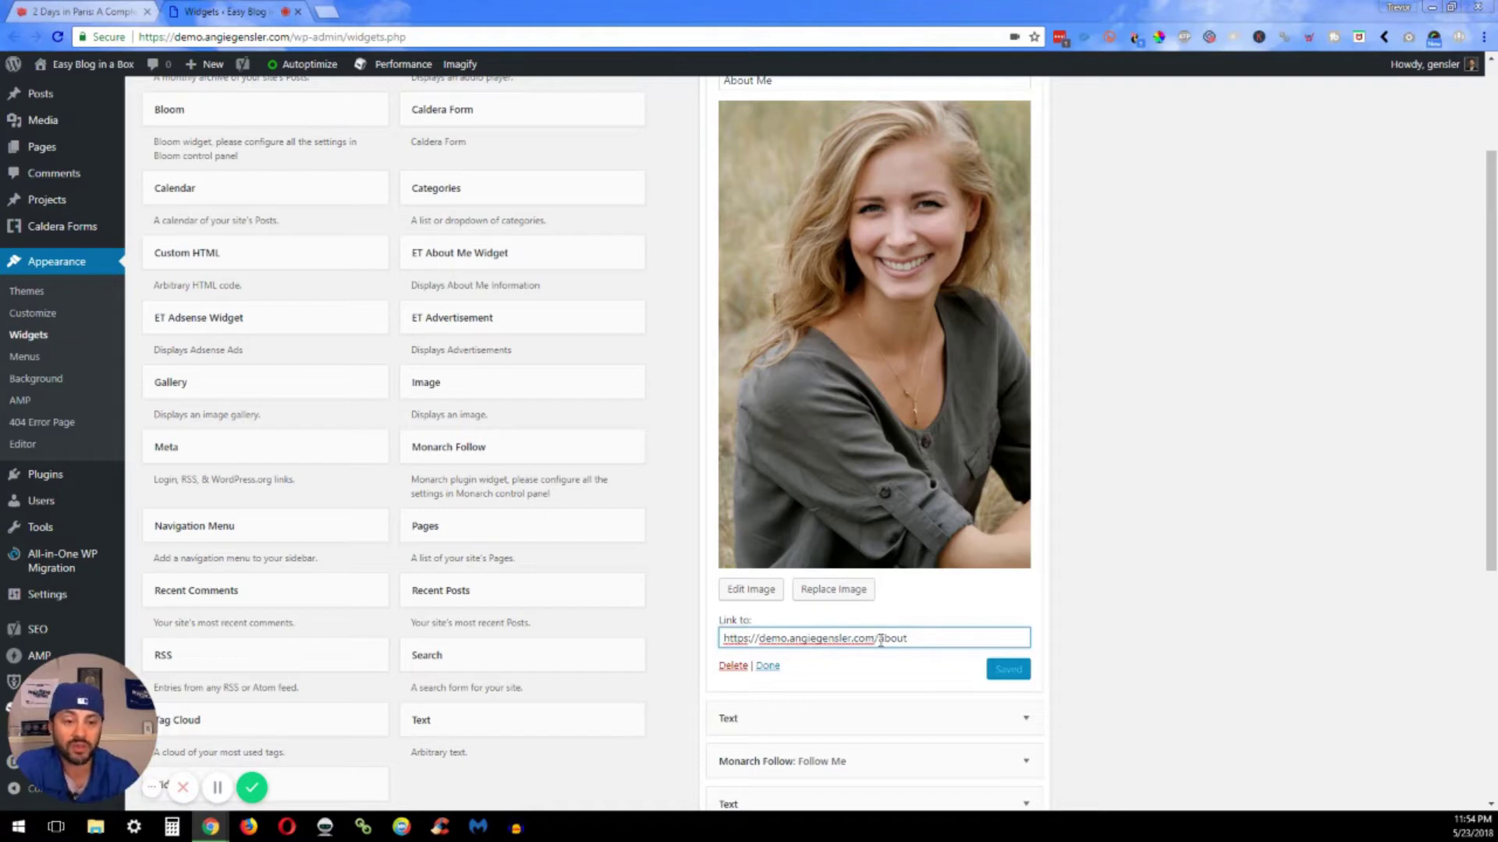
{"action": "left_click_drag", "start_coordinate": [935, 637], "coordinate": [723, 638]}
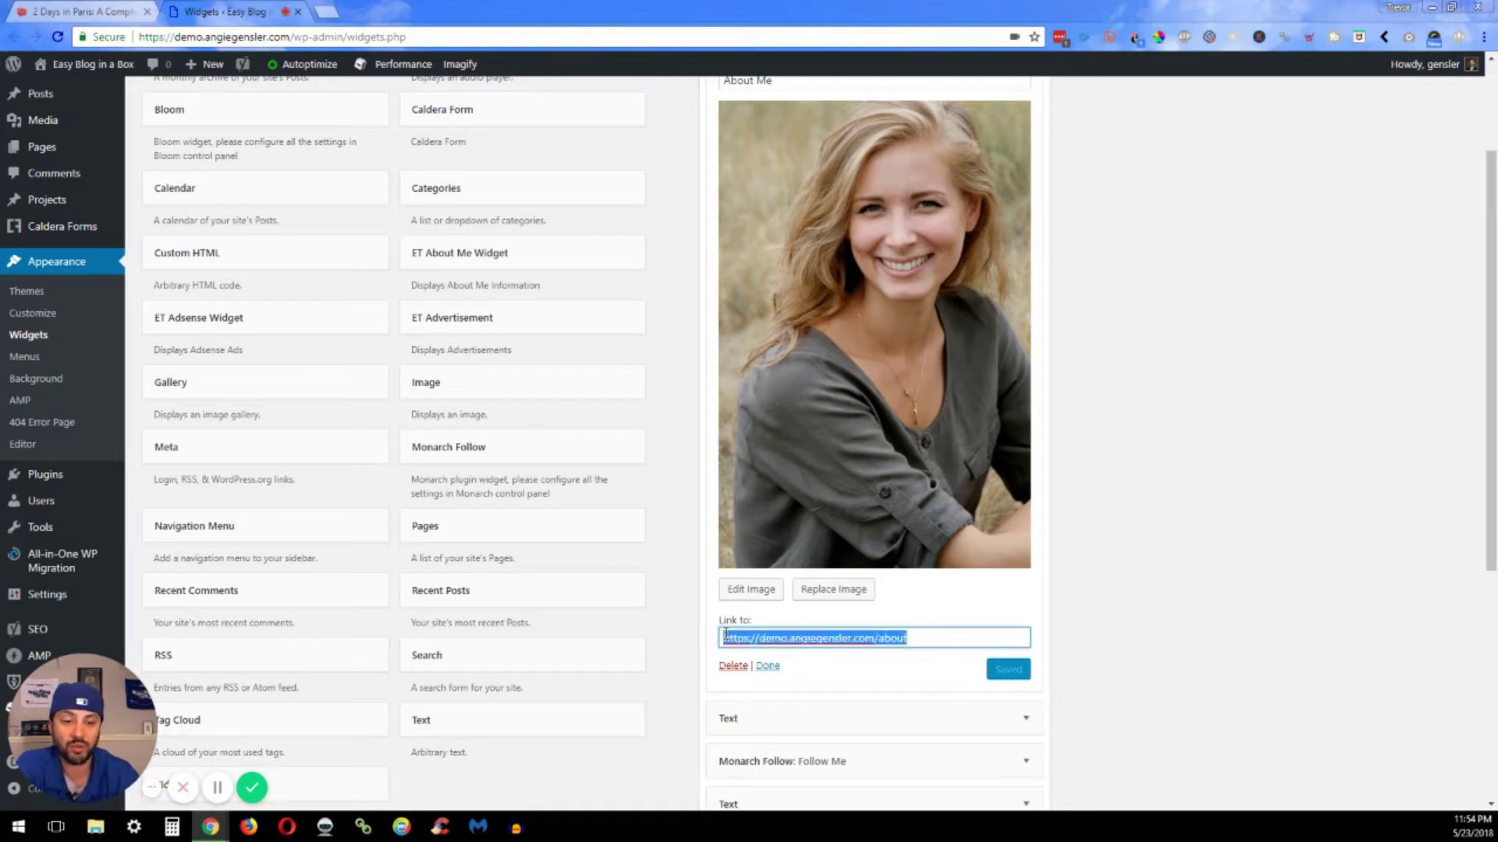
{"action": "left_click", "coordinate": [936, 608]}
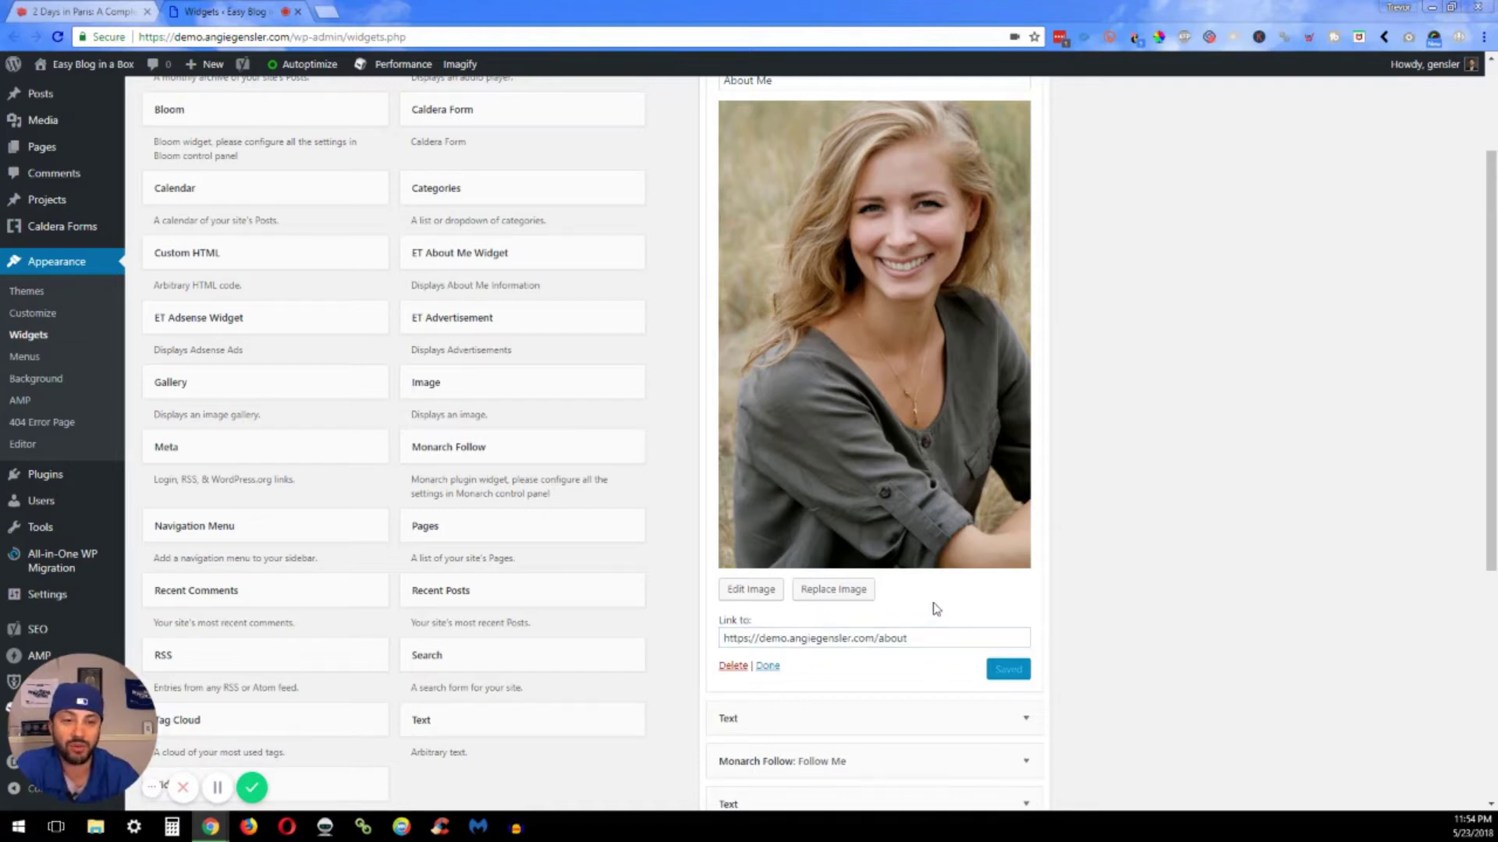
{"action": "left_click", "coordinate": [119, 12]}
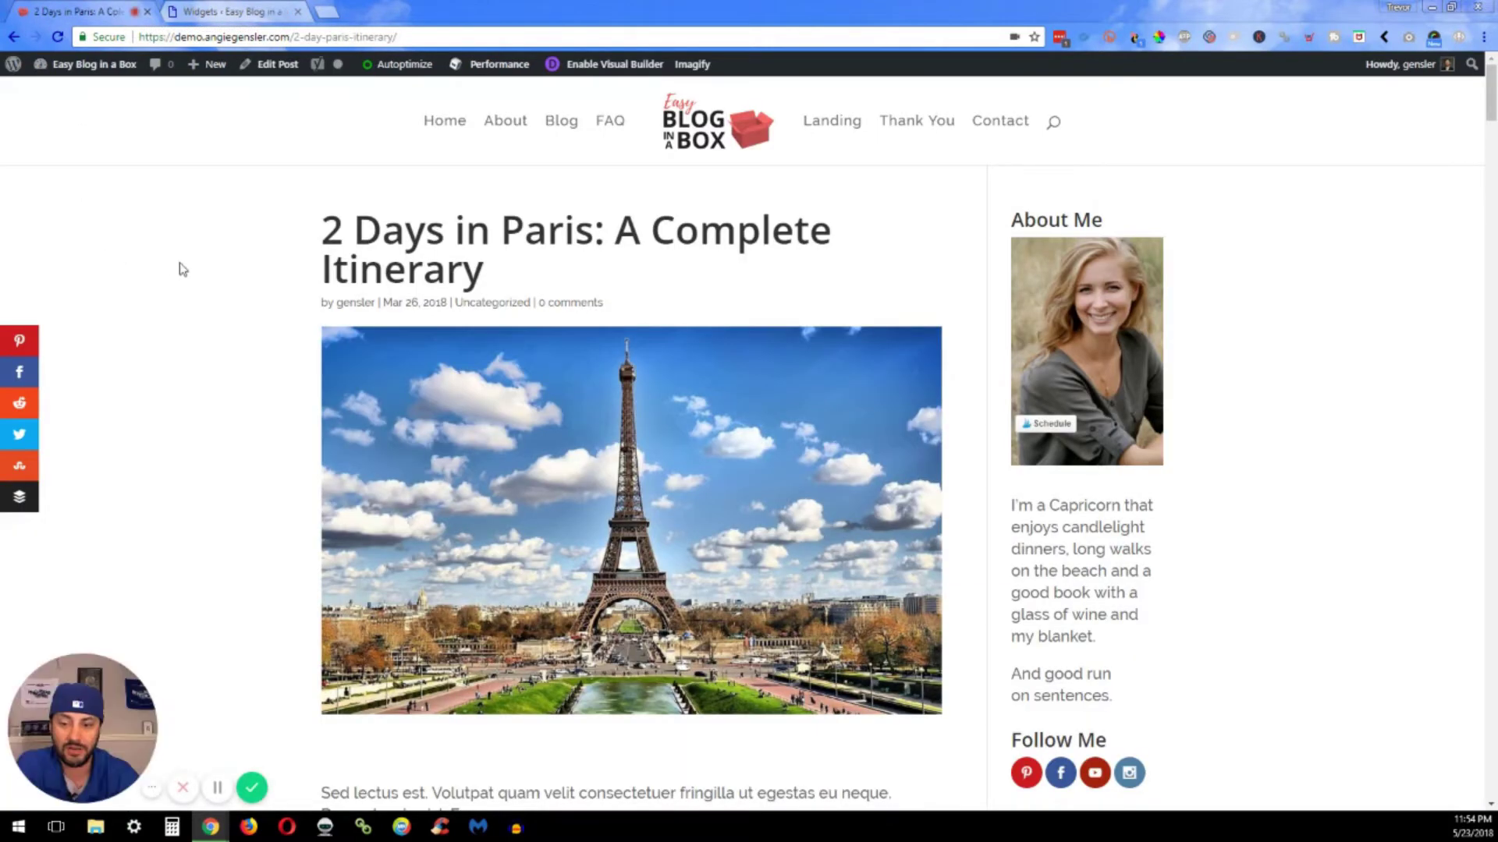
{"action": "left_click", "coordinate": [1077, 323]}
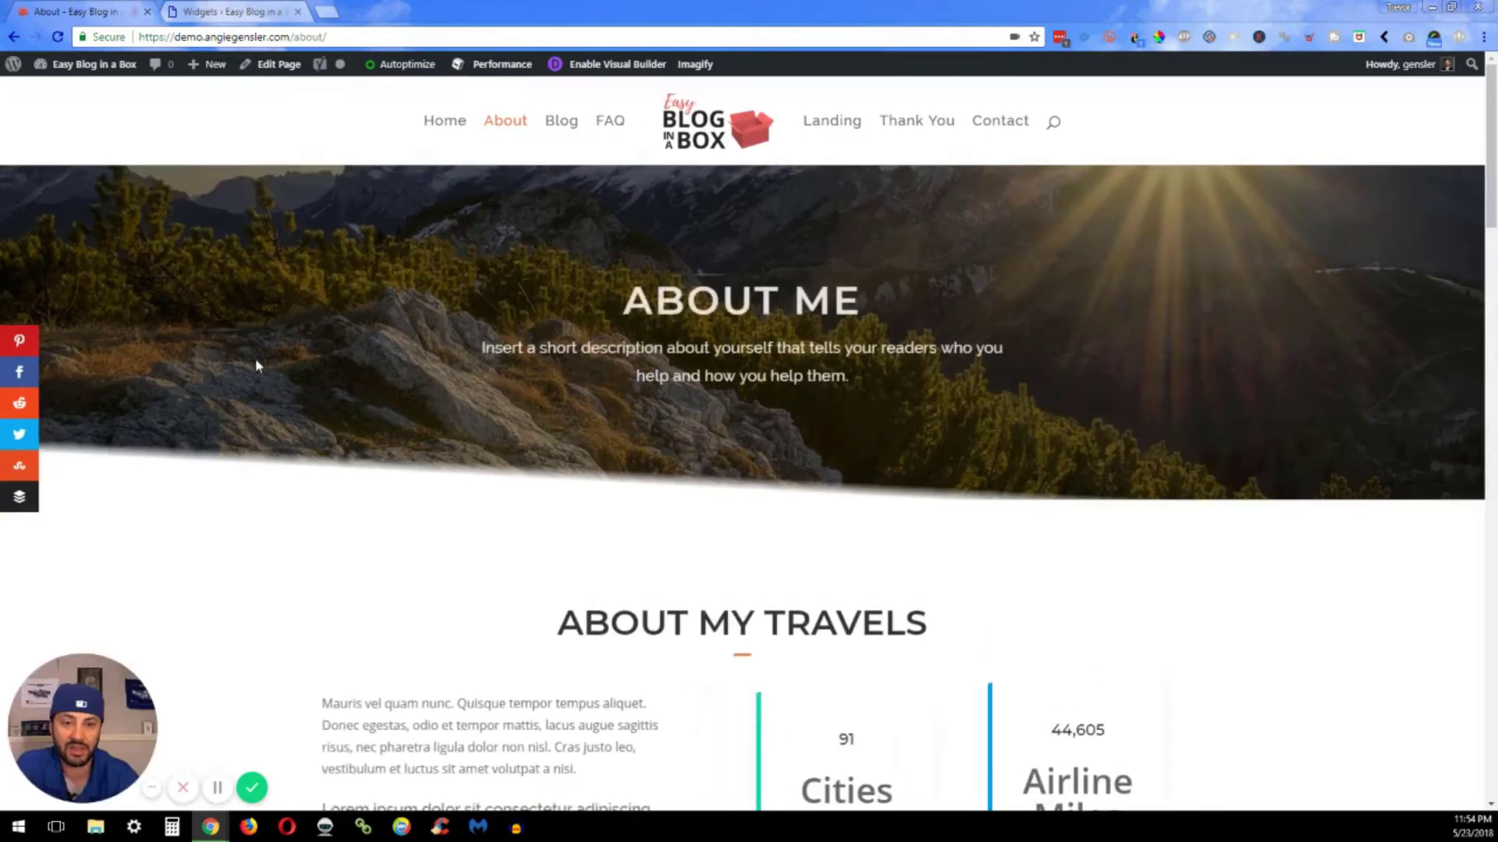
{"action": "left_click", "coordinate": [238, 14]}
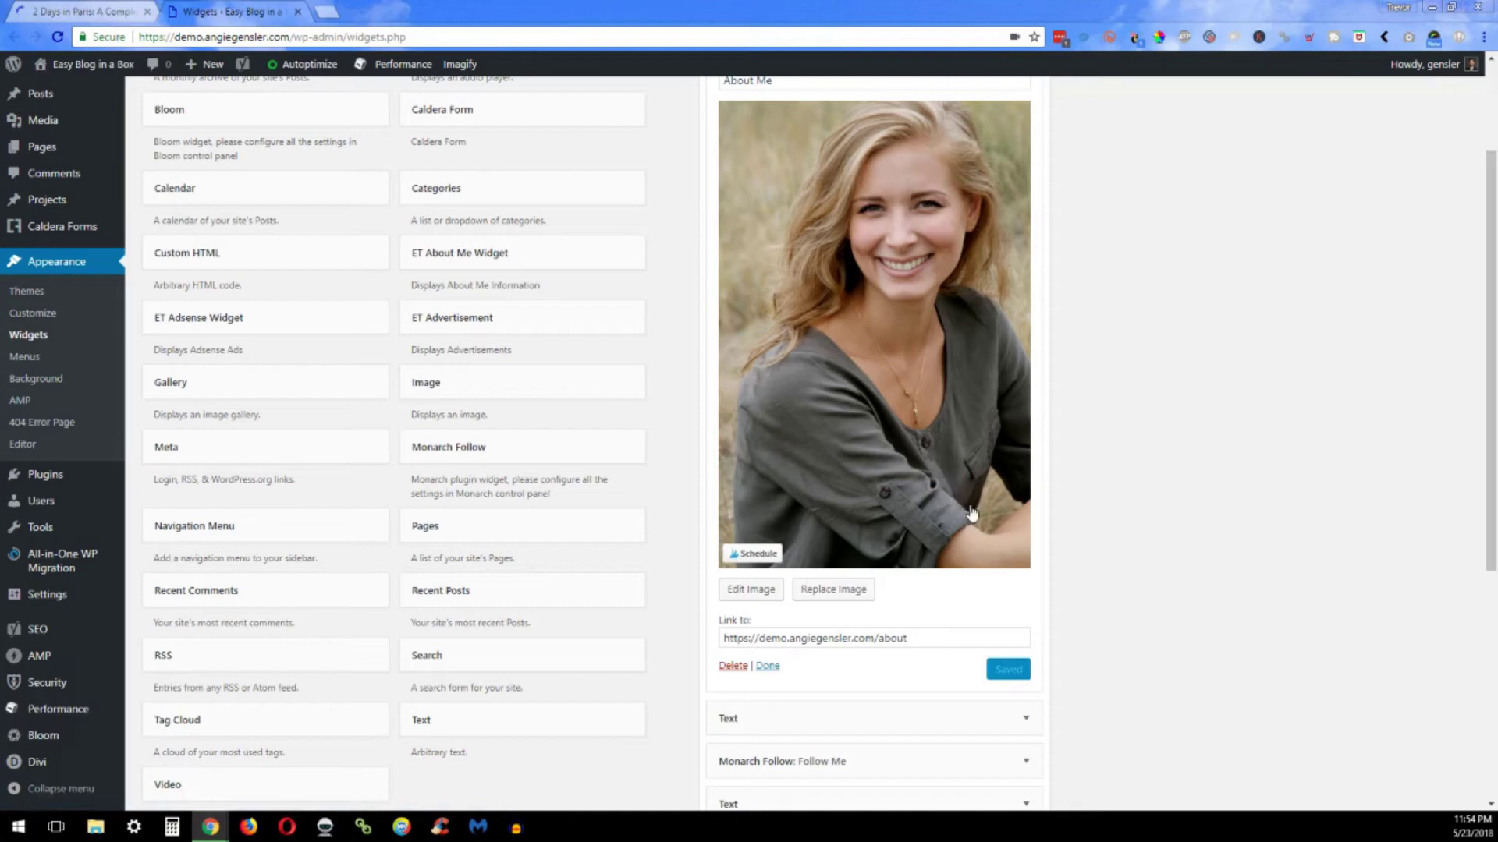
Select the word 'about' in the link URL and scroll down to the sidebar widgets
{"action": "double_click", "coordinate": [880, 644]}
{"action": "left_click", "coordinate": [1028, 583]}
{"action": "scroll", "coordinate": [1056, 584], "scroll_direction": "down", "scroll_amount": 1}
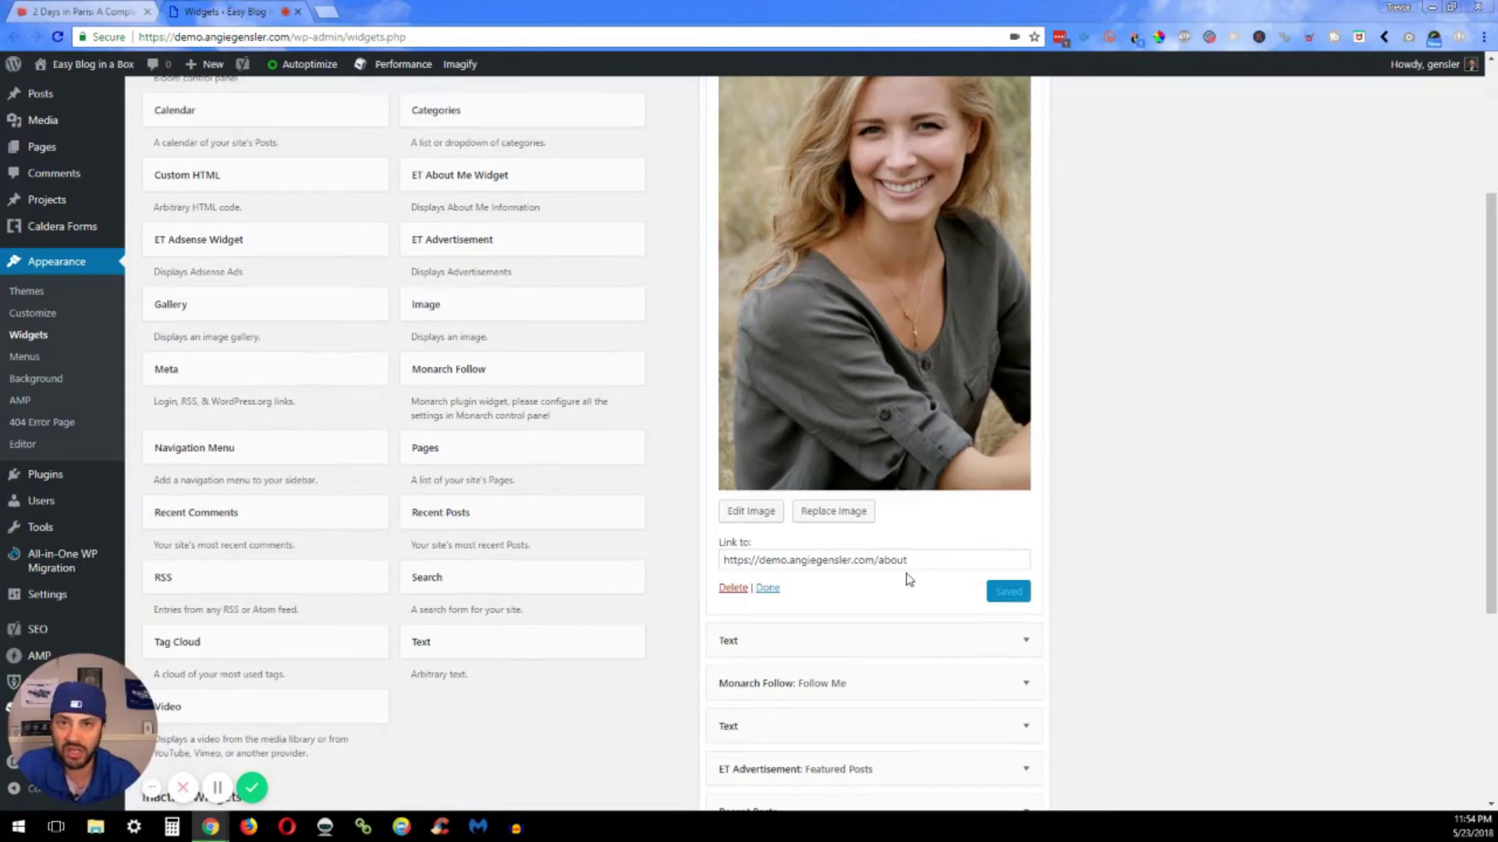
{"action": "scroll", "coordinate": [928, 577], "scroll_direction": "down", "scroll_amount": 1}
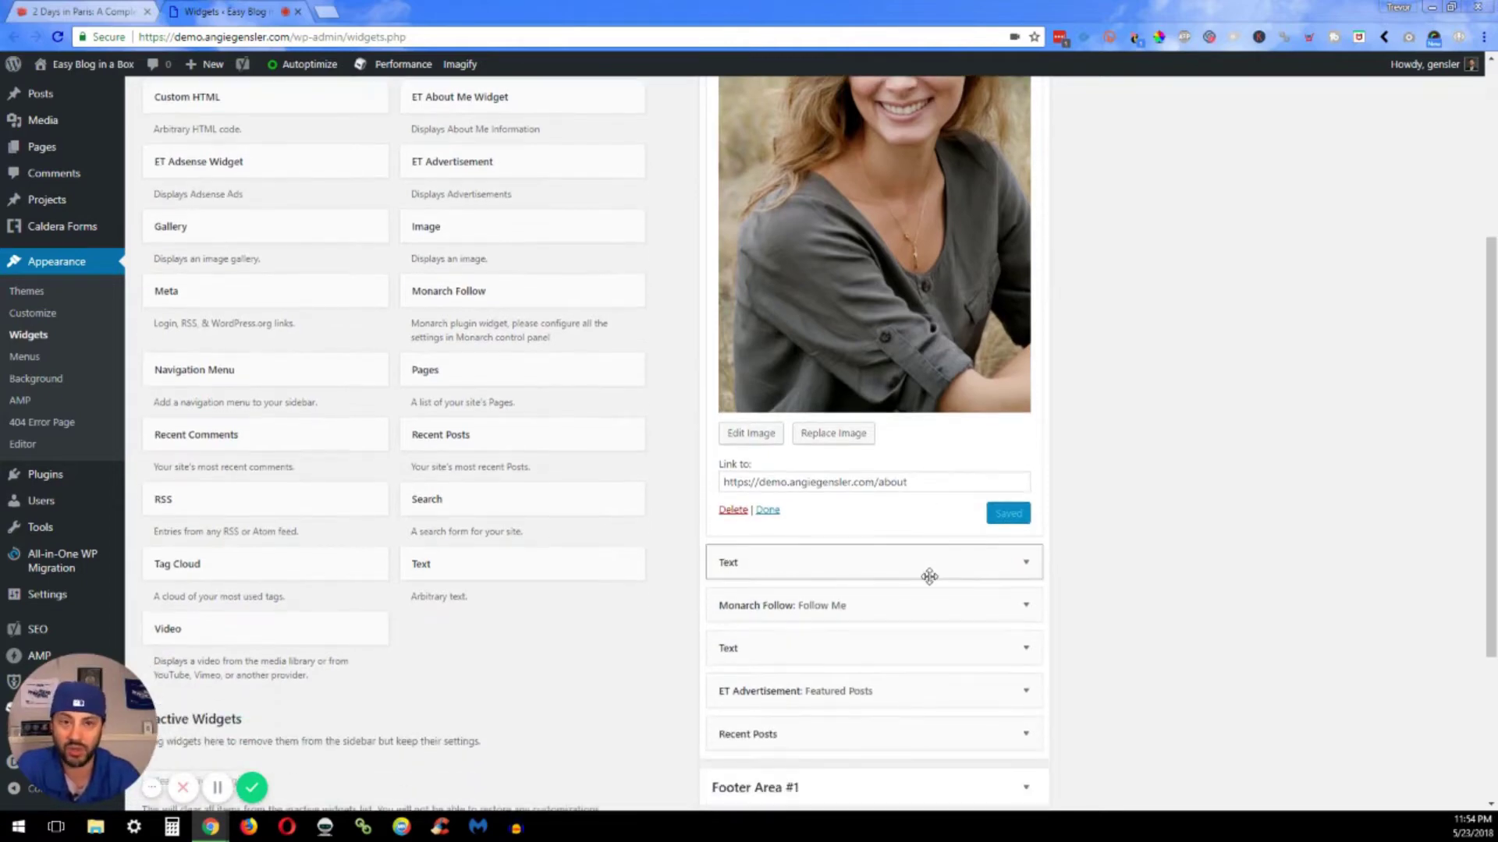
{"action": "scroll", "coordinate": [971, 624], "scroll_direction": "up", "scroll_amount": 1}
{"action": "scroll", "coordinate": [990, 585], "scroll_direction": "down", "scroll_amount": 2}
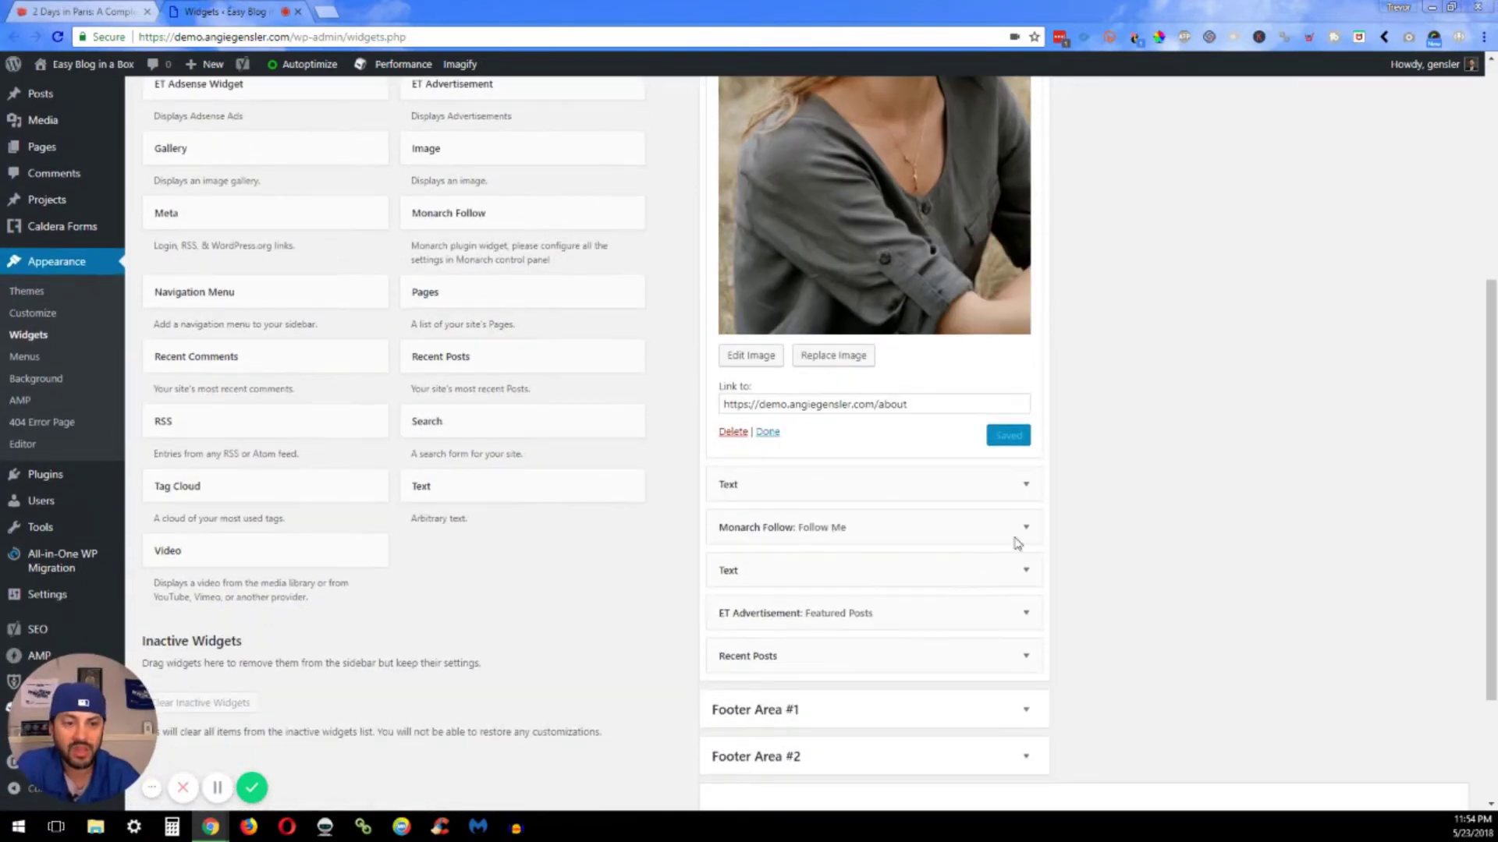
Expand the bio Text widget, highlight its Capricorn text, and focus its empty title
{"action": "left_click", "coordinate": [1025, 486]}
{"action": "scroll", "coordinate": [906, 581], "scroll_direction": "down", "scroll_amount": 2}
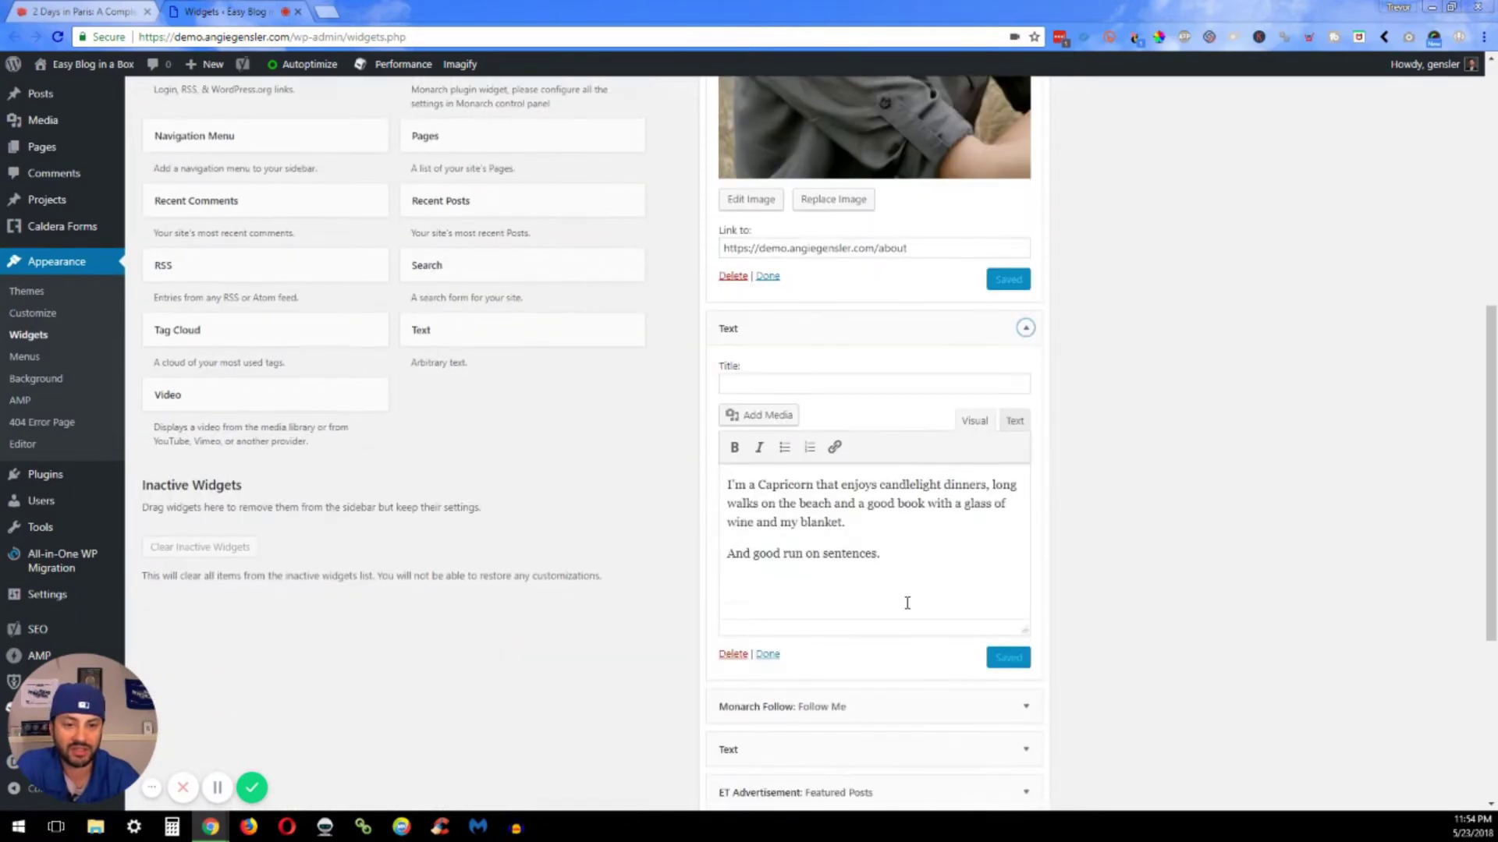
{"action": "left_click_drag", "start_coordinate": [922, 564], "coordinate": [727, 482]}
{"action": "left_click", "coordinate": [917, 532]}
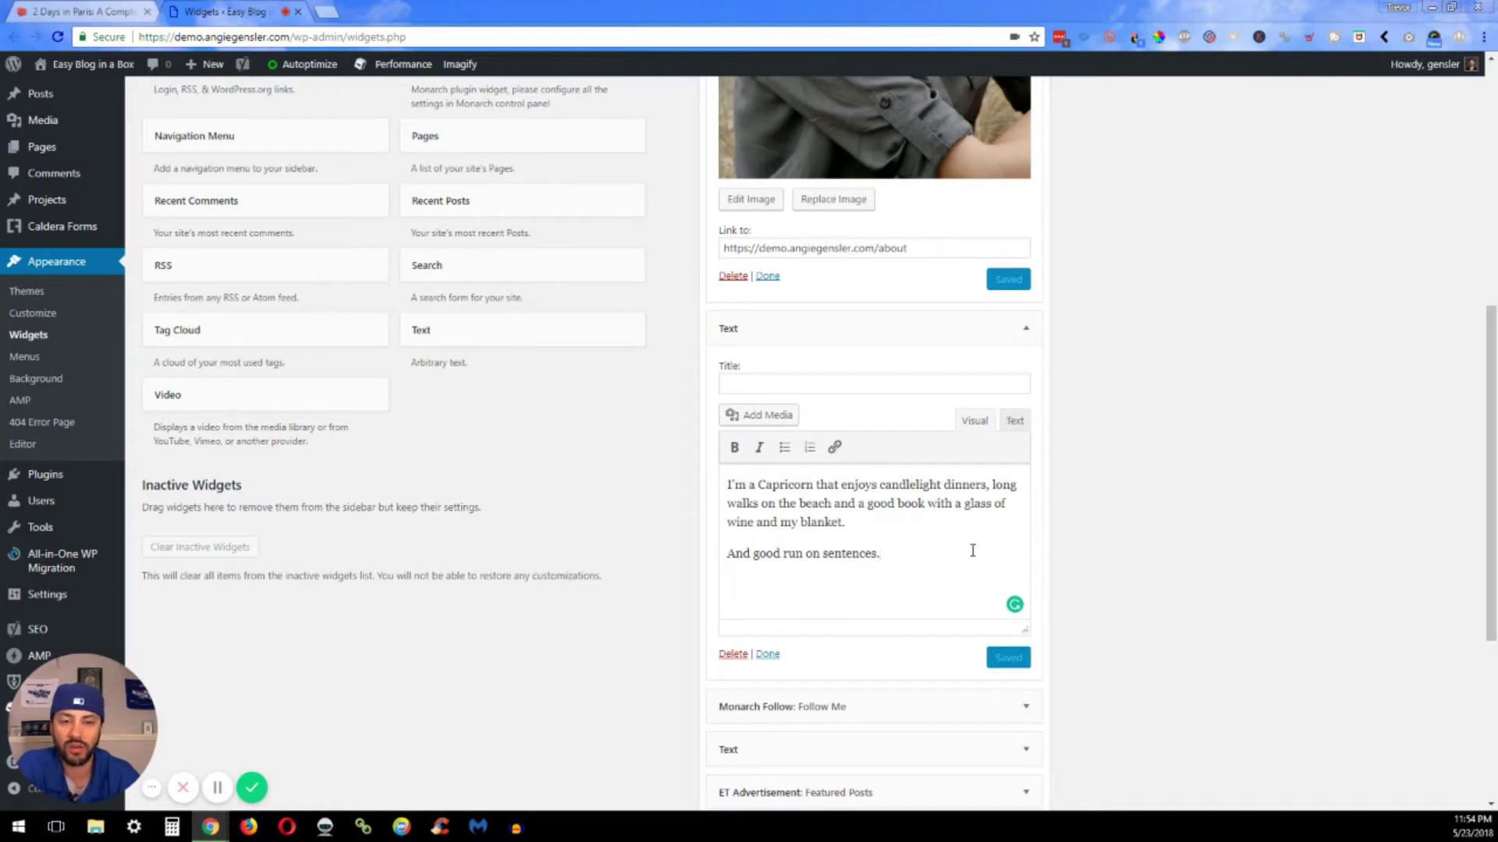
{"action": "left_click", "coordinate": [1024, 329]}
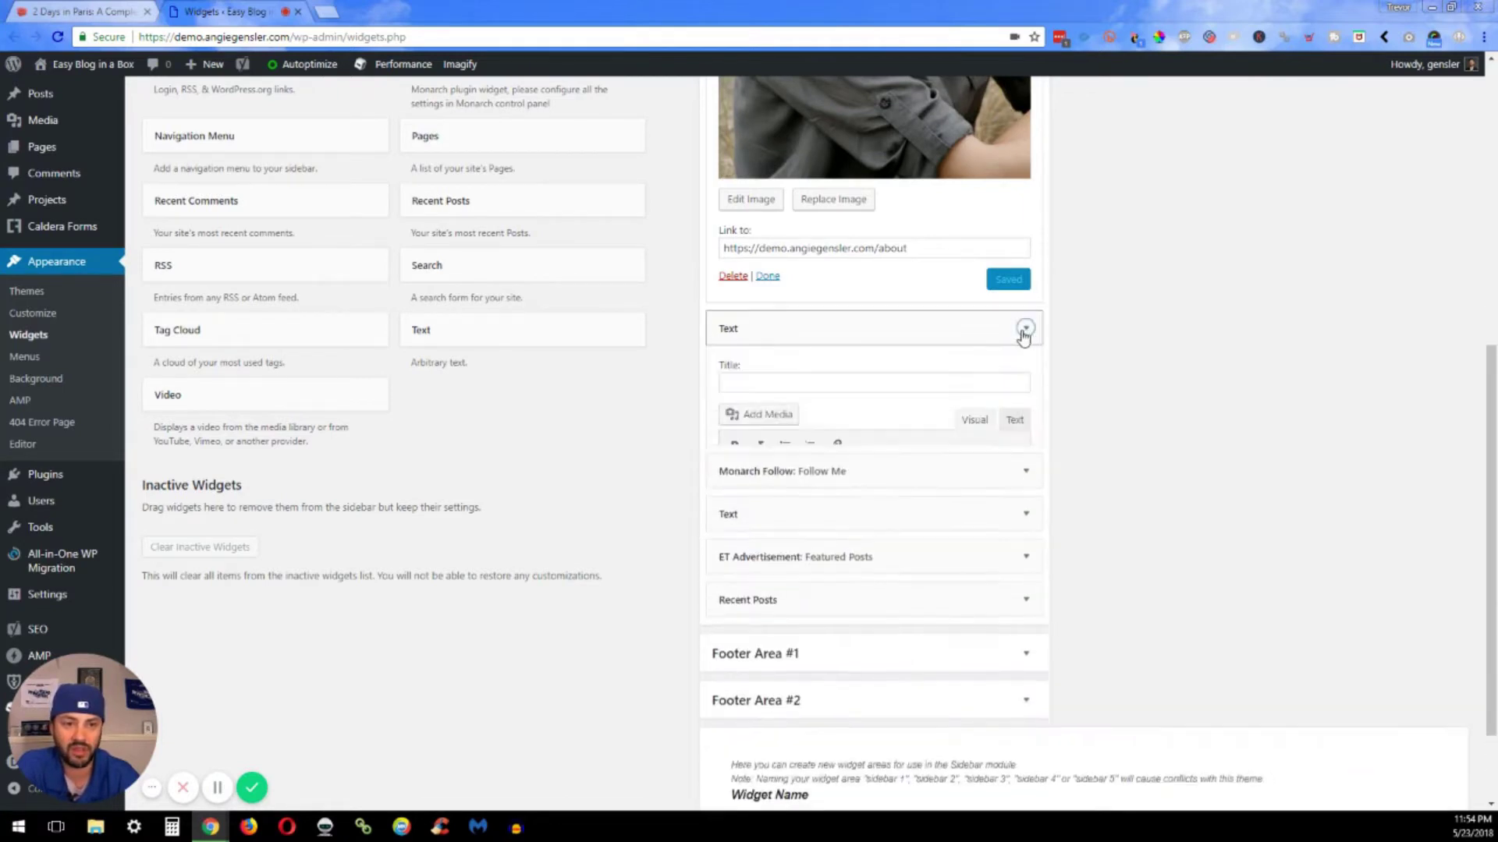
{"action": "left_click", "coordinate": [772, 385]}
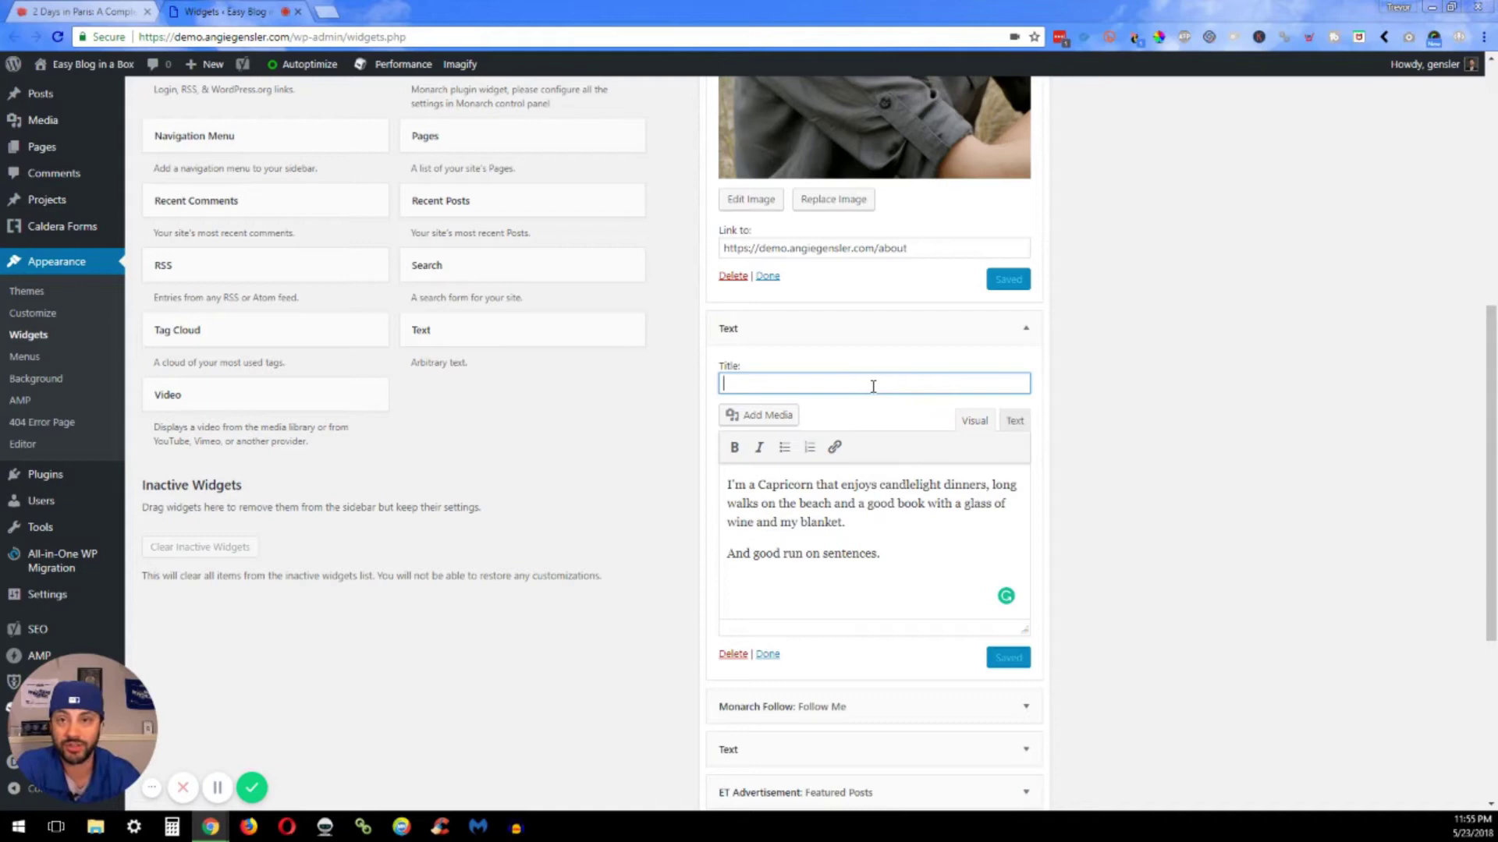
Collapse the bio Text widget and expand the Monarch Follow widget titled Follow Me
{"action": "left_click", "coordinate": [1024, 328]}
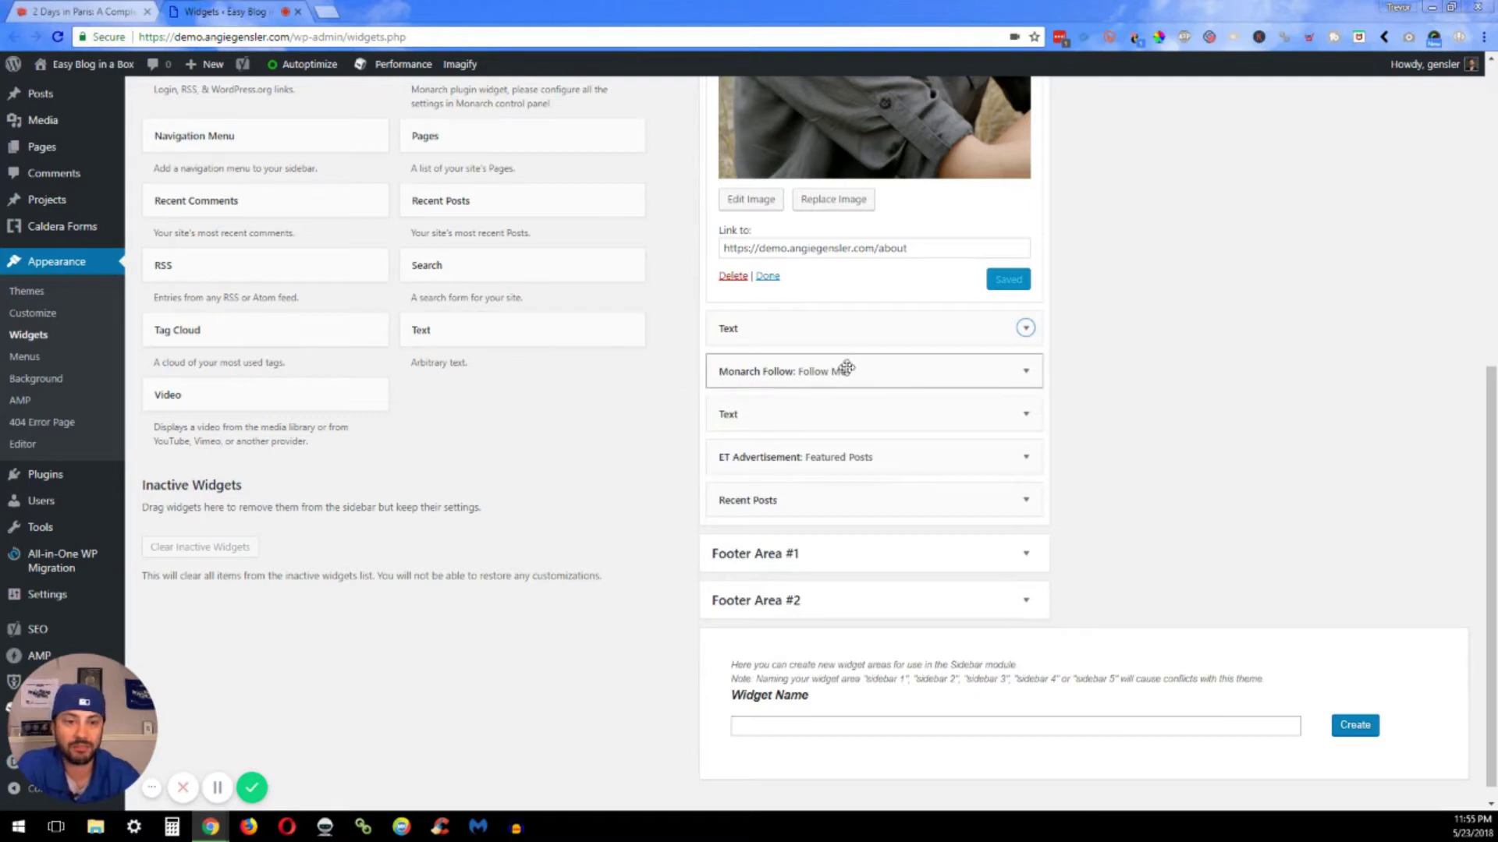
{"action": "left_click", "coordinate": [1005, 373]}
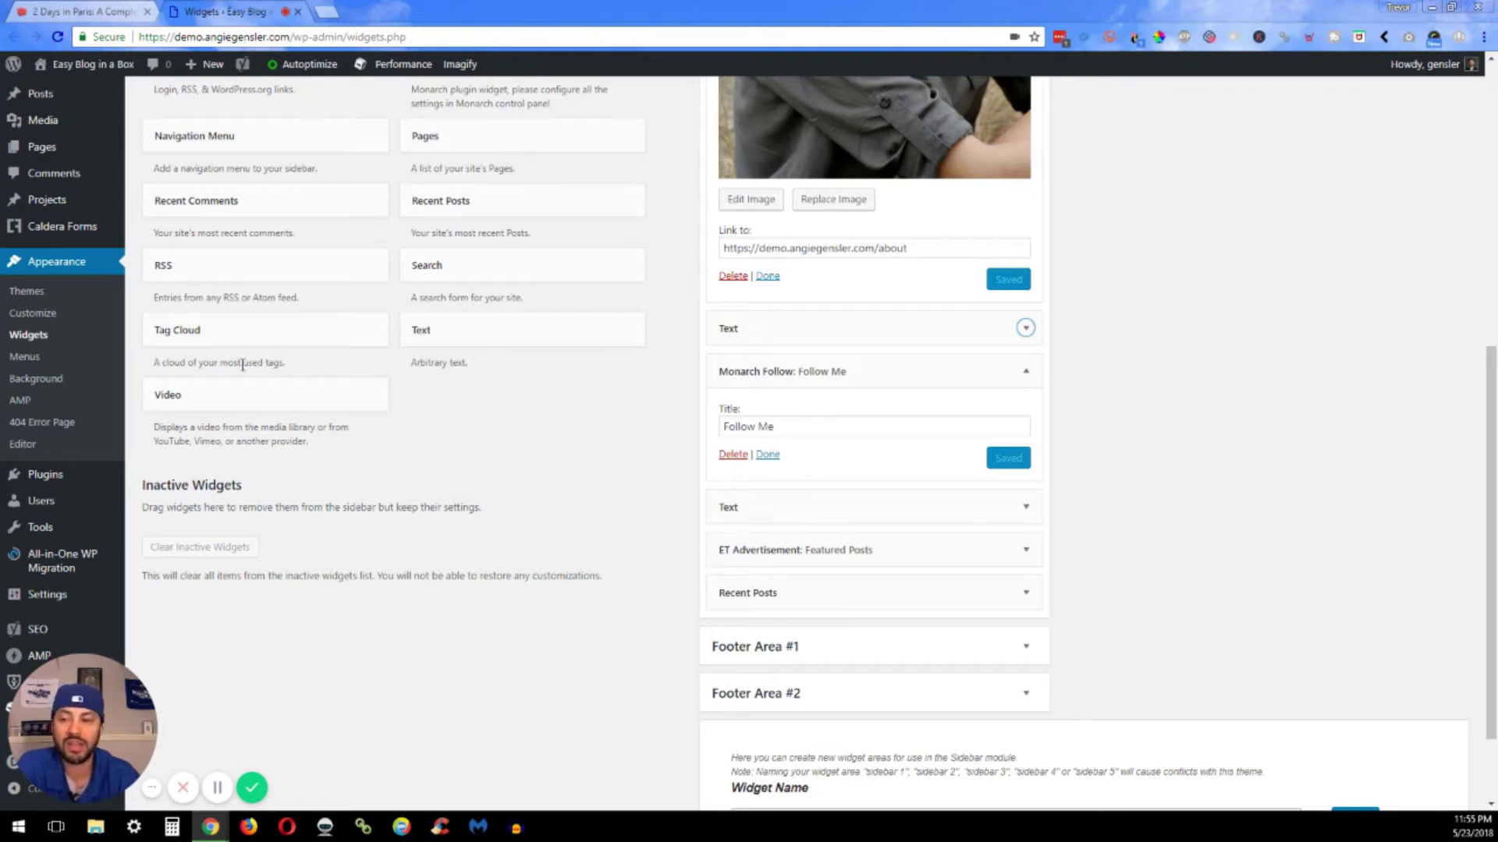
{"action": "left_click_drag", "start_coordinate": [102, 706], "coordinate": [219, 700]}
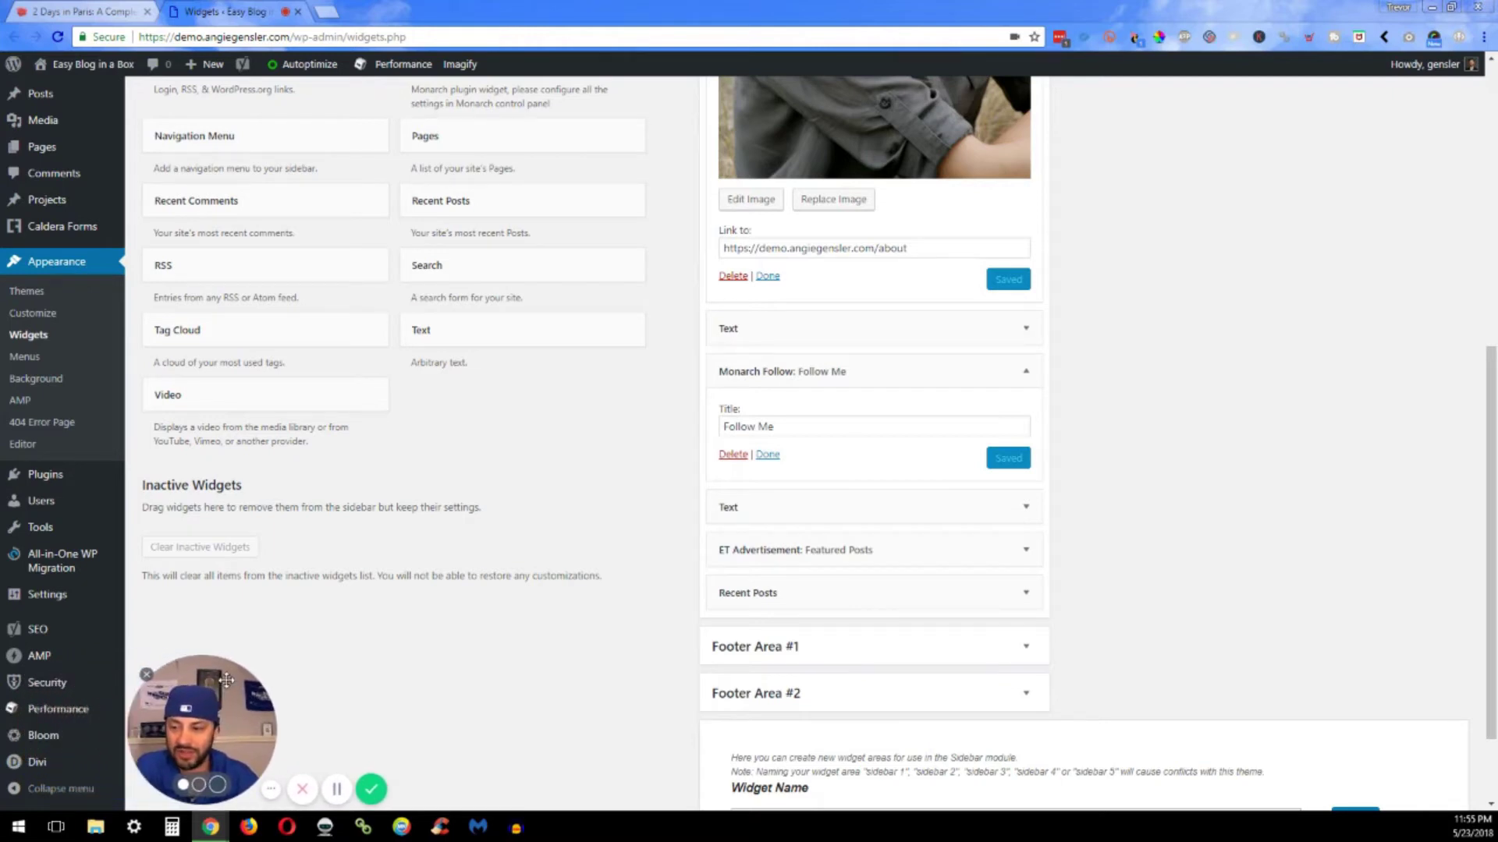
Open Monarch Settings from the Tools menu in a new browser tab
{"action": "mouse_move", "coordinate": [140, 565]}
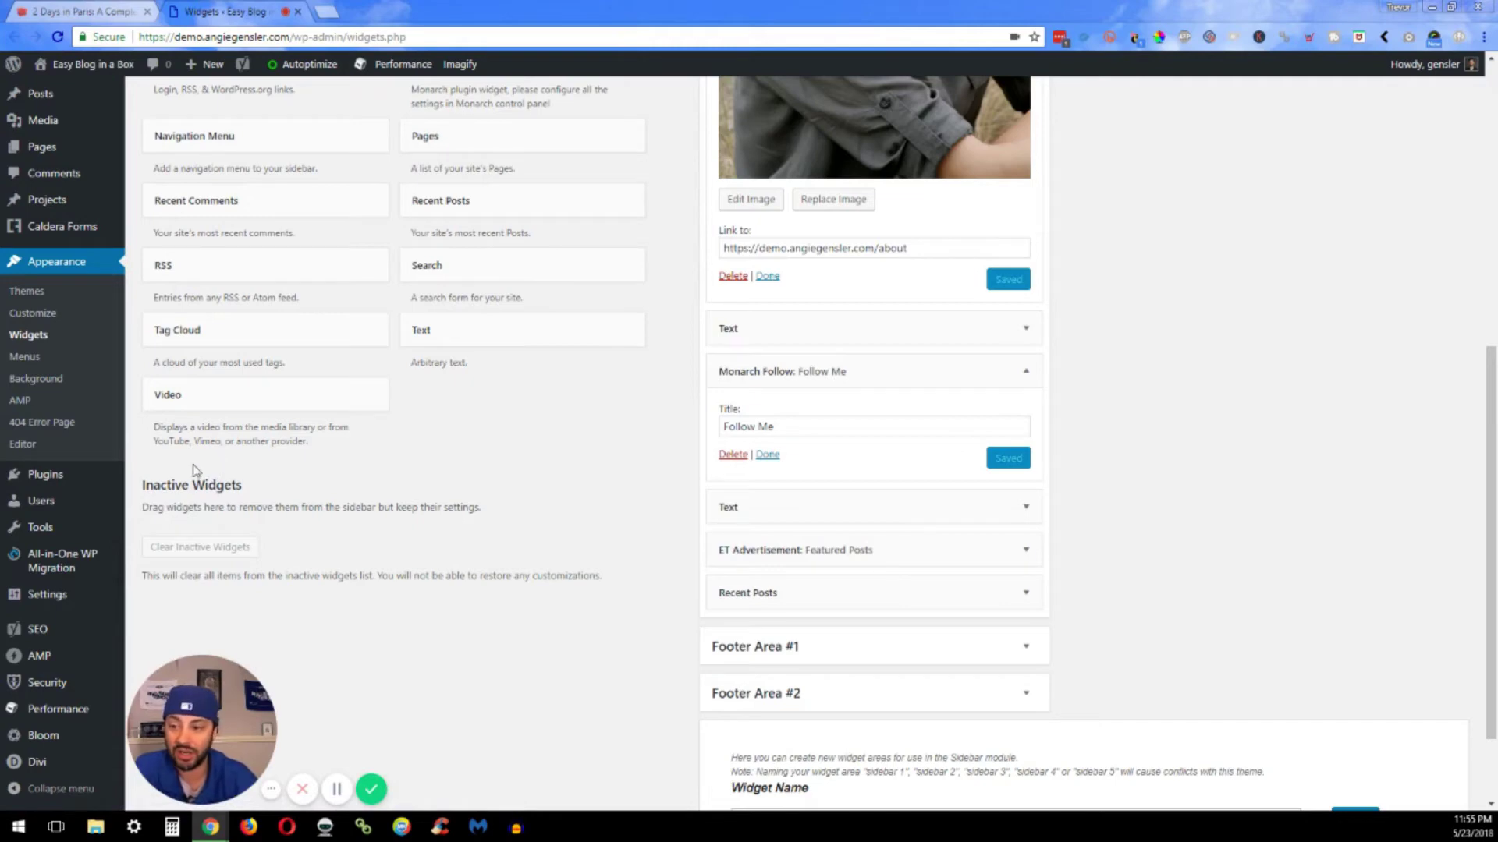
{"action": "mouse_move", "coordinate": [60, 501]}
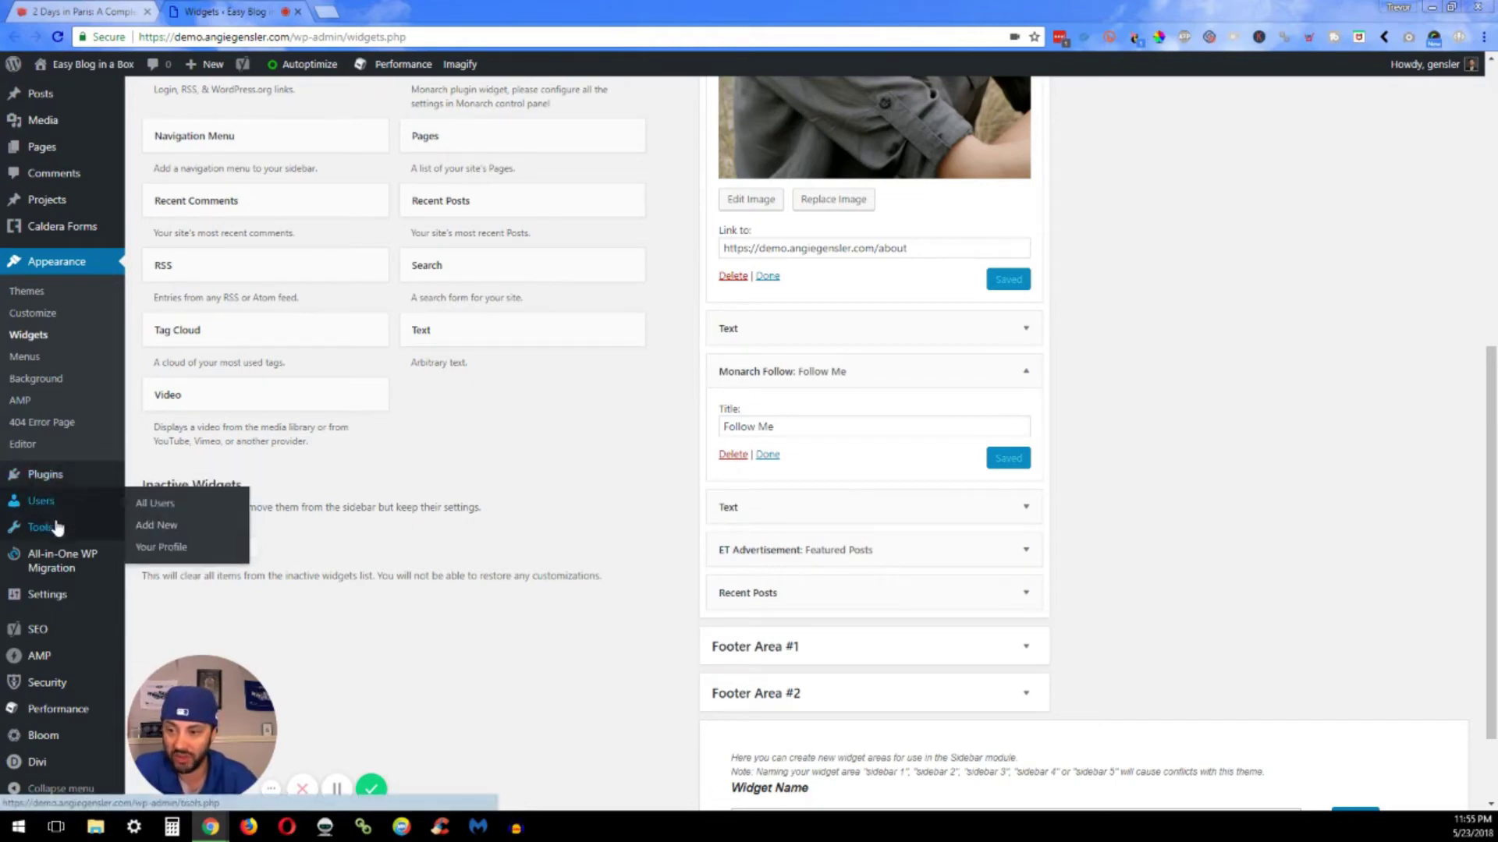
{"action": "mouse_move", "coordinate": [55, 562]}
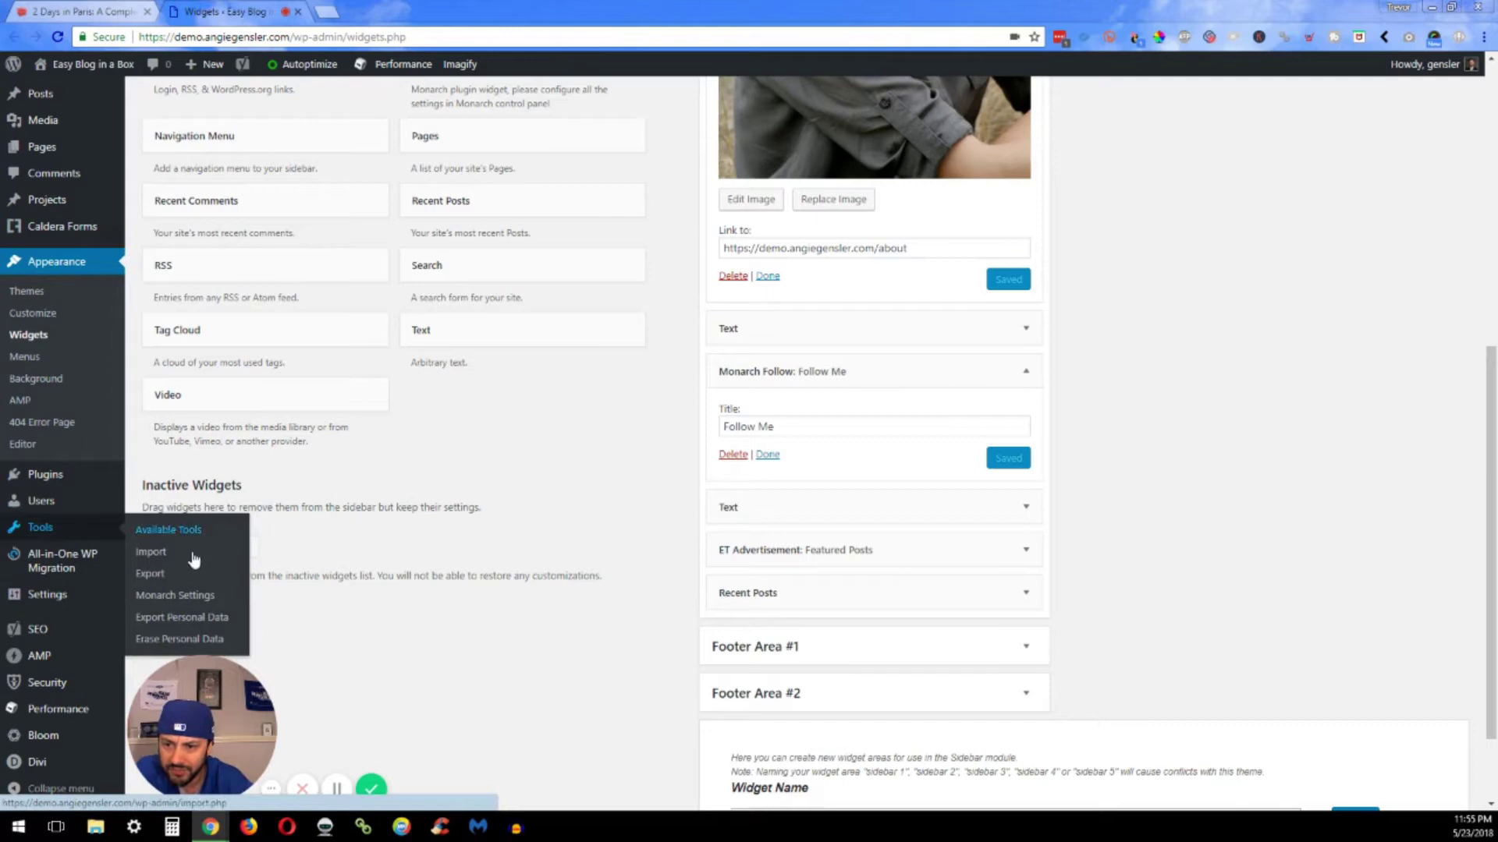
{"action": "right_click", "coordinate": [195, 603]}
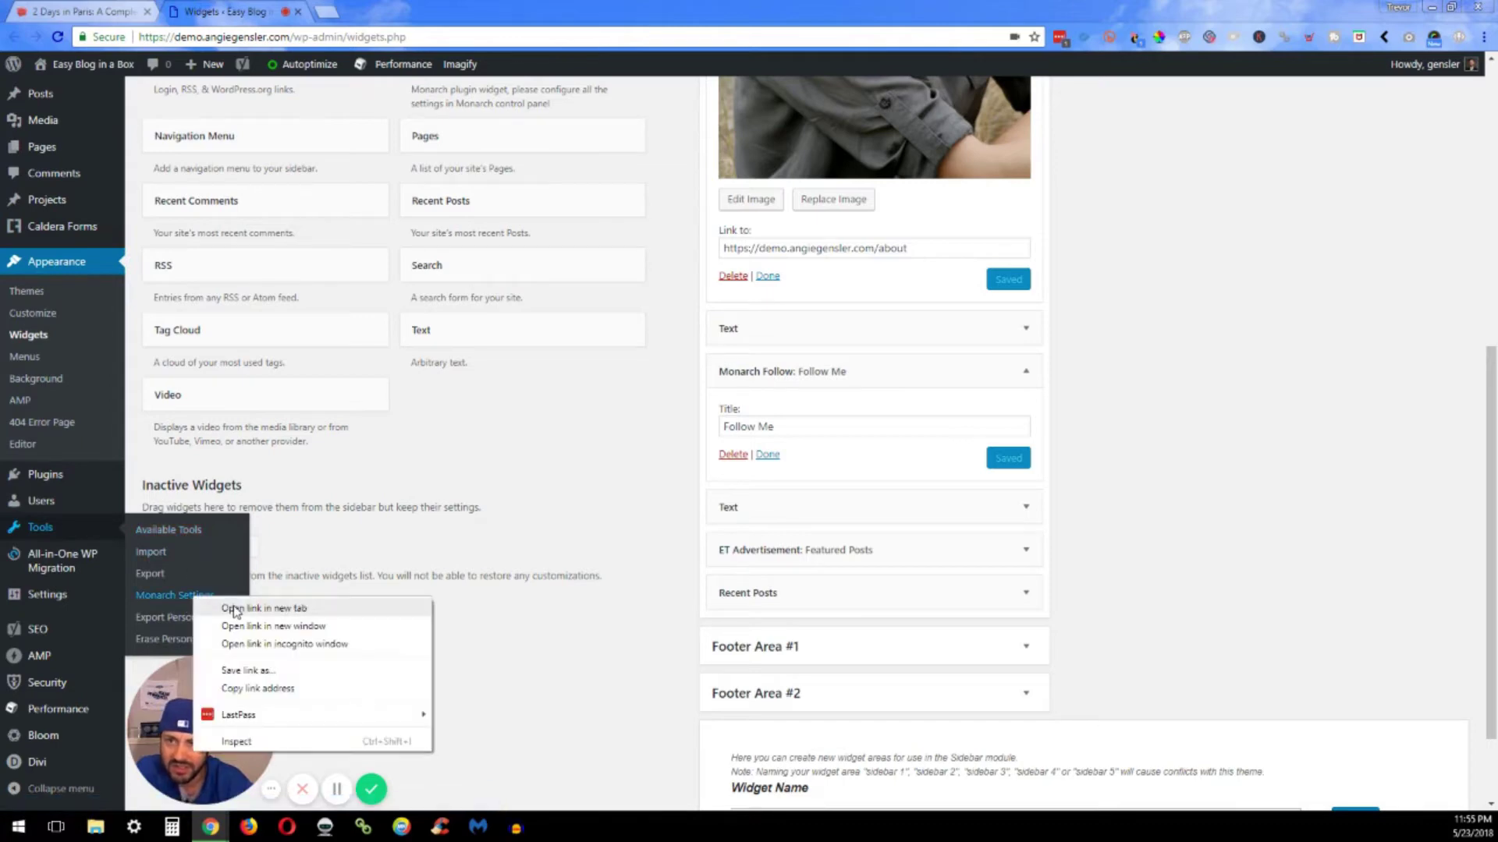
{"action": "left_click", "coordinate": [212, 606]}
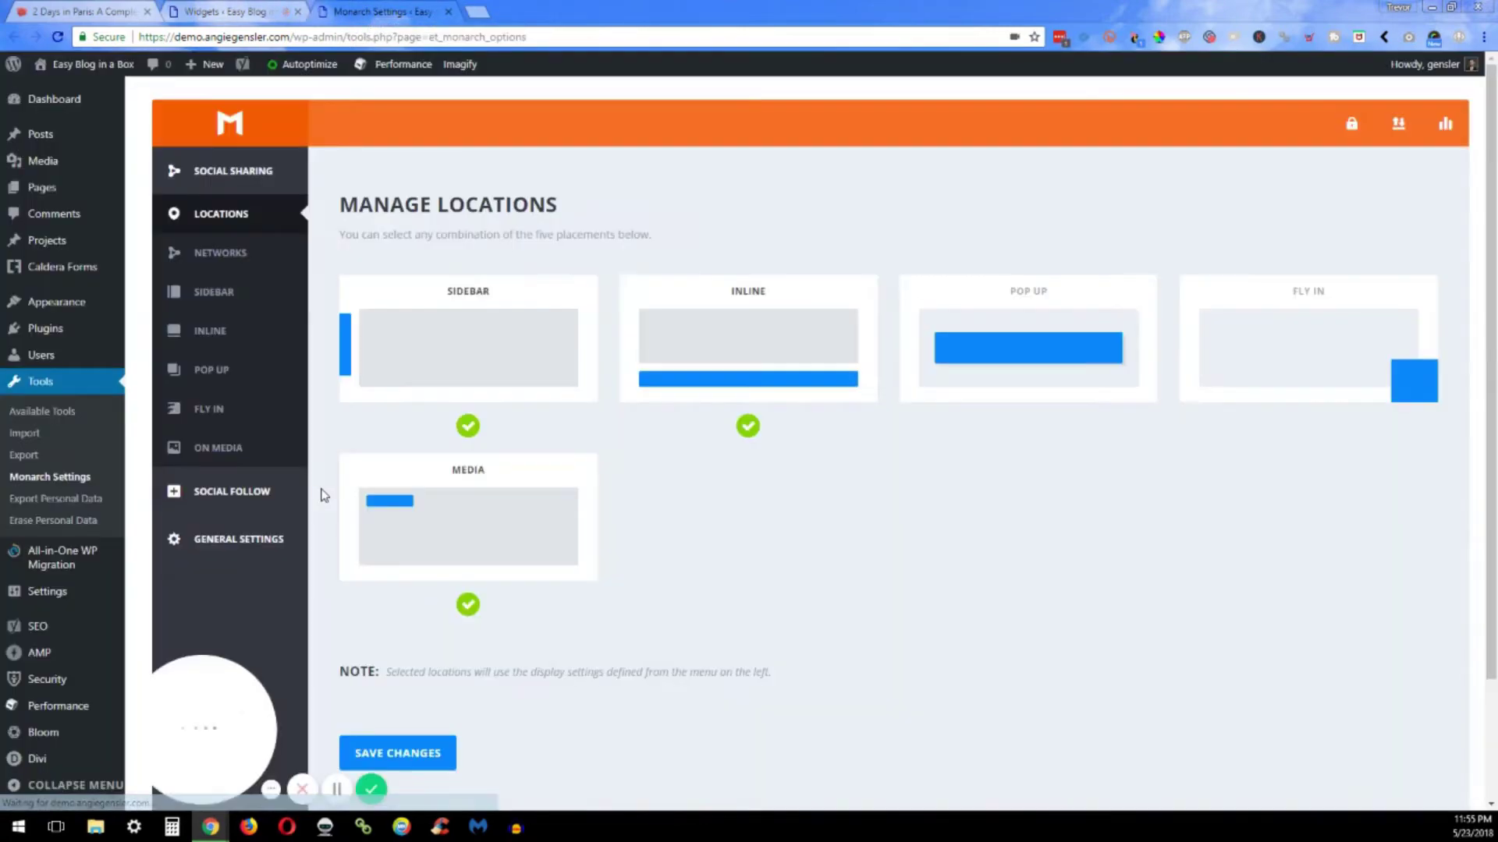
Open the Social Follow section of the Monarch settings
{"action": "left_click_drag", "start_coordinate": [185, 748], "coordinate": [62, 749]}
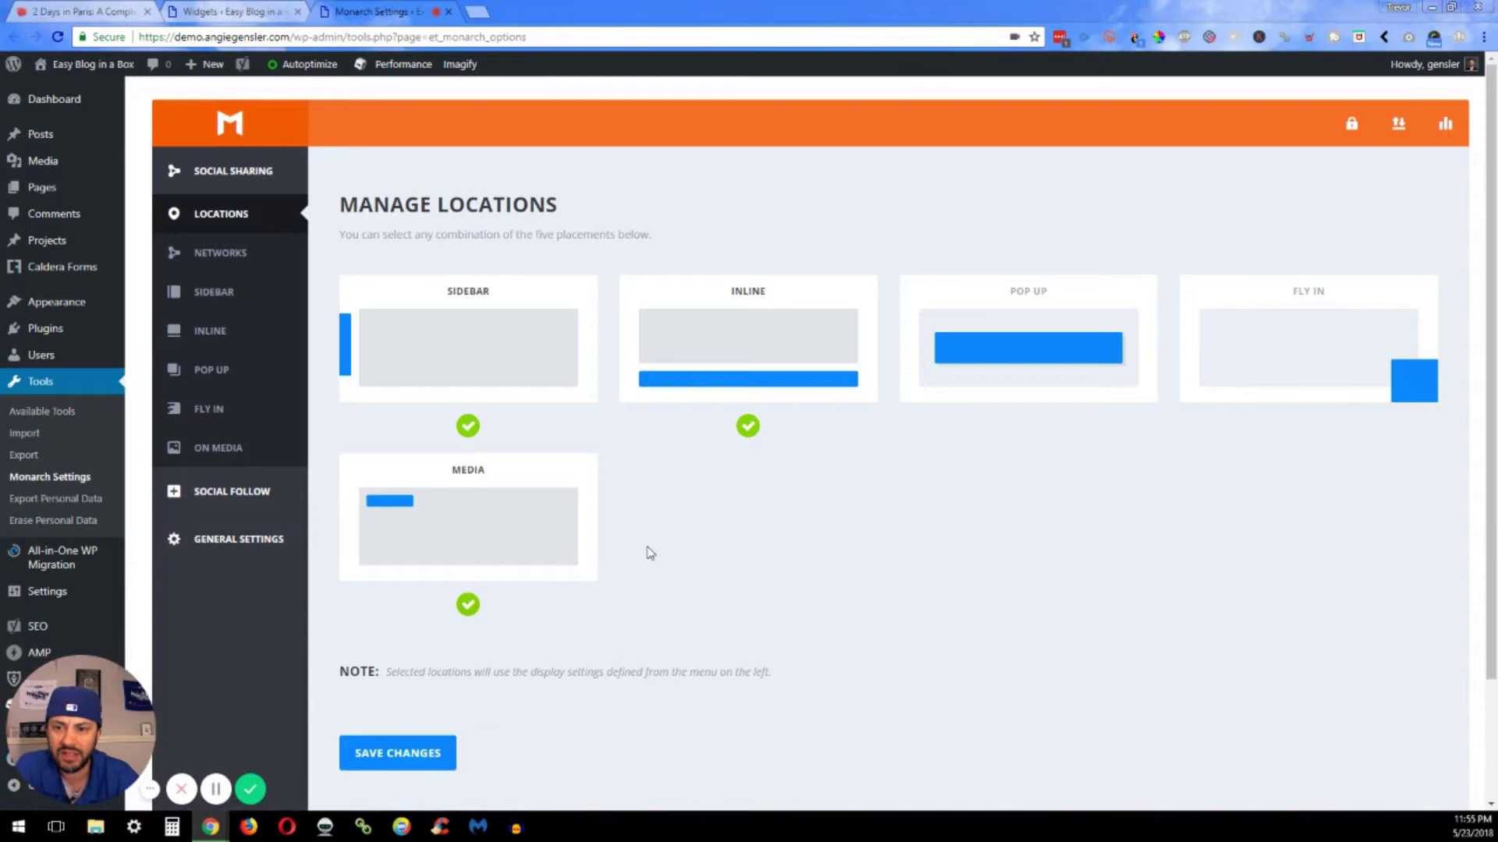
{"action": "left_click", "coordinate": [239, 493]}
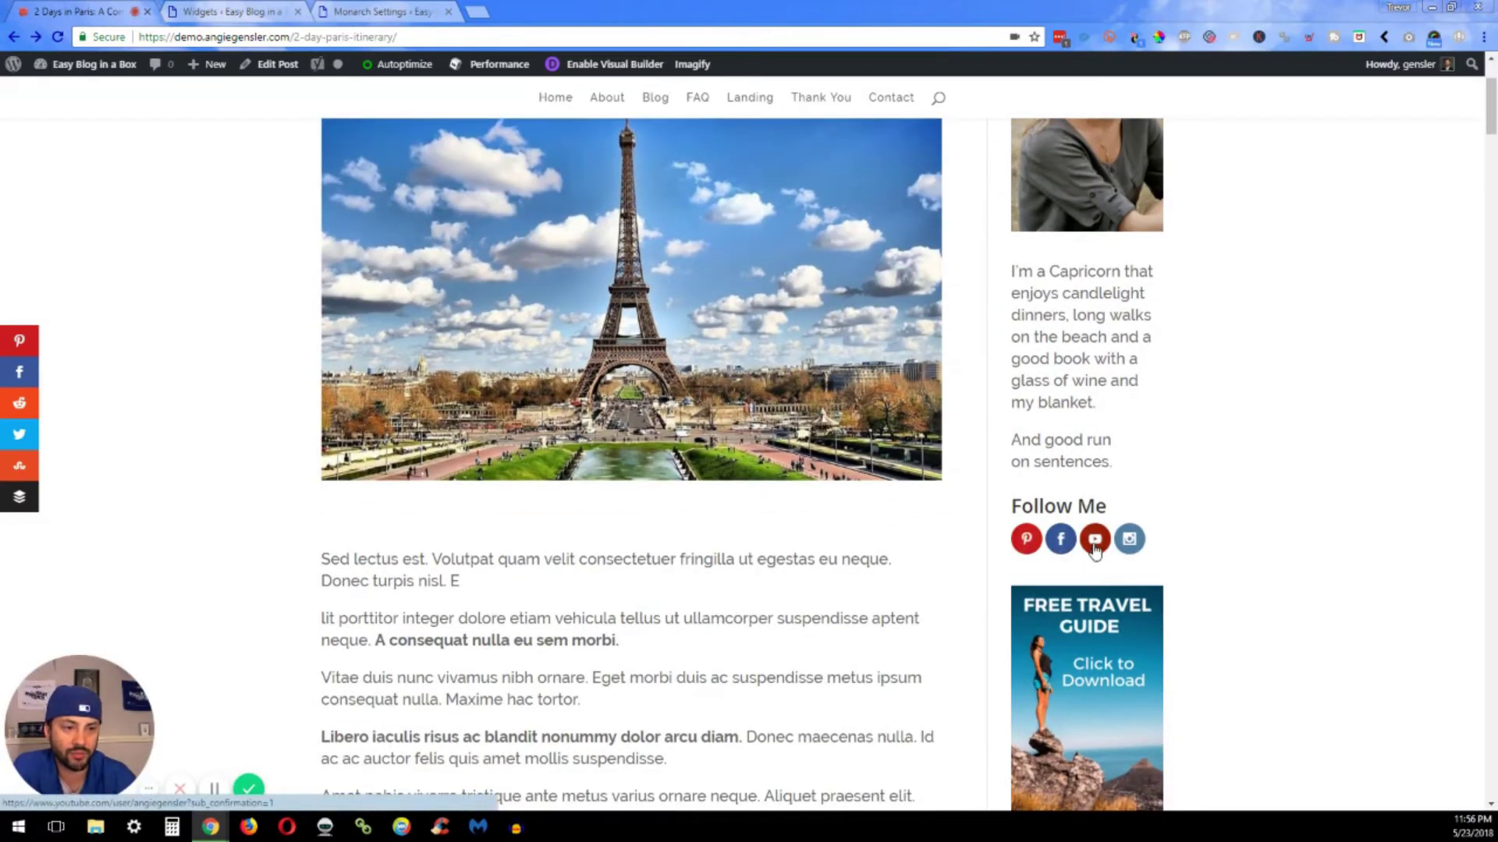
Return to Monarch settings and point out the Pinterest, Facebook, YouTube and Instagram profile links
{"action": "left_click", "coordinate": [344, 7]}
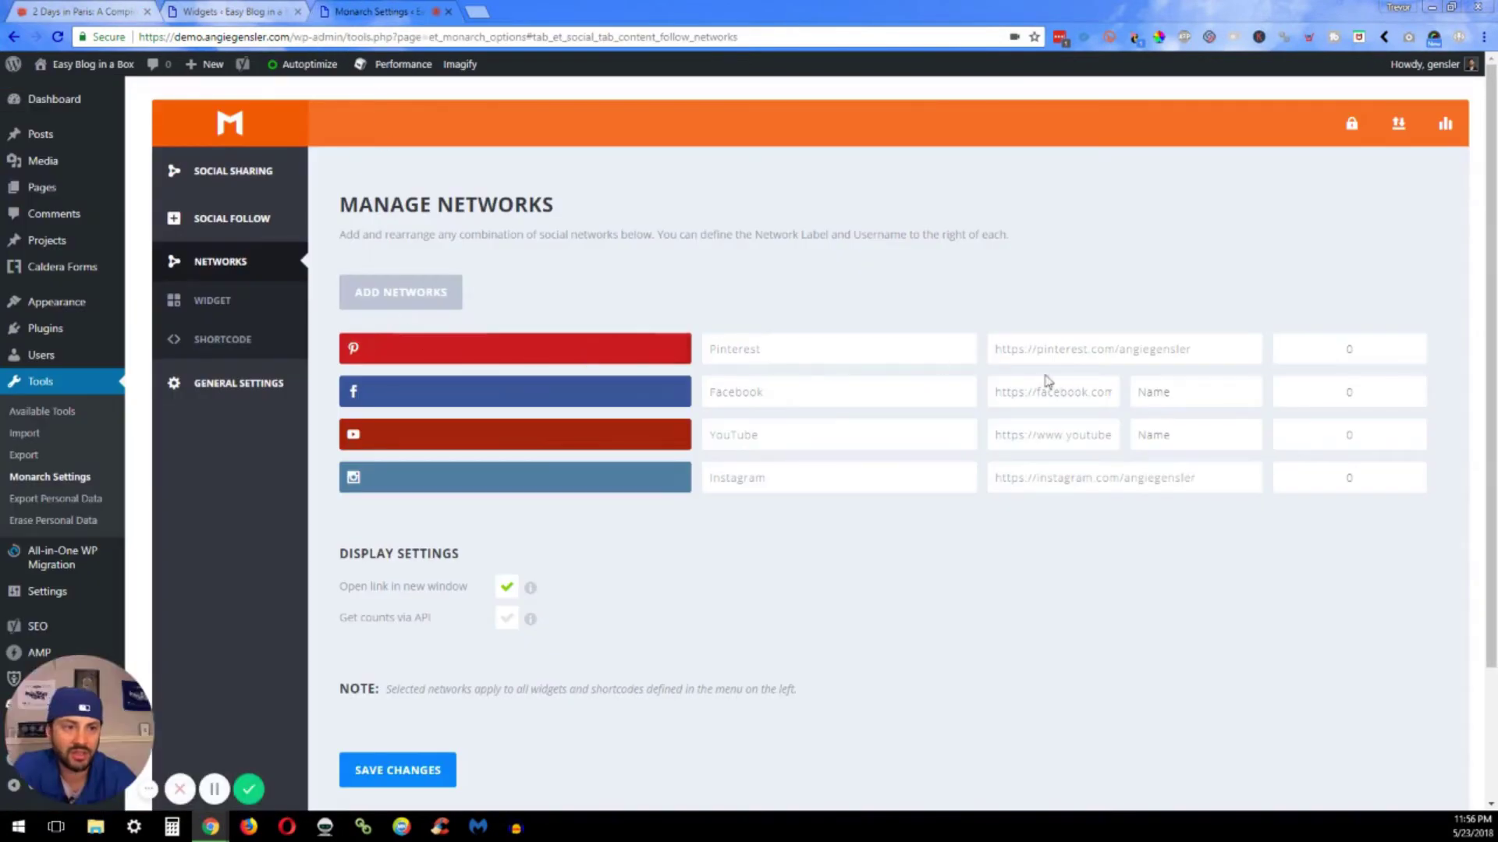
{"action": "left_click_drag", "start_coordinate": [1056, 351], "coordinate": [1194, 350]}
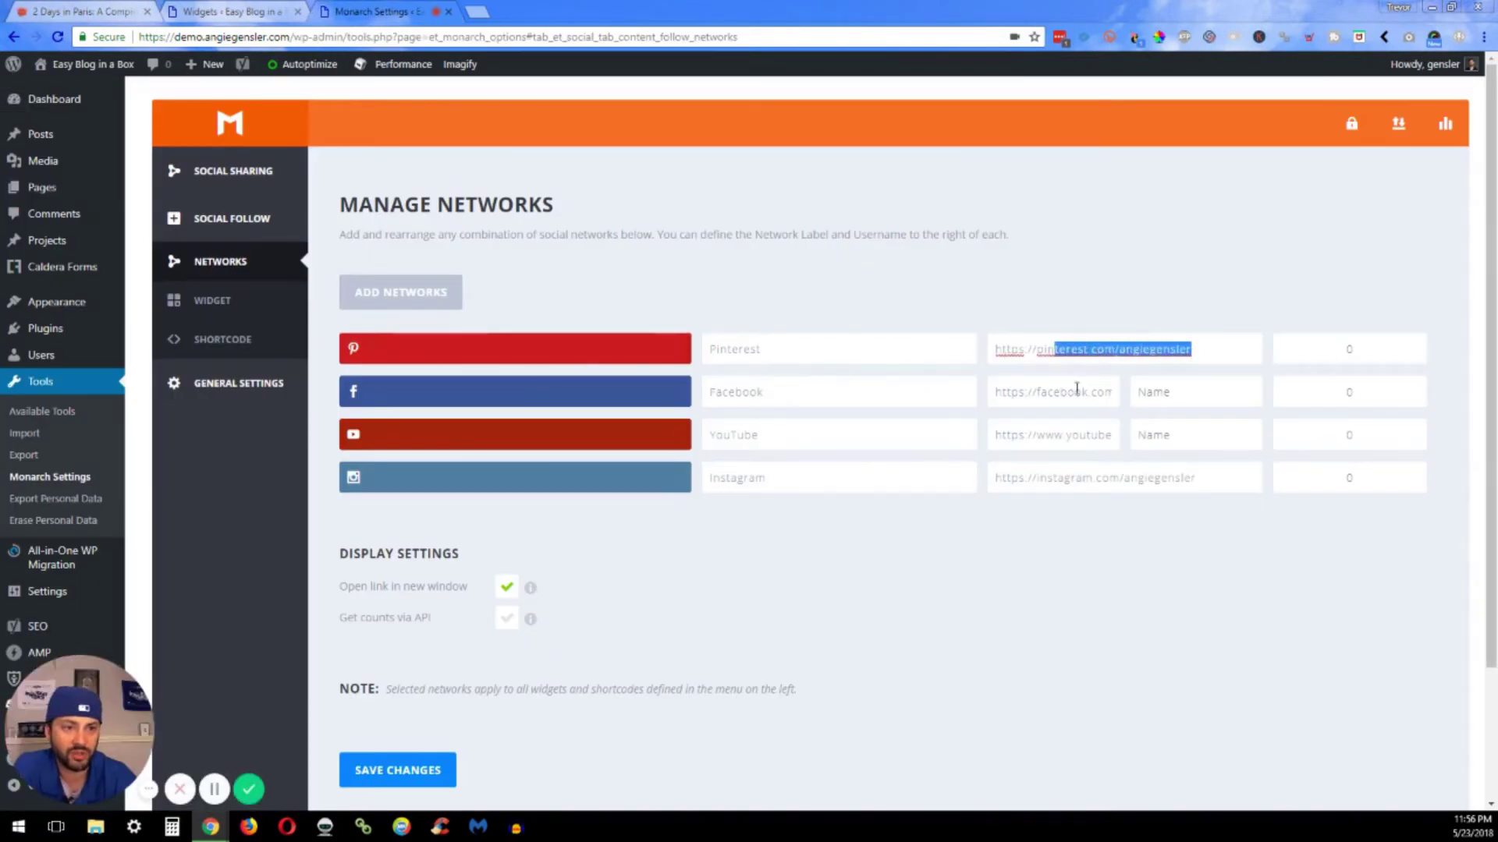
{"action": "left_click_drag", "start_coordinate": [1011, 390], "coordinate": [1130, 400]}
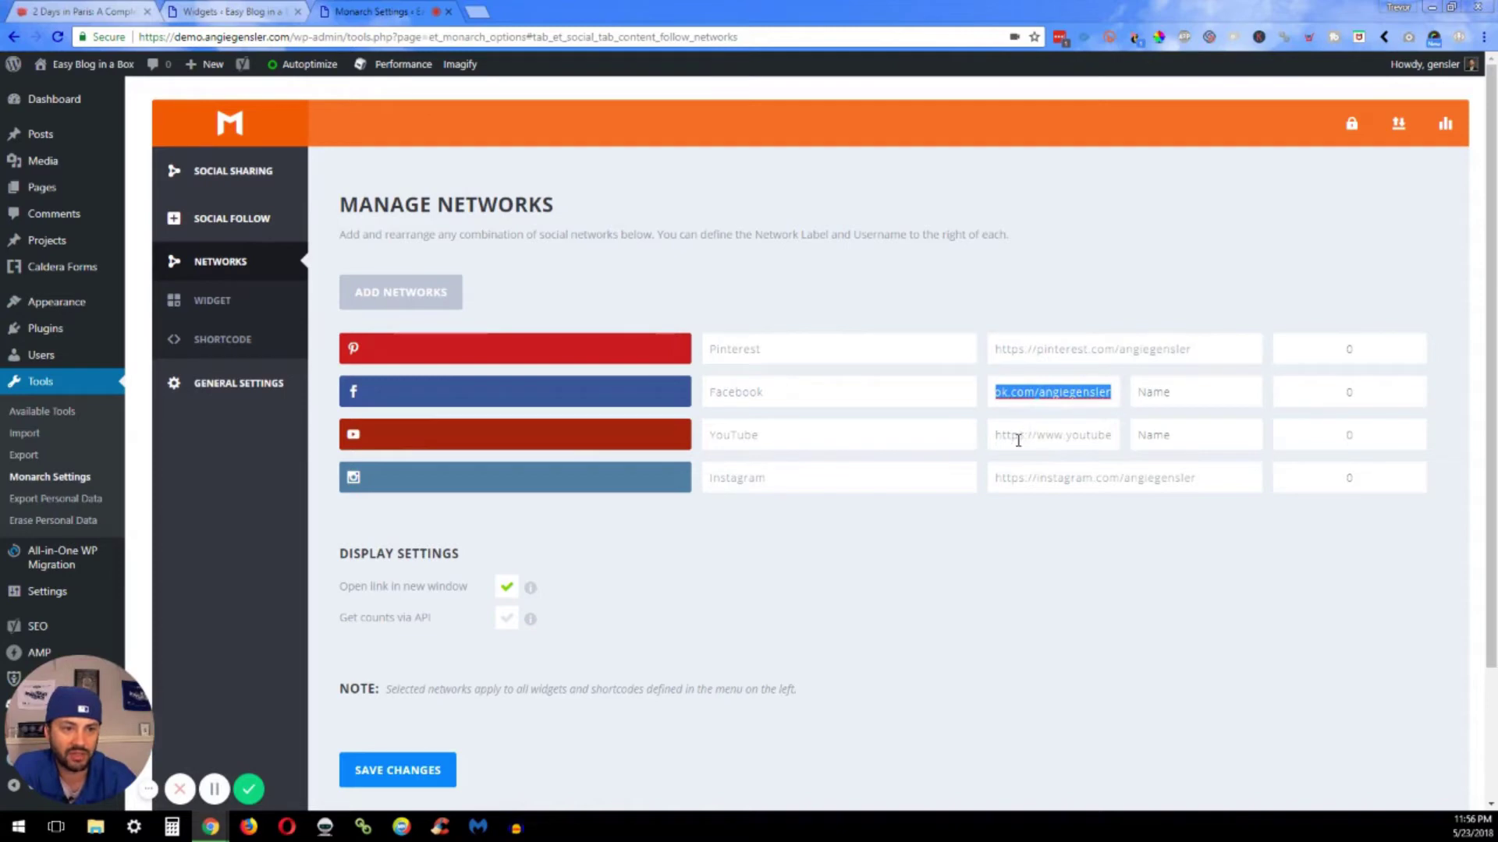
{"action": "left_click_drag", "start_coordinate": [1018, 441], "coordinate": [1114, 437]}
{"action": "left_click_drag", "start_coordinate": [1053, 479], "coordinate": [1182, 479]}
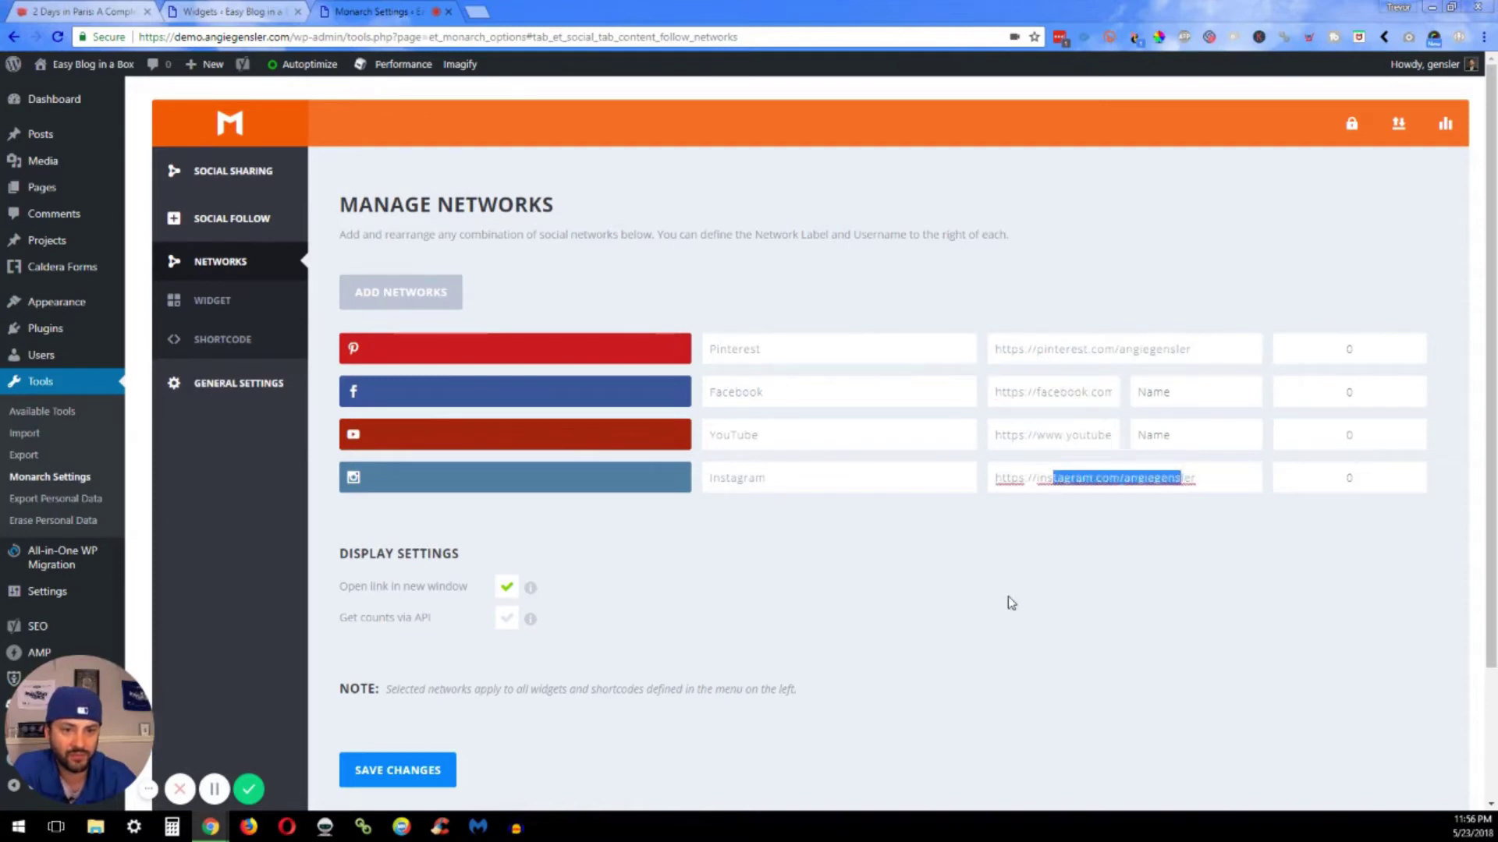
{"action": "left_click", "coordinate": [1011, 603]}
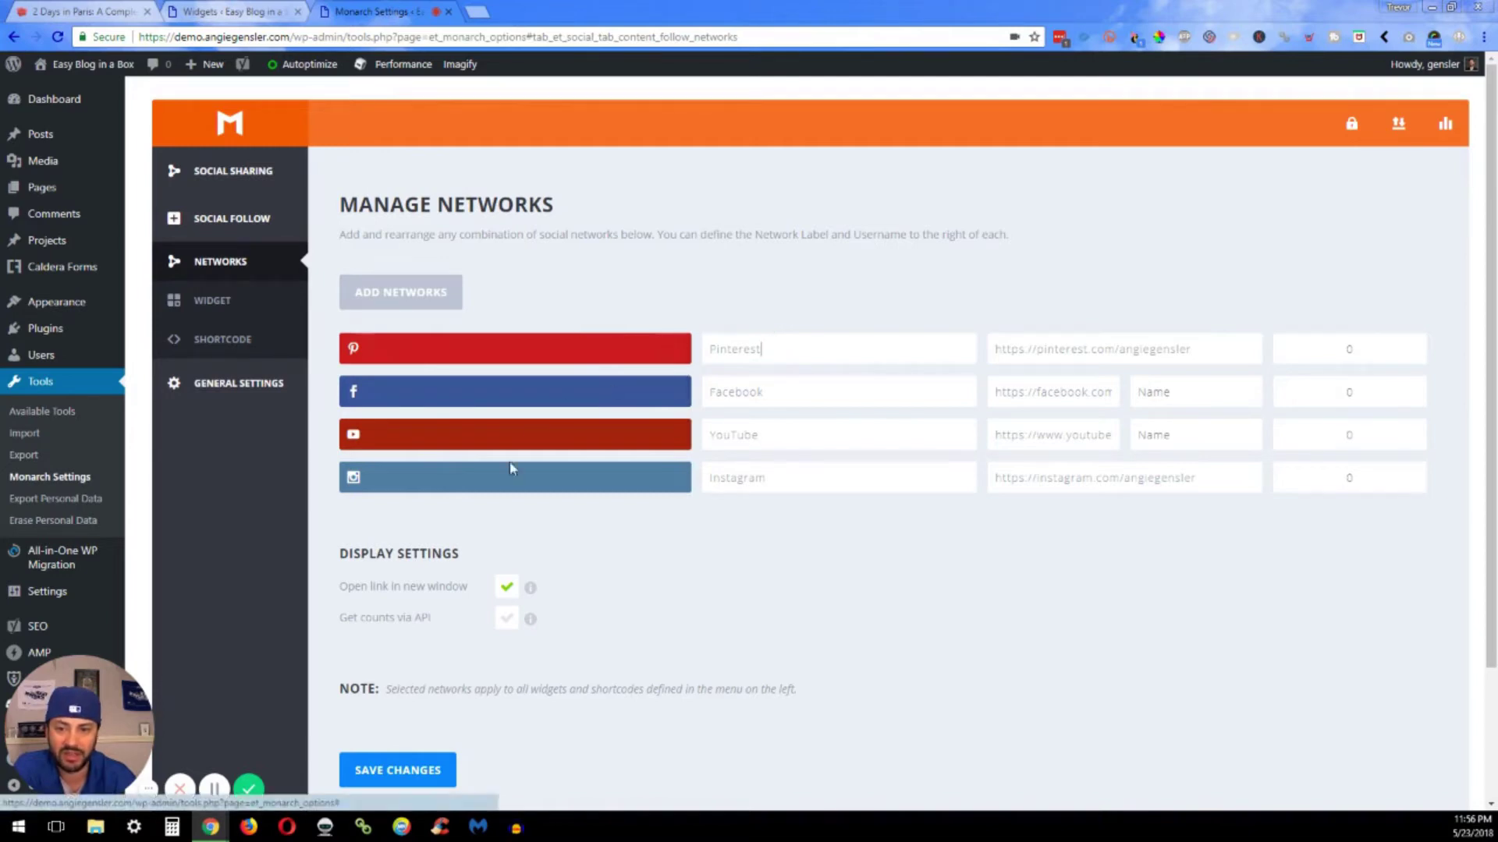
{"action": "scroll", "coordinate": [713, 589], "scroll_direction": "down", "scroll_amount": 2}
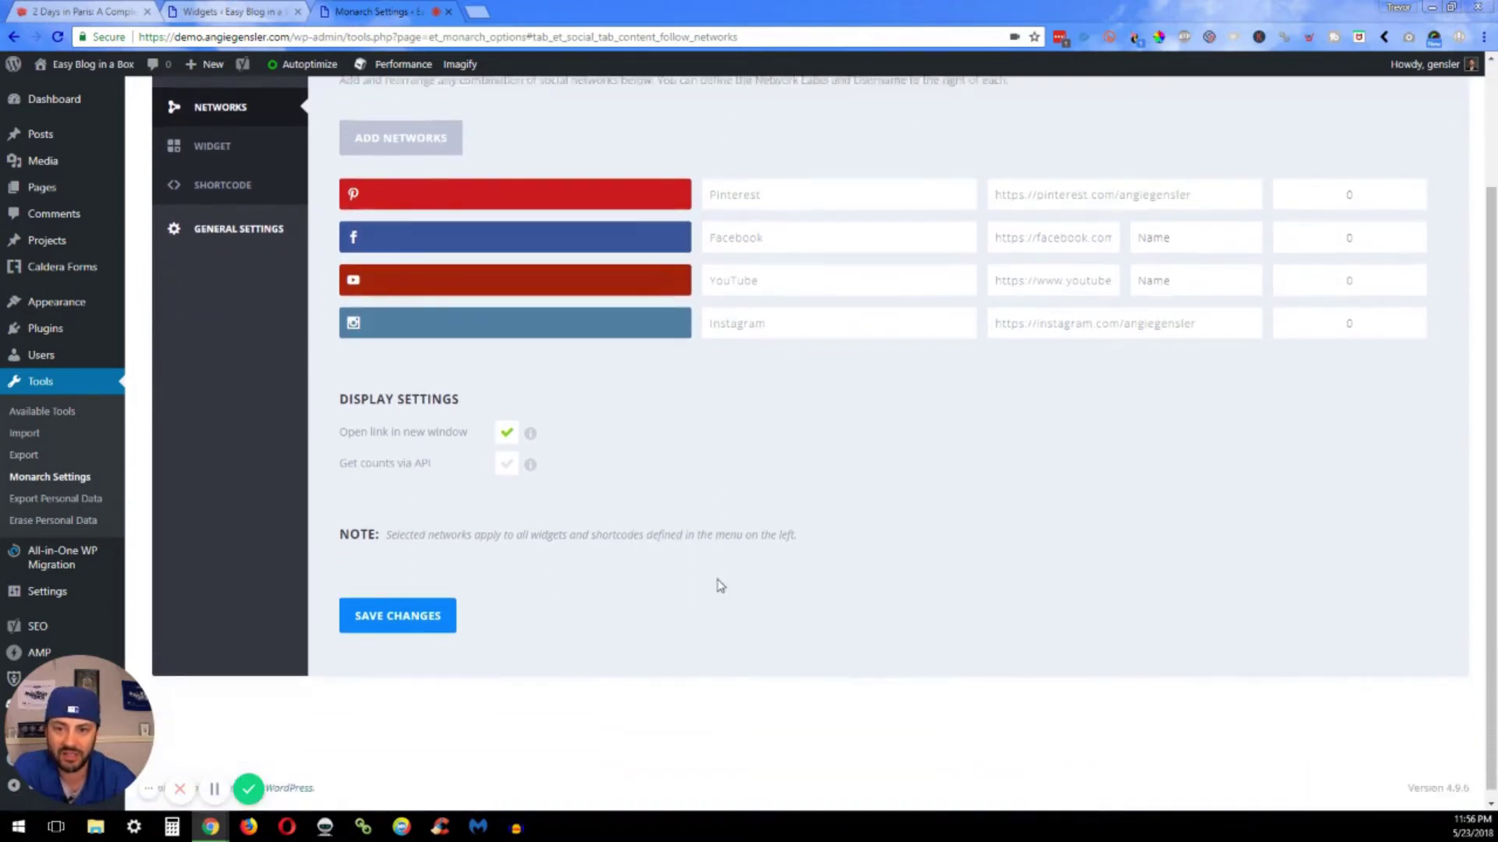
{"action": "scroll", "coordinate": [561, 615], "scroll_direction": "up", "scroll_amount": 2}
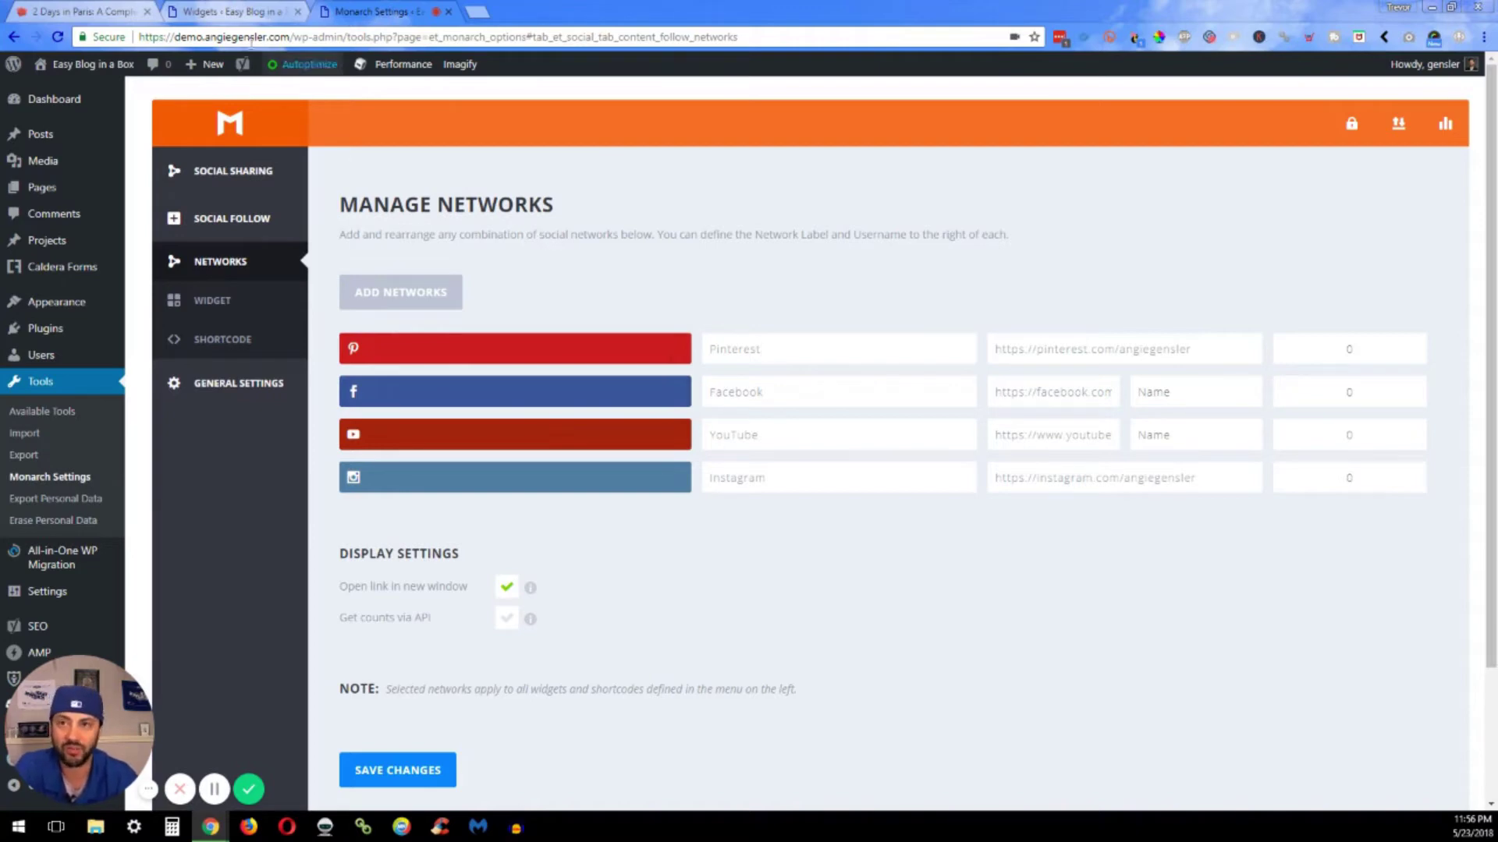
Back on Widgets, reopen Monarch Follow to show its title, then collapse it
{"action": "left_click", "coordinate": [185, 15]}
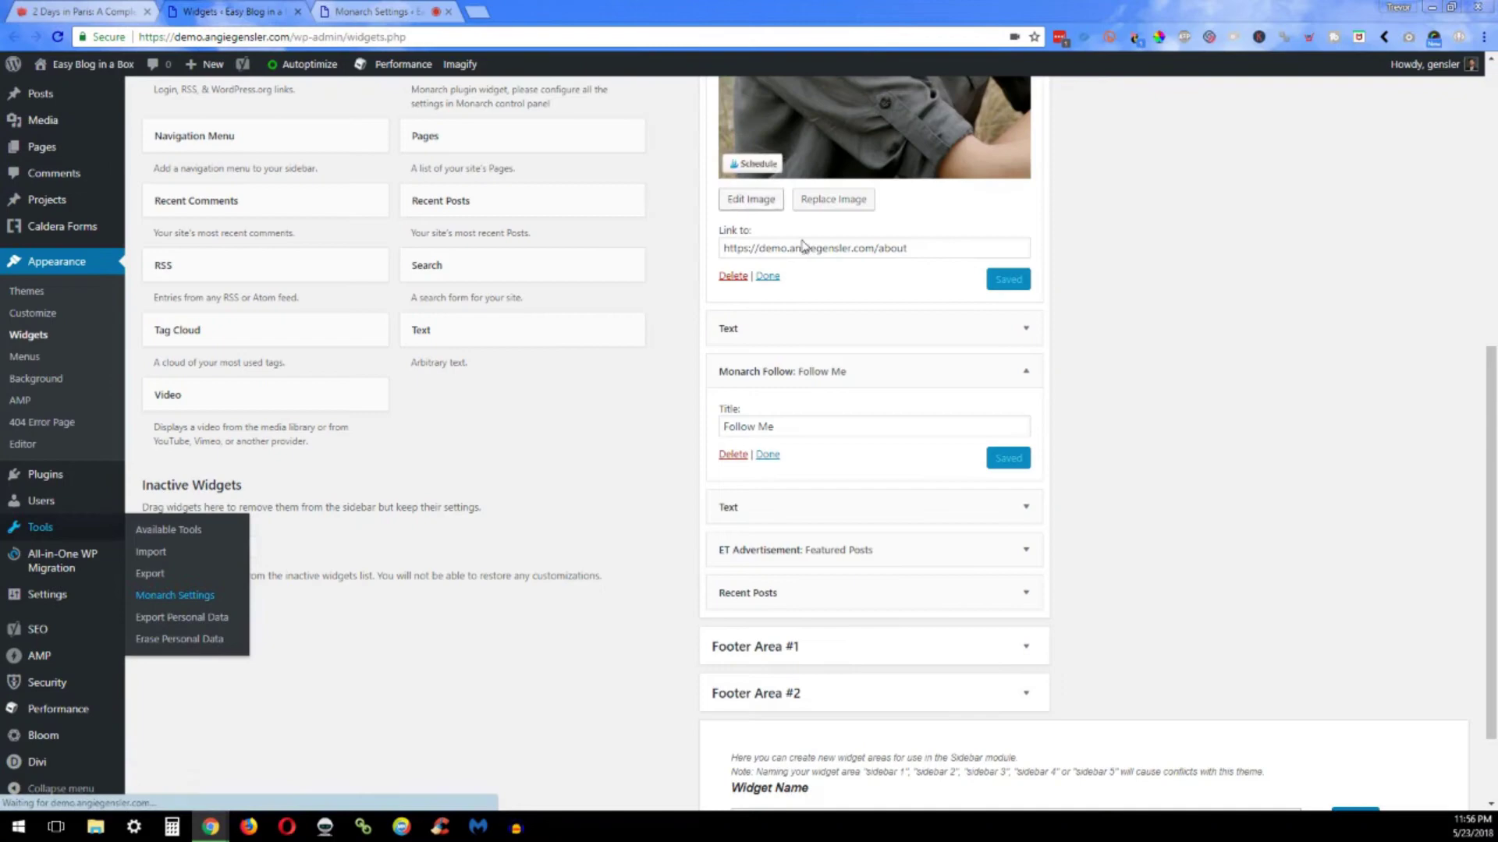
{"action": "left_click", "coordinate": [922, 373]}
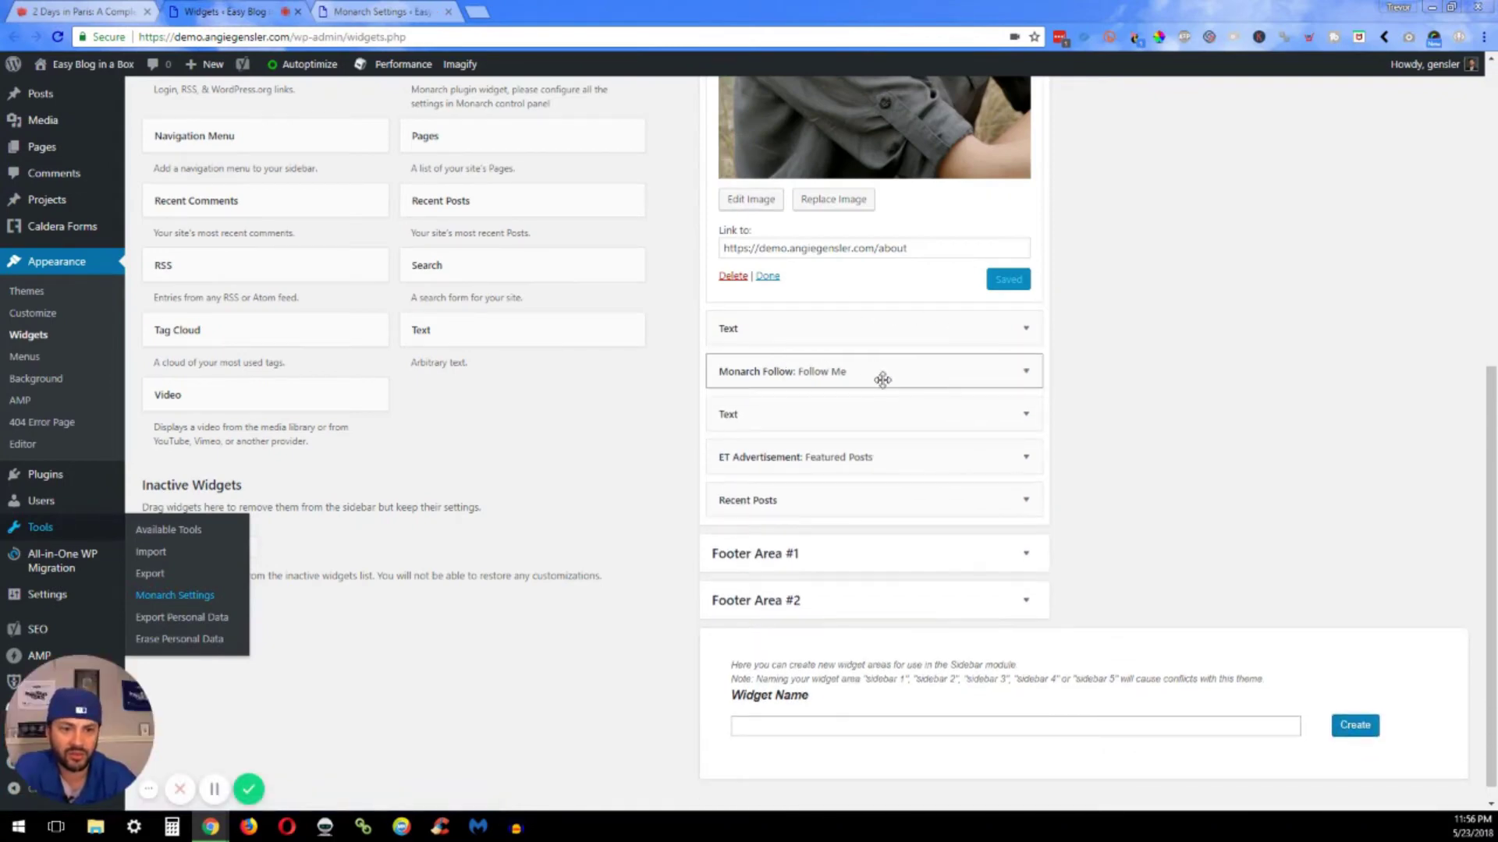
{"action": "left_click", "coordinate": [821, 371]}
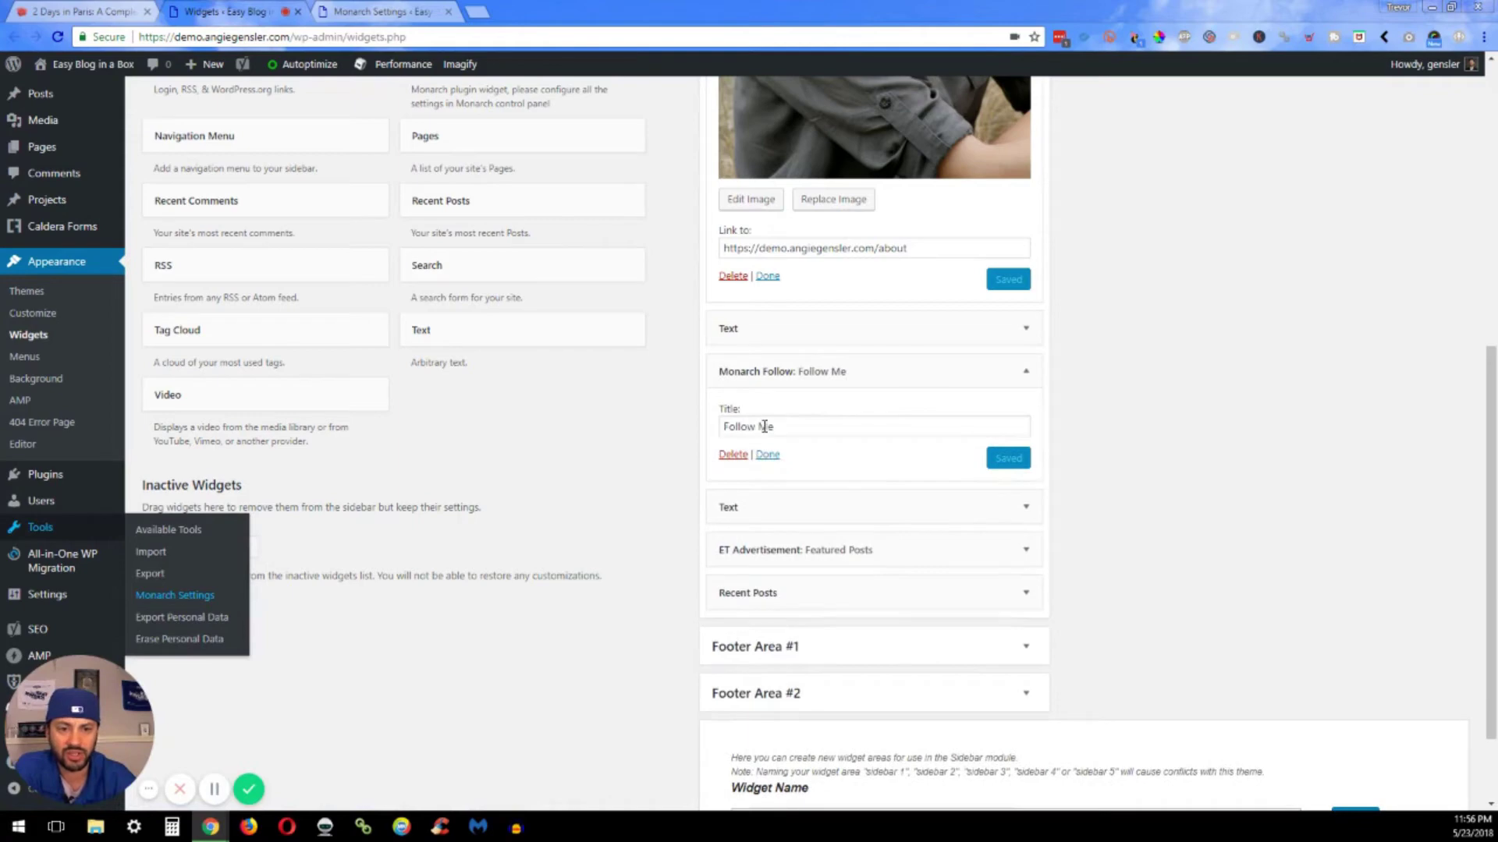
{"action": "left_click", "coordinate": [833, 374]}
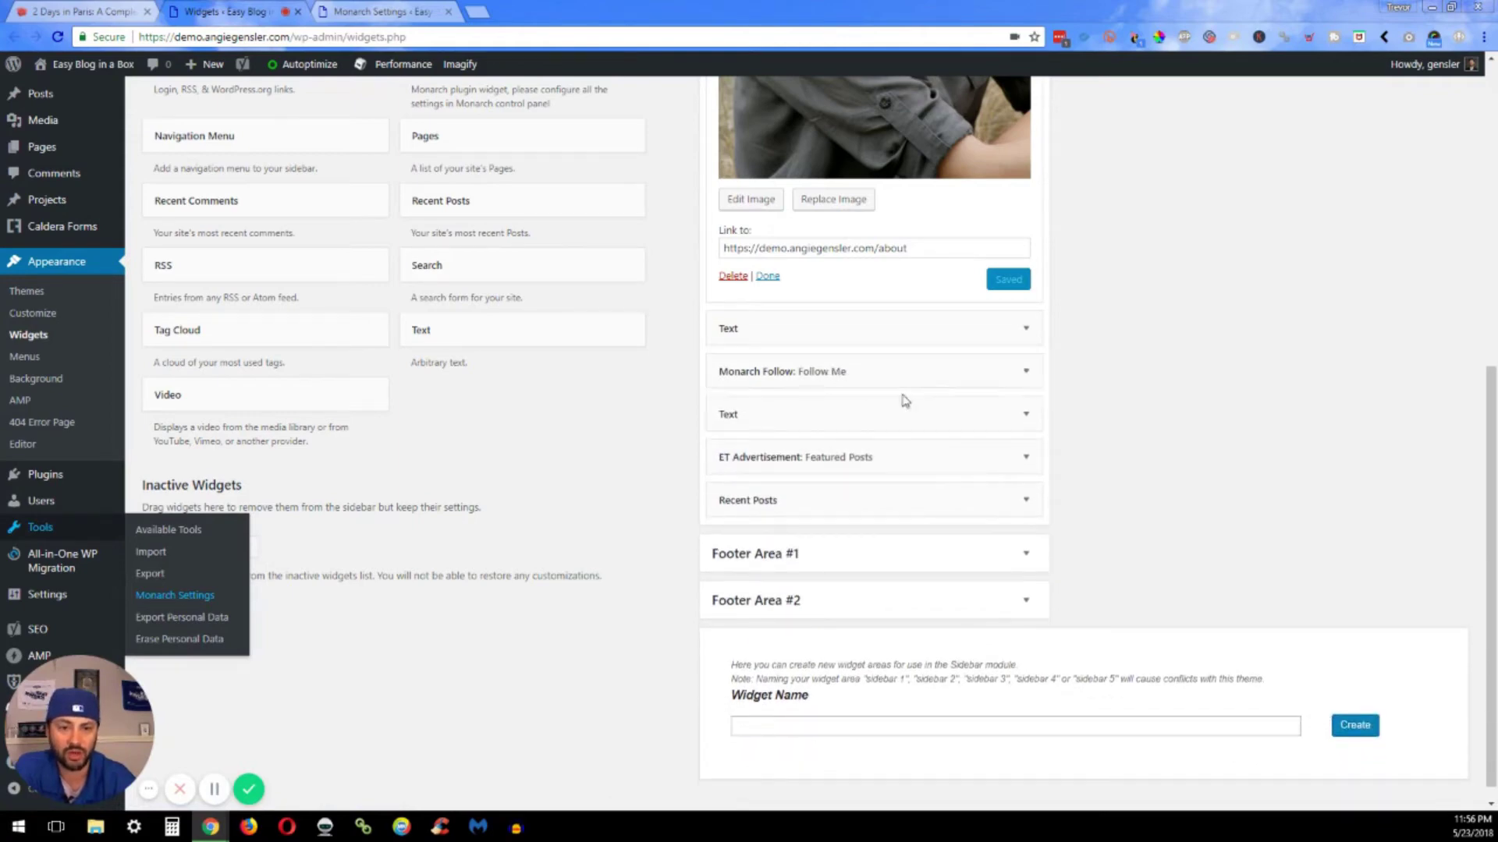
Expand the second sidebar Text widget and scroll to its Free Travel Guide image
{"action": "left_click", "coordinate": [1026, 415]}
{"action": "scroll", "coordinate": [1030, 417], "scroll_direction": "down", "scroll_amount": 1}
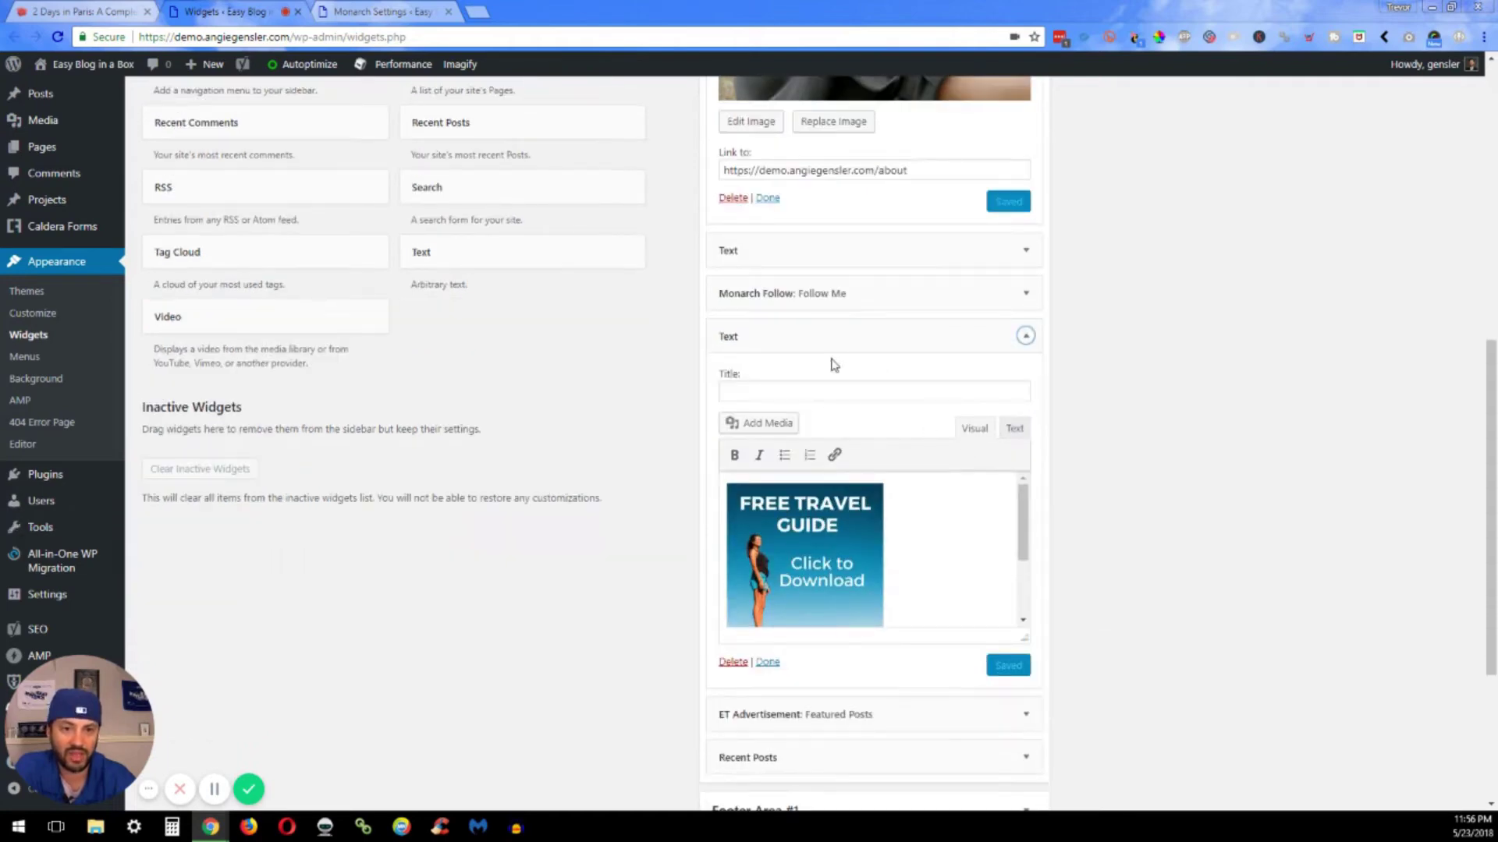
{"action": "scroll", "coordinate": [936, 429], "scroll_direction": "down", "scroll_amount": 1}
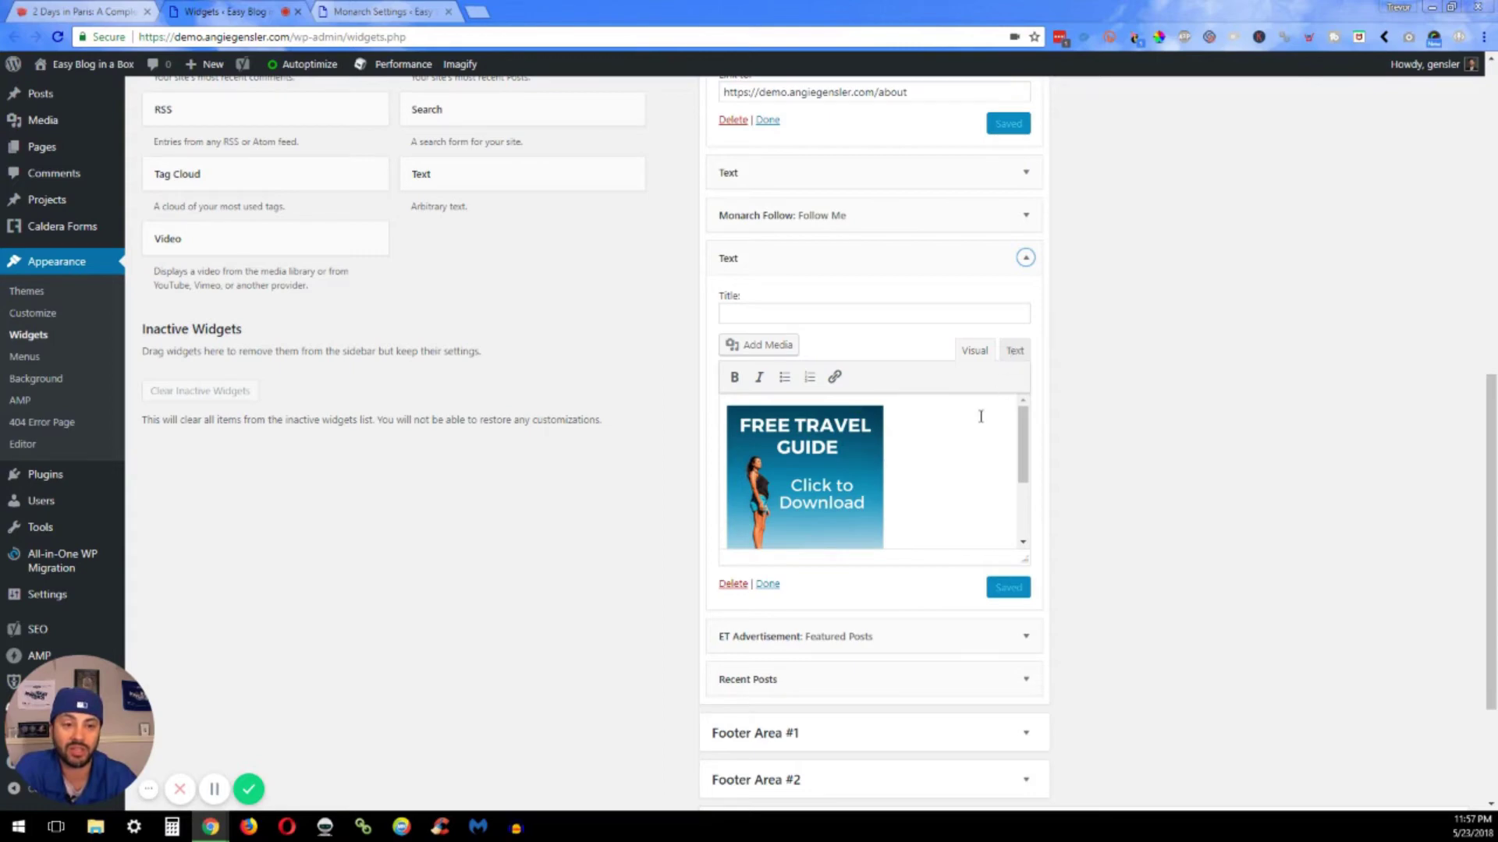
{"action": "scroll", "coordinate": [959, 425], "scroll_direction": "down", "scroll_amount": 1}
{"action": "scroll", "coordinate": [920, 456], "scroll_direction": "down", "scroll_amount": 1}
{"action": "scroll", "coordinate": [915, 461], "scroll_direction": "up", "scroll_amount": 2}
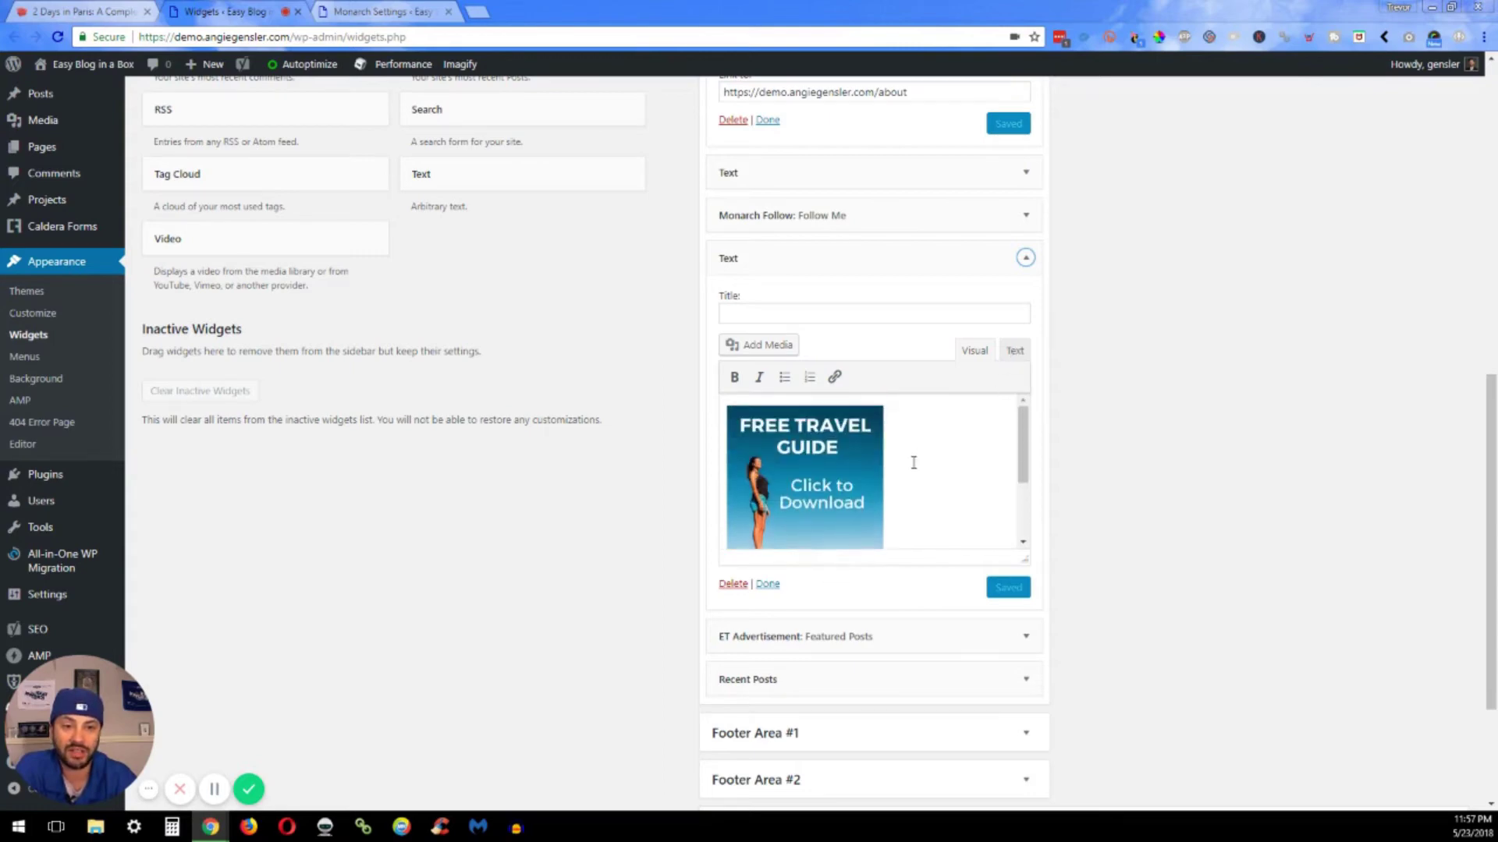
Show the travel-guide Text widget's raw HTML and dismiss the Custom HTML notice
{"action": "left_click", "coordinate": [799, 460]}
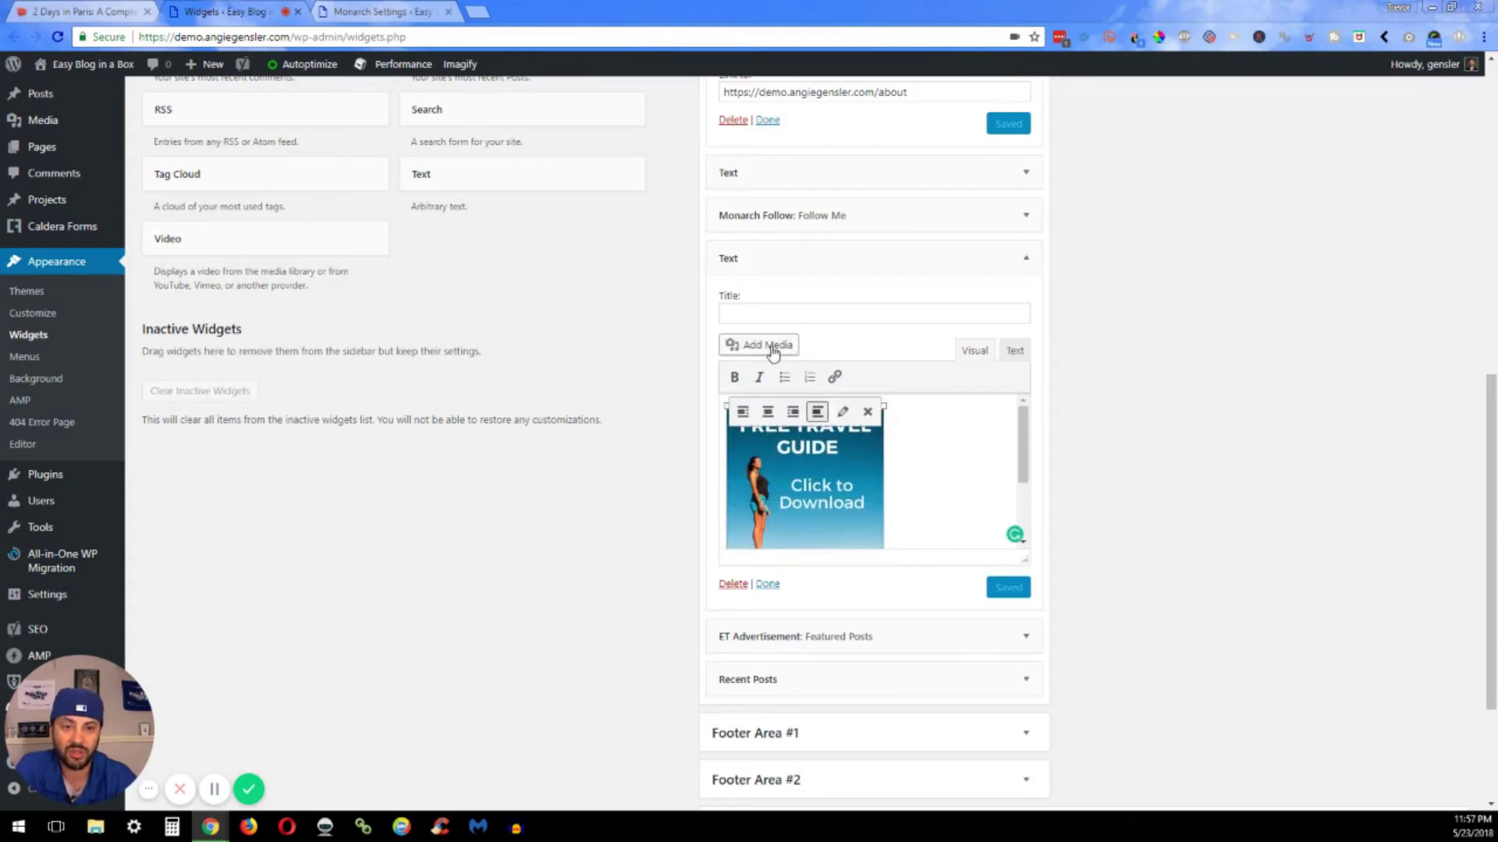
{"action": "left_click", "coordinate": [827, 351]}
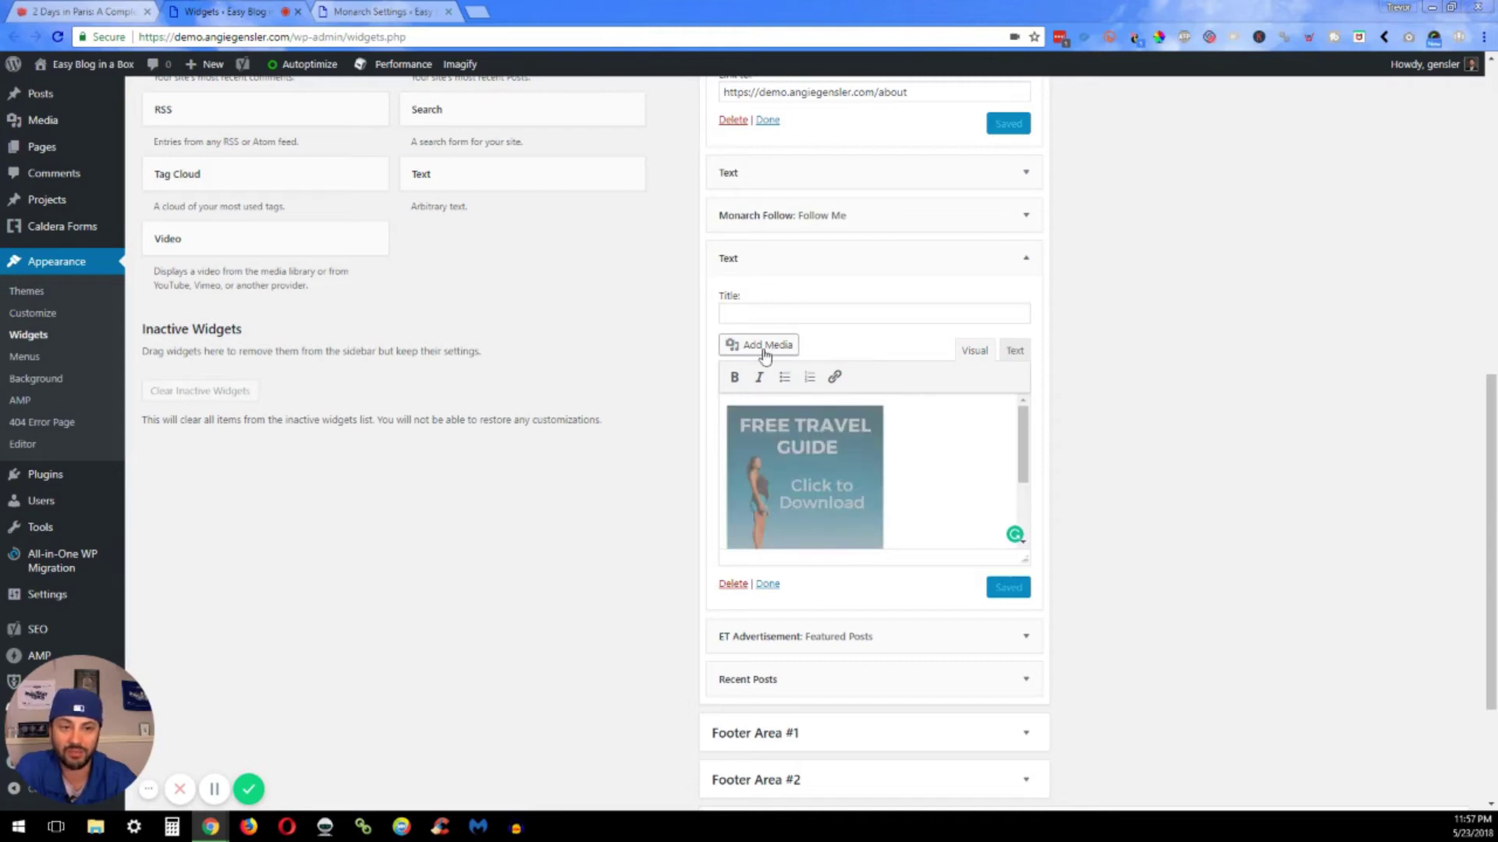
{"action": "left_click", "coordinate": [1014, 351]}
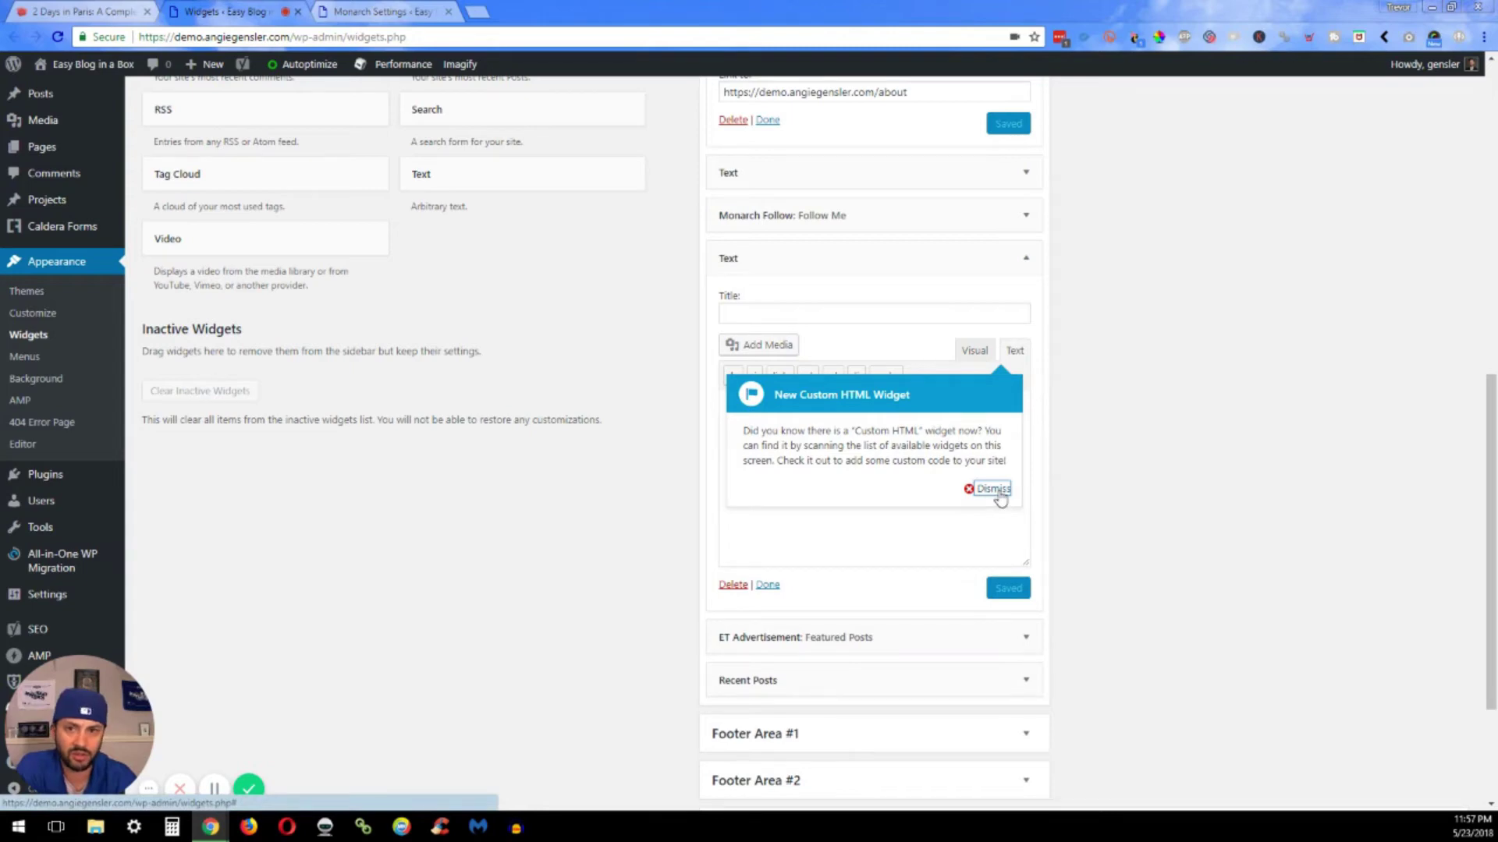
{"action": "left_click", "coordinate": [997, 493]}
{"action": "scroll", "coordinate": [442, 478], "scroll_direction": "up", "scroll_amount": 6}
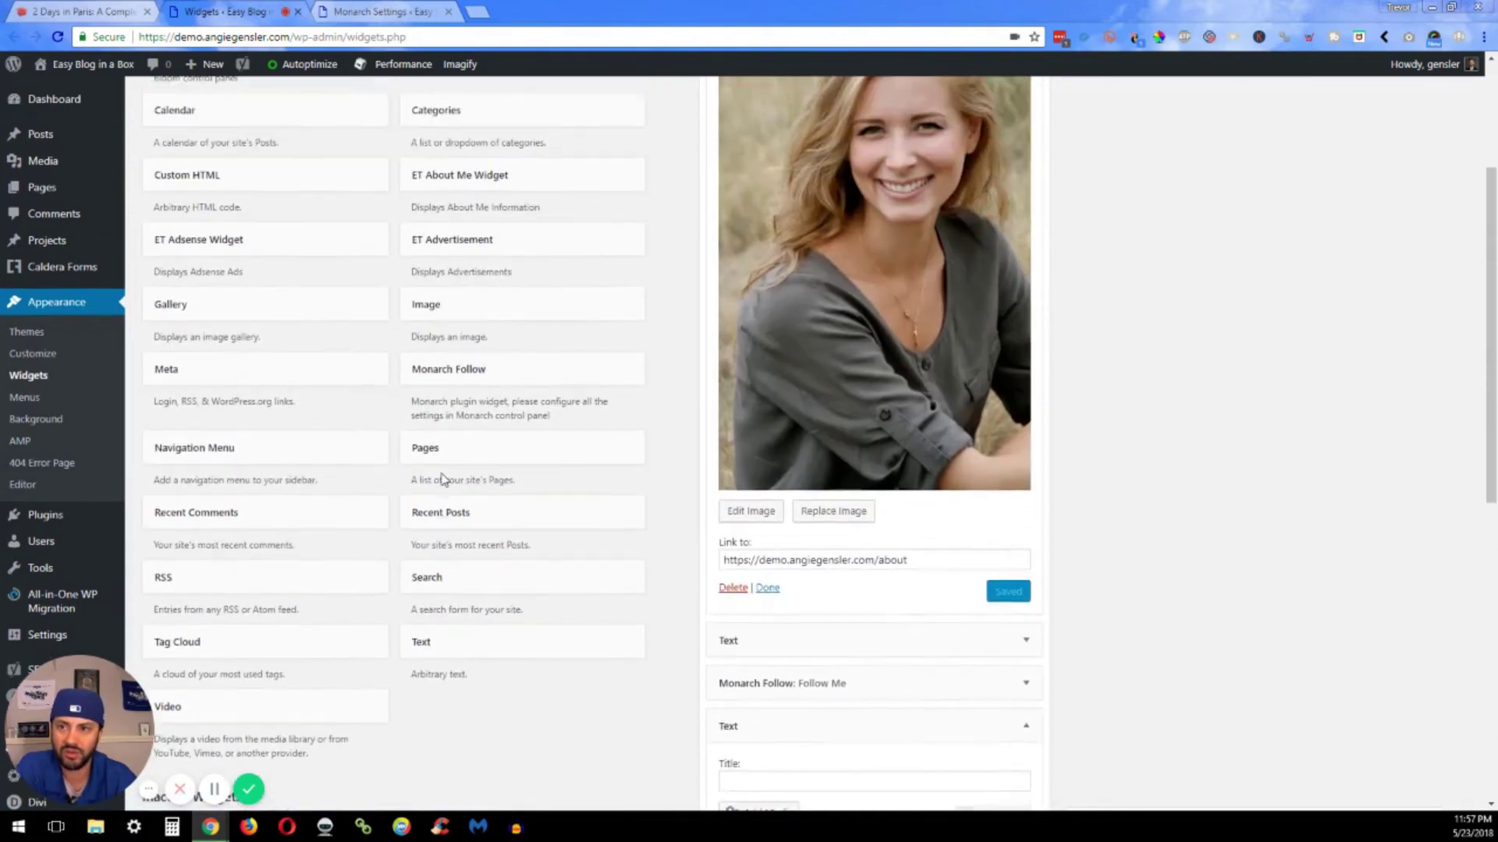
{"action": "scroll", "coordinate": [441, 478], "scroll_direction": "up", "scroll_amount": 2}
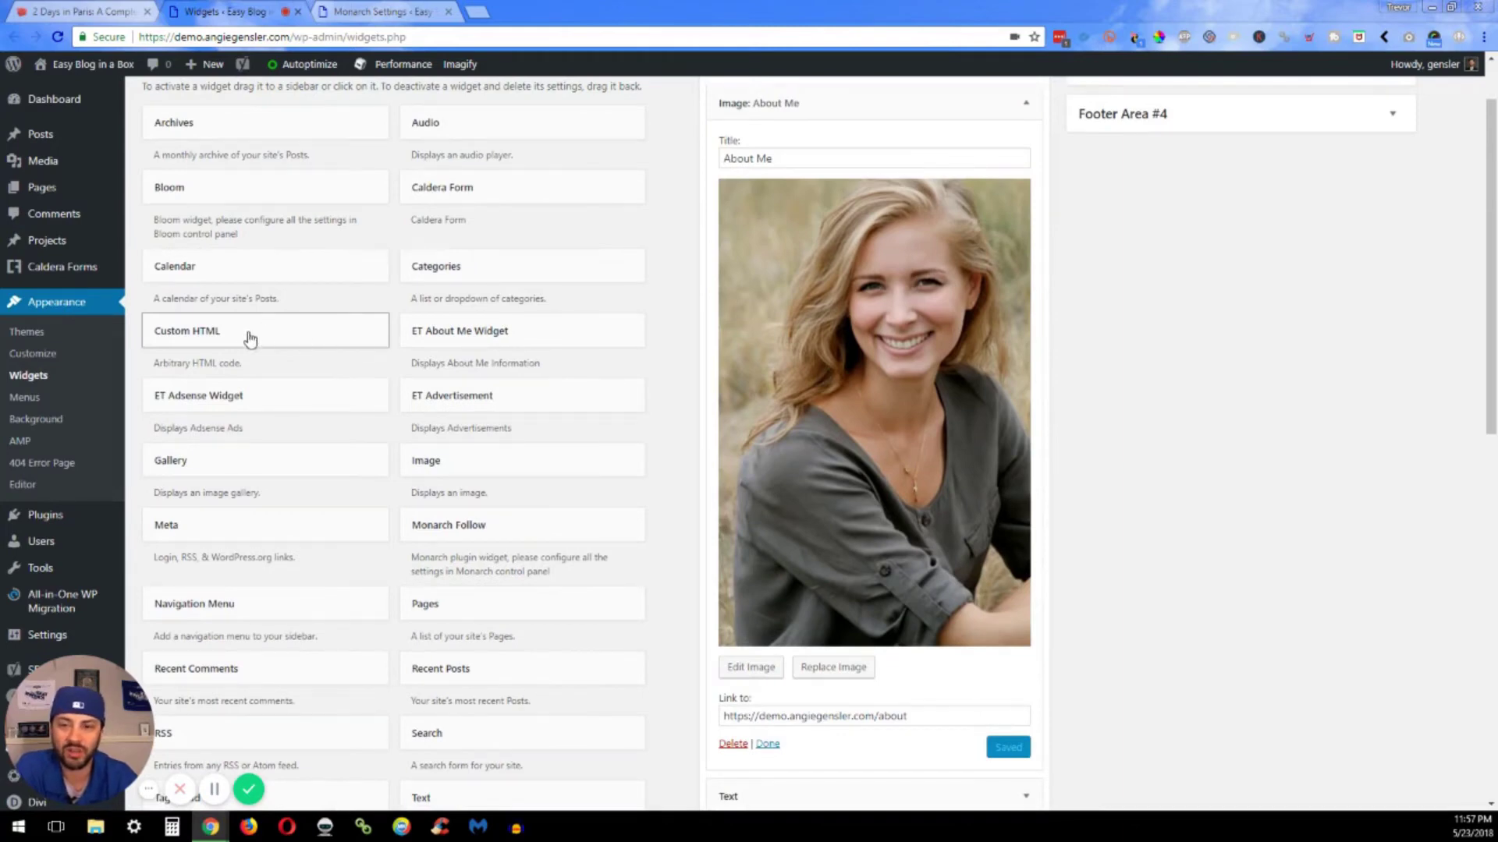
{"action": "scroll", "coordinate": [685, 451], "scroll_direction": "down", "scroll_amount": 8}
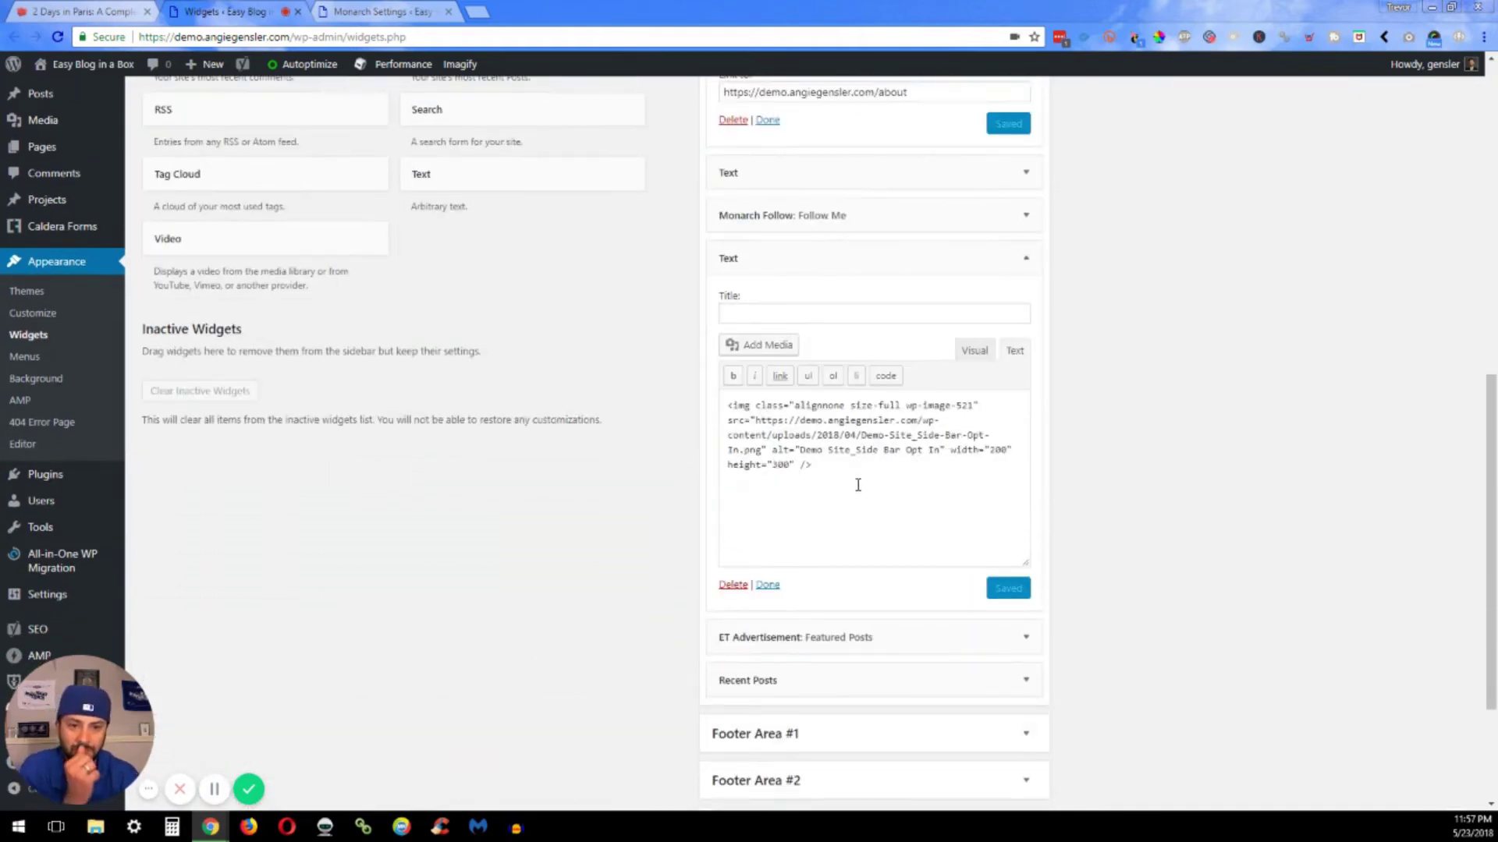
Cut the image HTML code from the Text widget and drag a Custom HTML widget into the sidebar
{"action": "left_click_drag", "start_coordinate": [843, 468], "coordinate": [695, 402]}
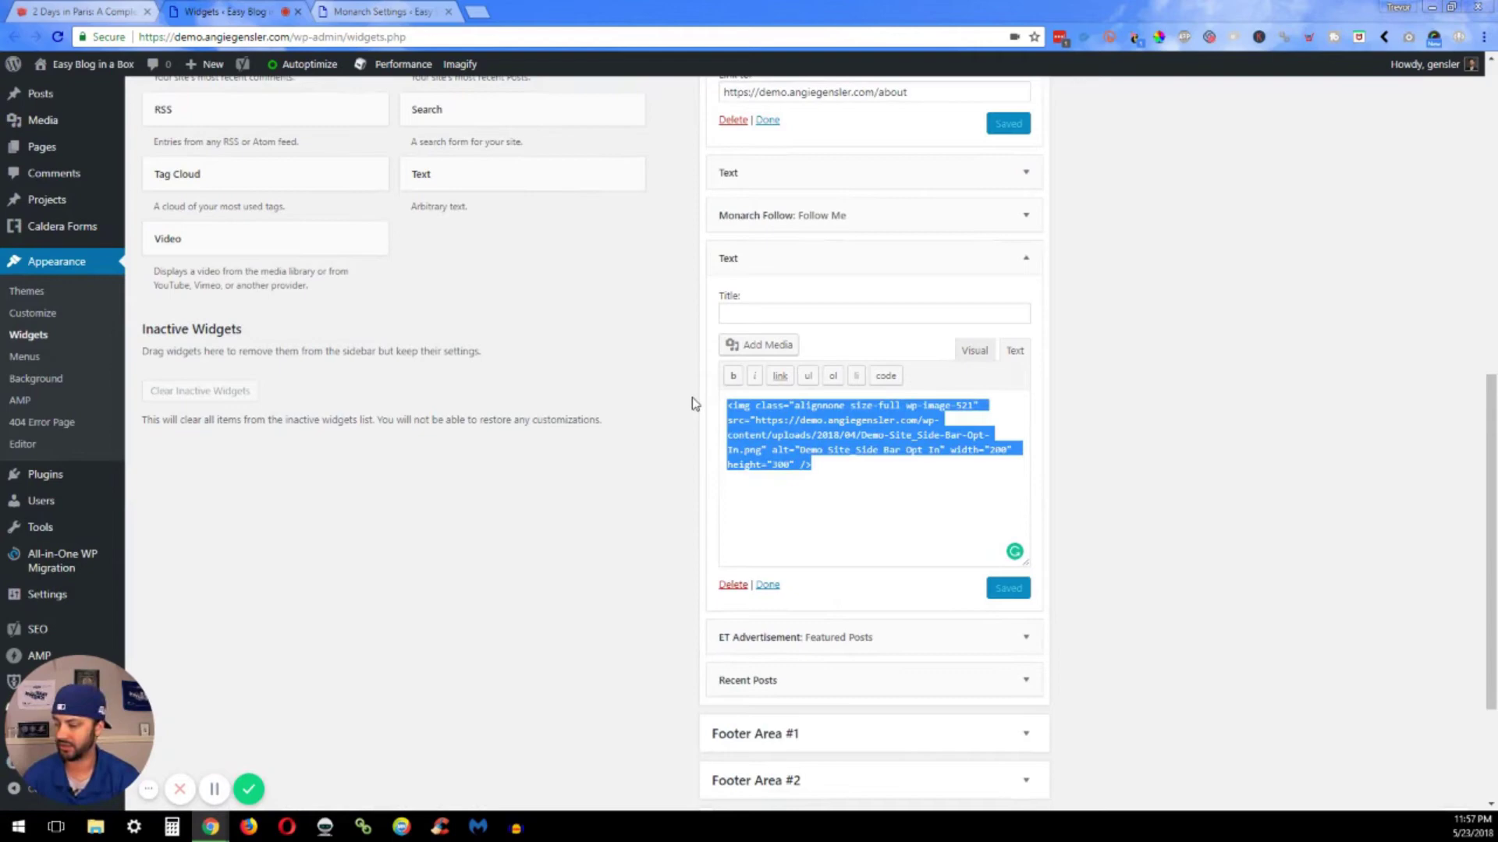
{"action": "key", "text": "ctrl+x"}
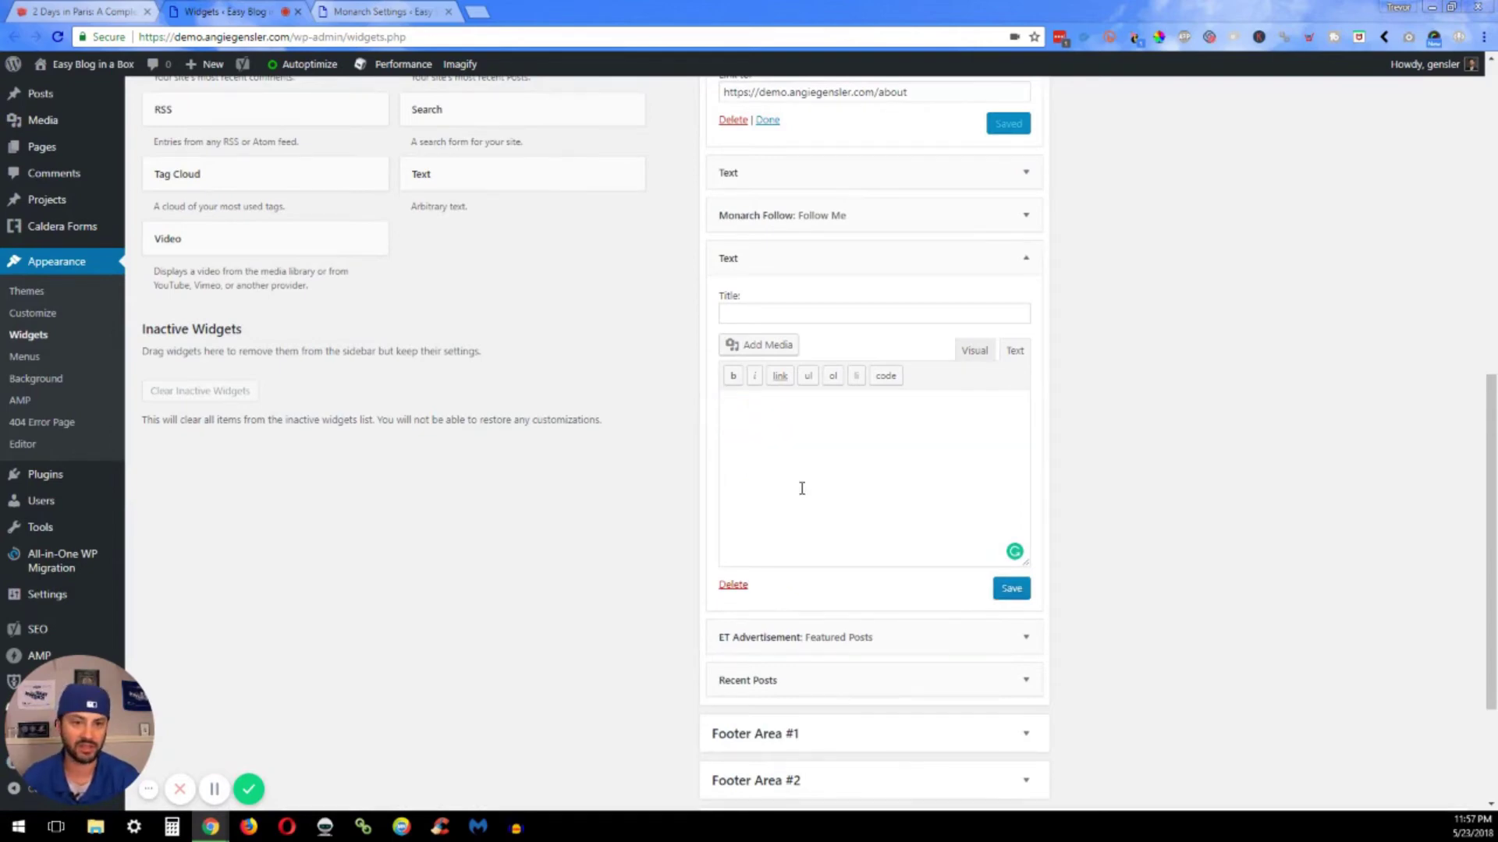
{"action": "scroll", "coordinate": [801, 488], "scroll_direction": "up", "scroll_amount": 8}
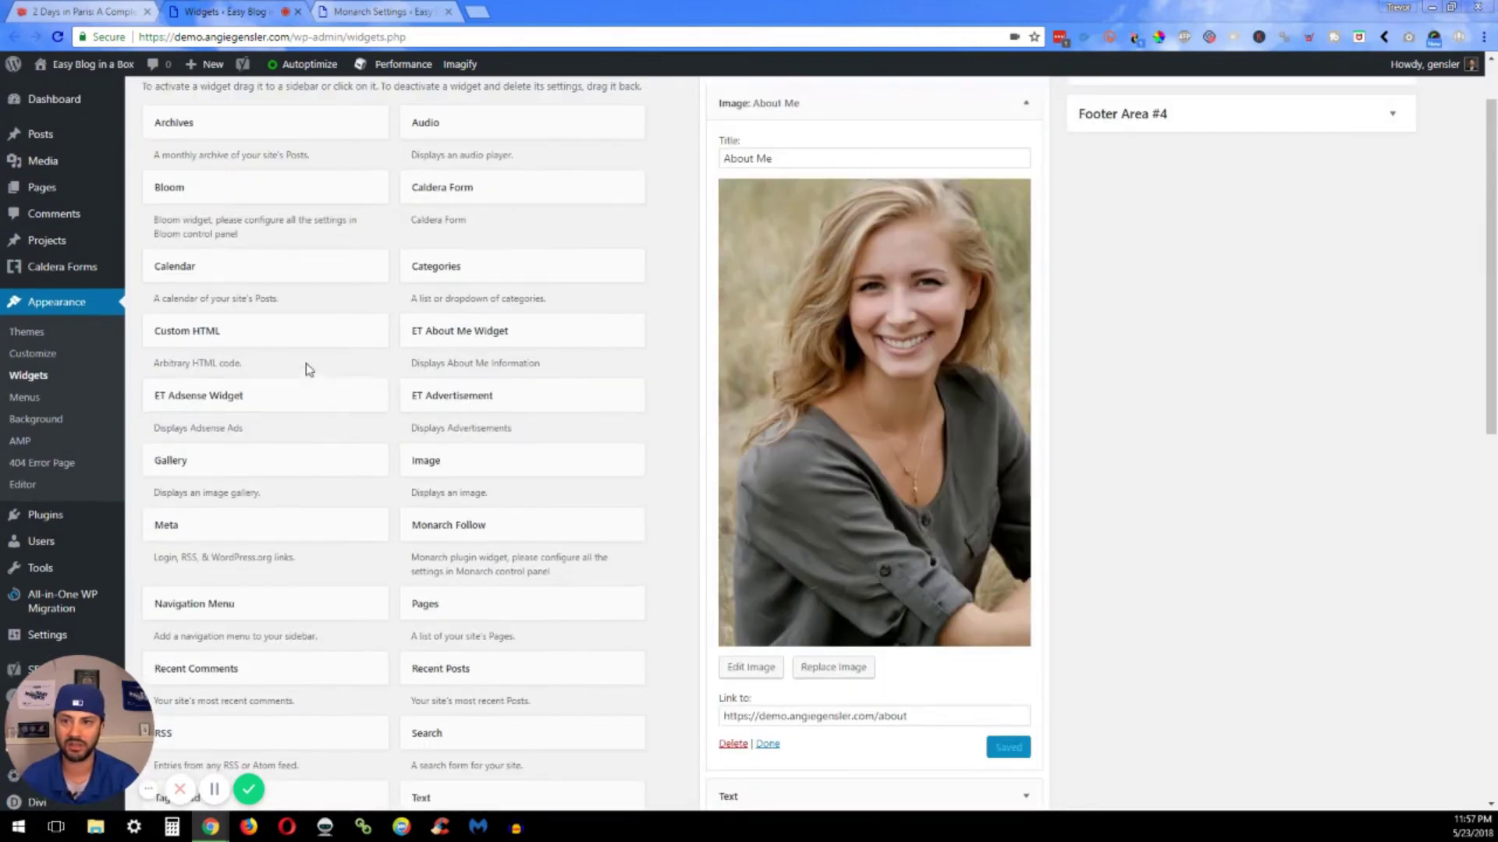
{"action": "left_click_drag", "start_coordinate": [311, 335], "coordinate": [899, 521]}
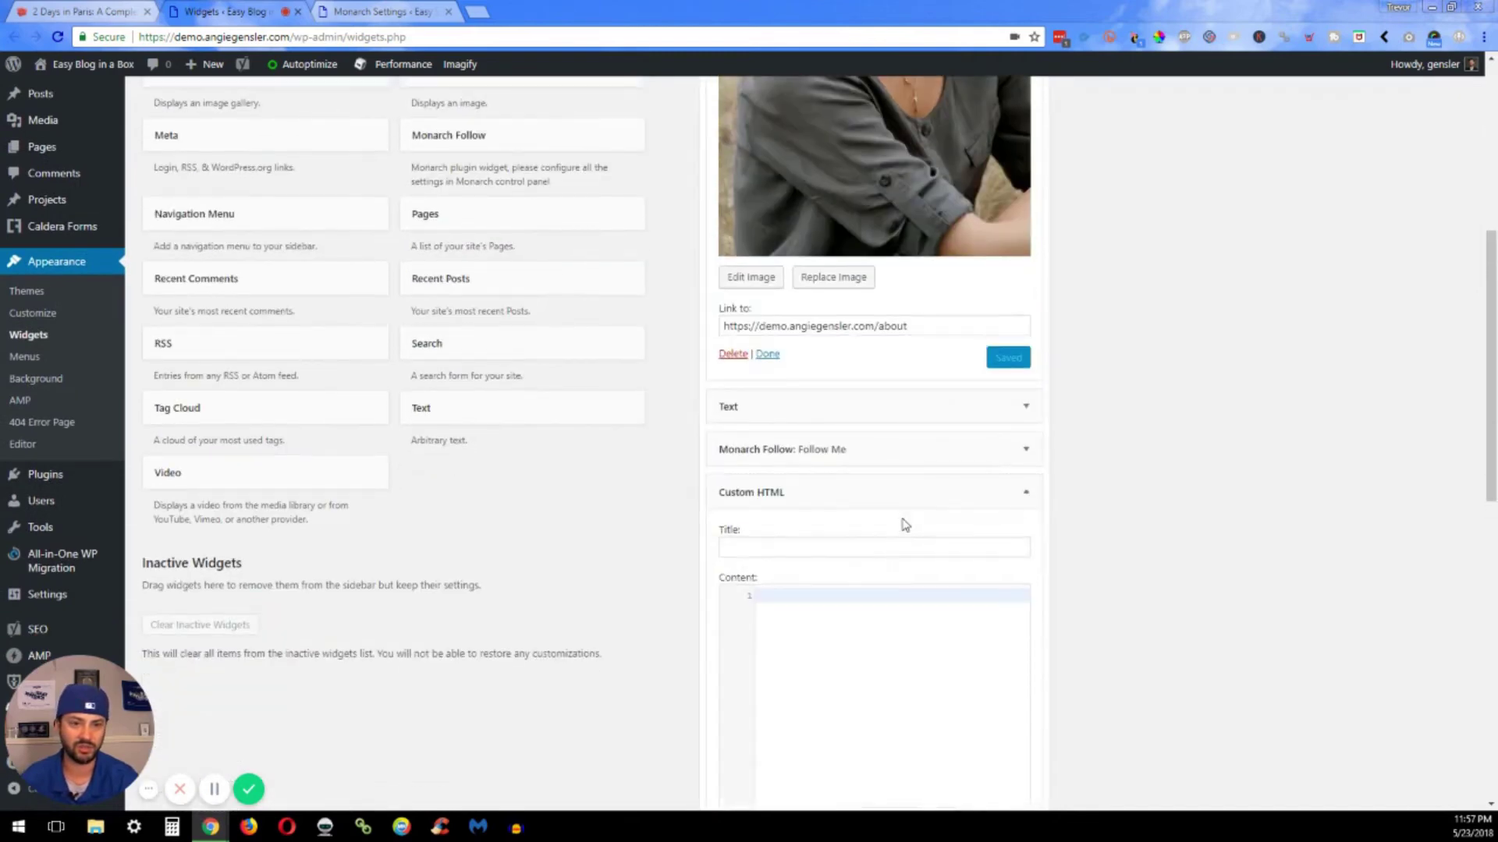
Paste the Demo-Site_Side-Bar-Opt-In.png image code into Custom HTML and save both widgets
{"action": "scroll", "coordinate": [1079, 525], "scroll_direction": "down", "scroll_amount": 3}
{"action": "left_click", "coordinate": [843, 402]}
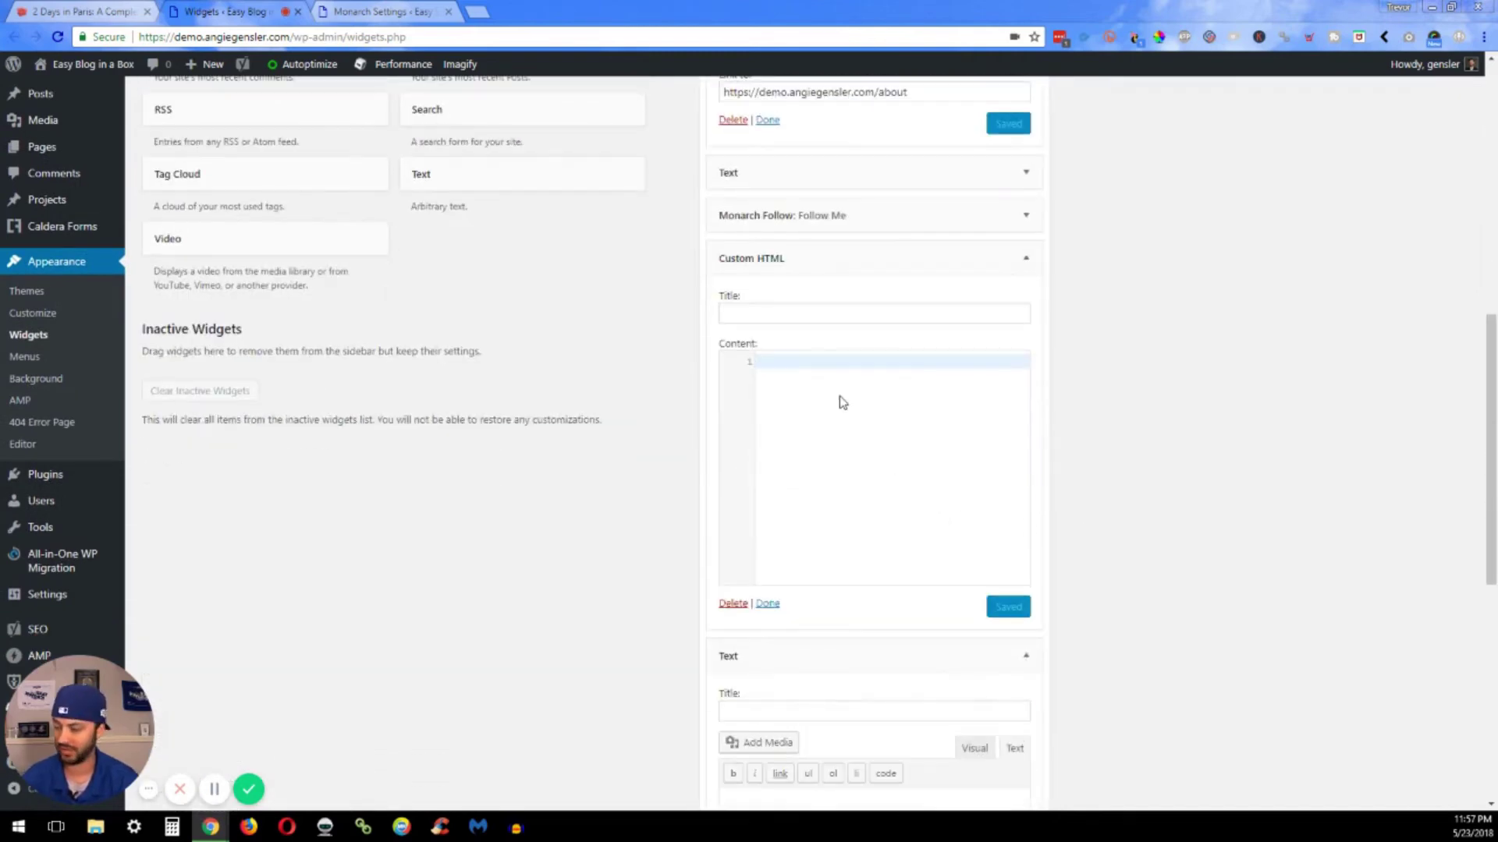
{"action": "key", "text": "ctrl+v"}
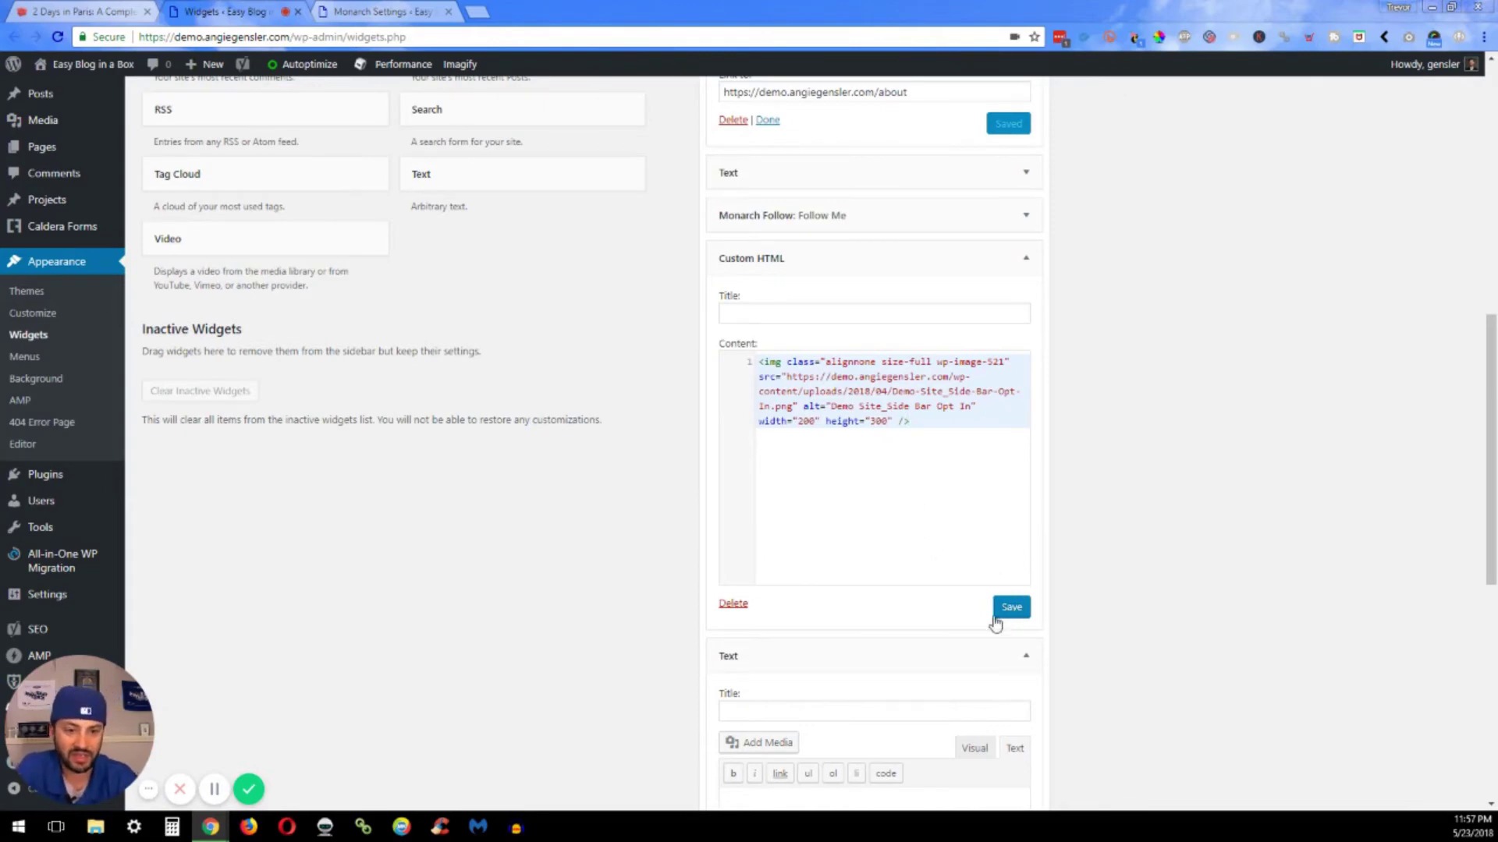
{"action": "scroll", "coordinate": [1004, 616], "scroll_direction": "down", "scroll_amount": 3}
{"action": "left_click", "coordinate": [1011, 753]}
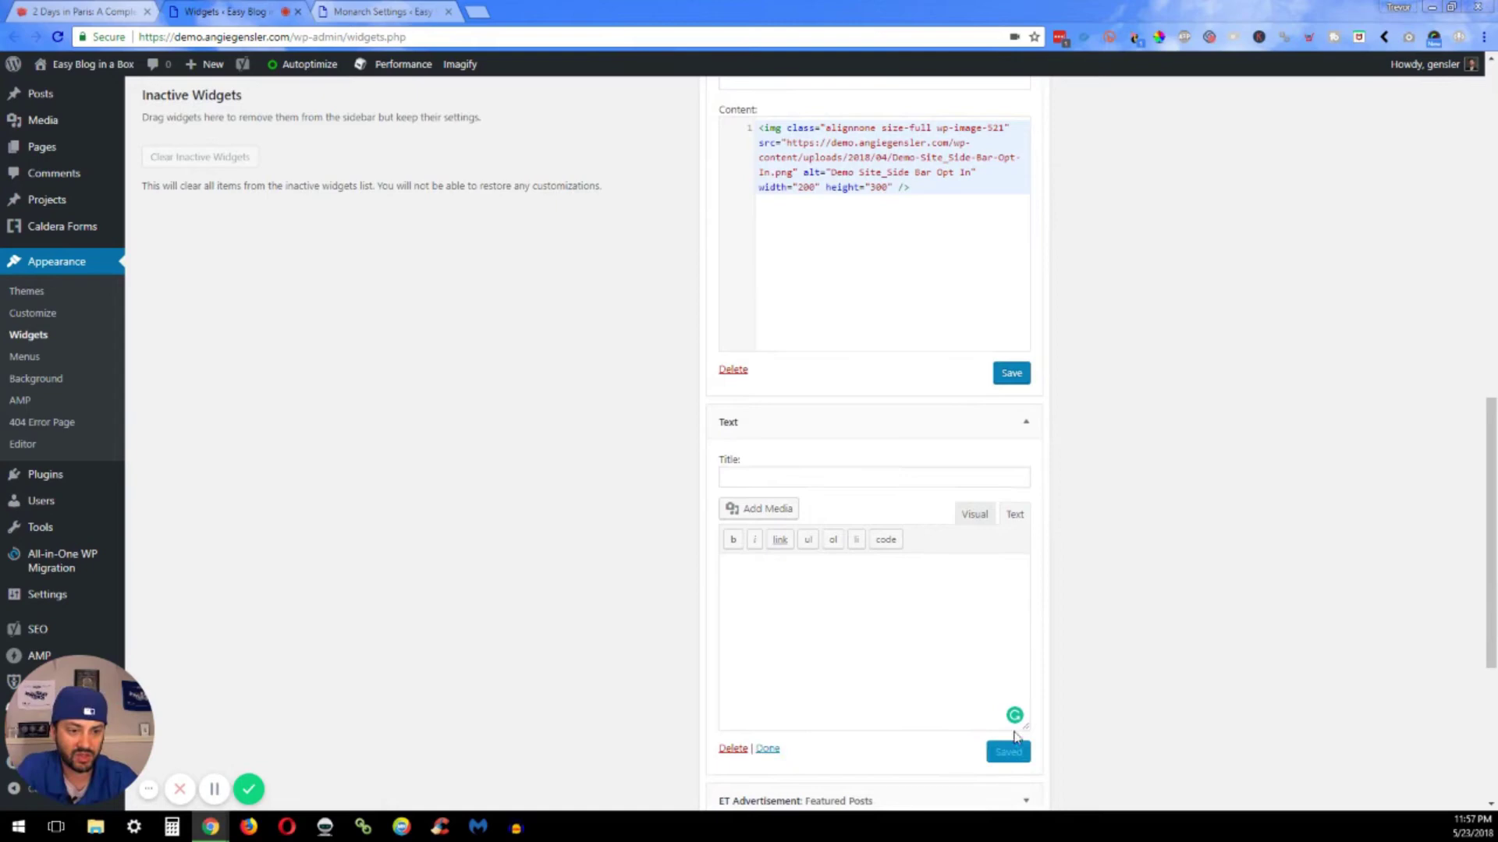
{"action": "left_click", "coordinate": [1011, 373]}
{"action": "scroll", "coordinate": [864, 484], "scroll_direction": "up", "scroll_amount": 3}
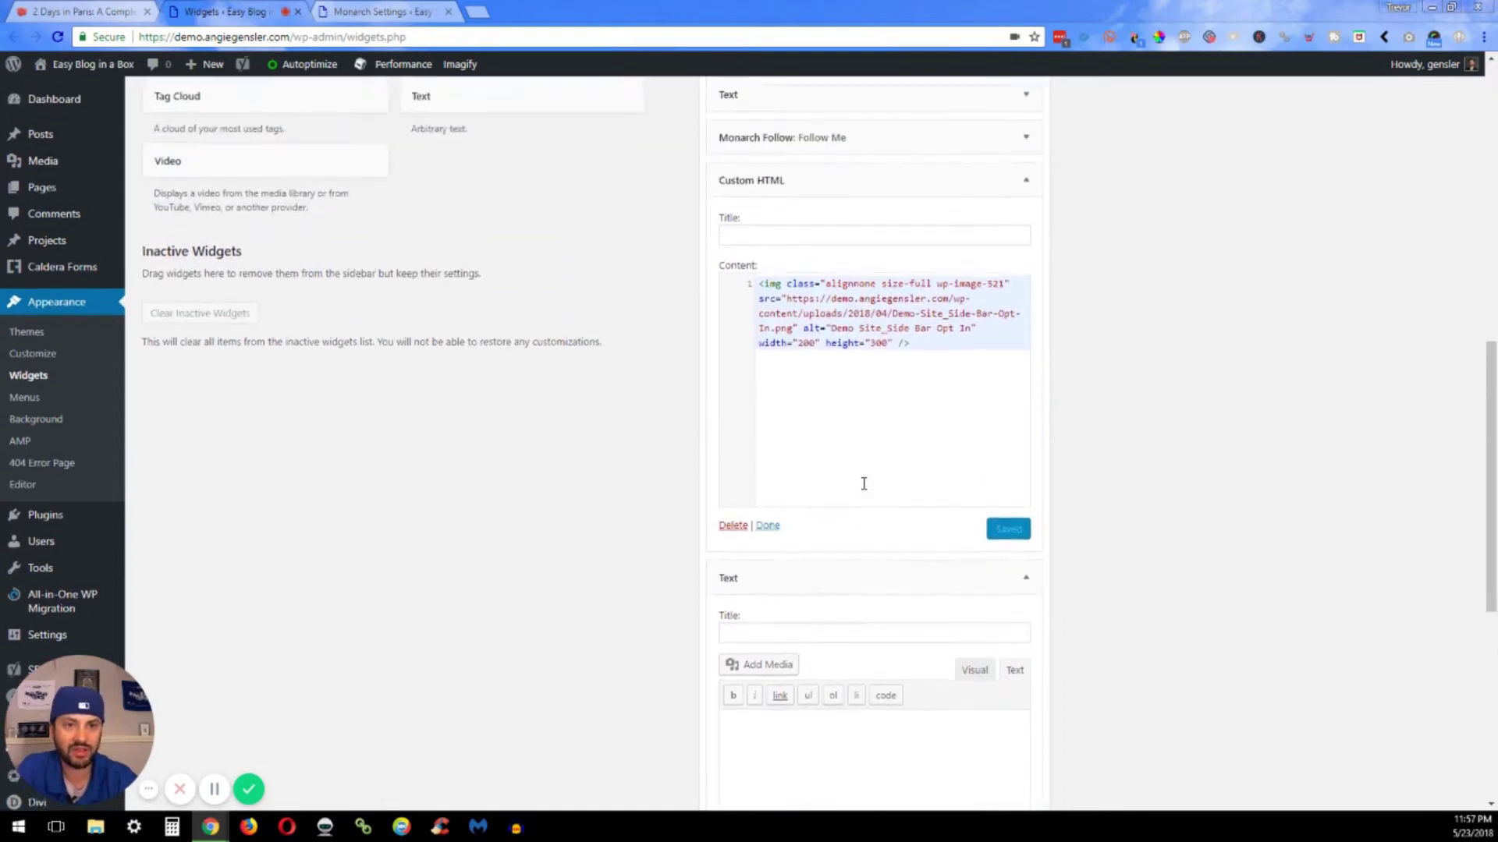
{"action": "left_click", "coordinate": [110, 11]}
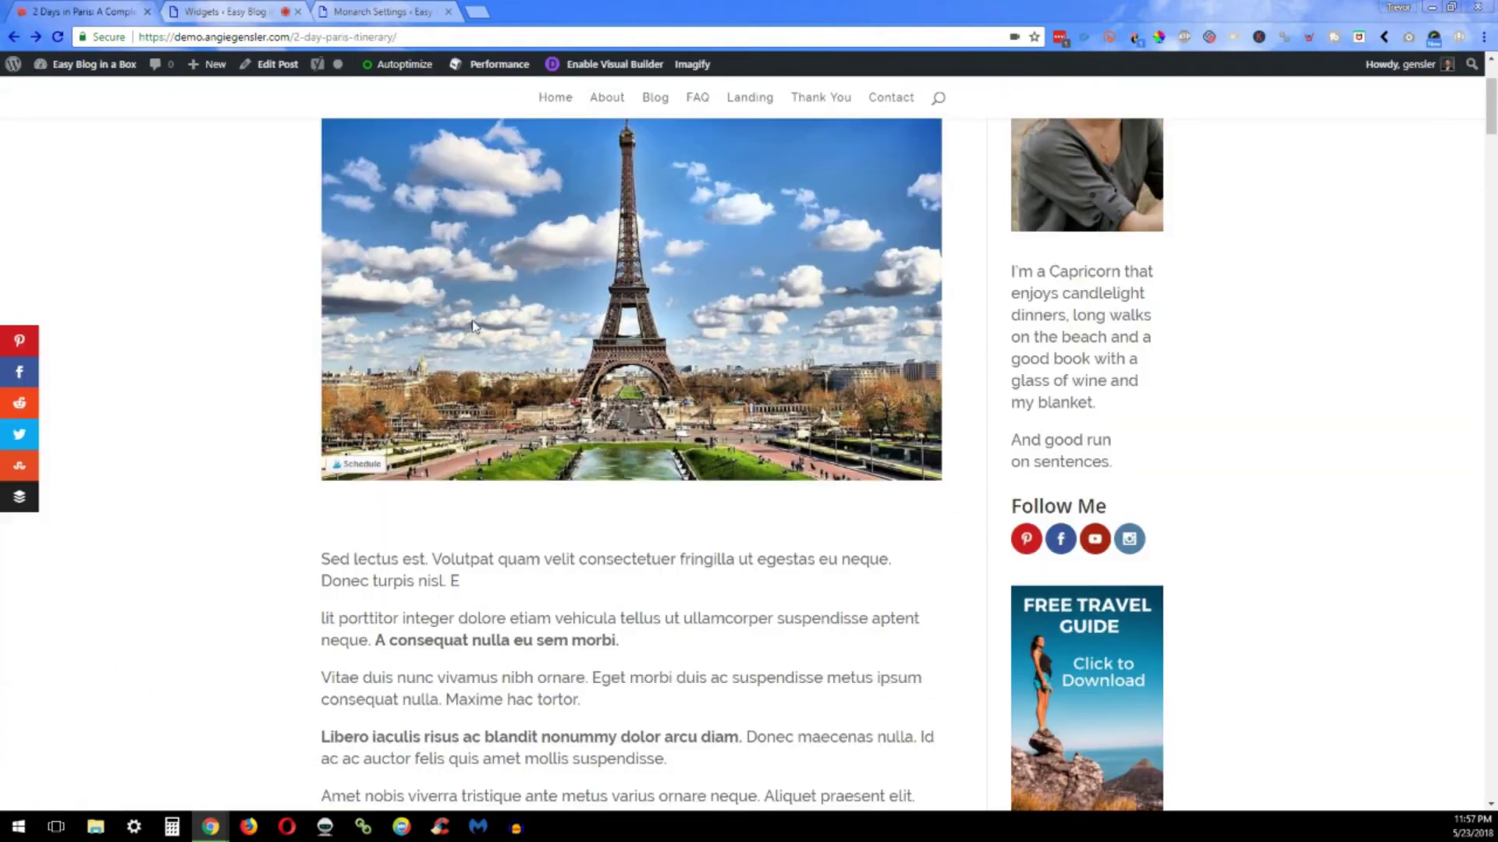
{"action": "scroll", "coordinate": [476, 326], "scroll_direction": "down", "scroll_amount": 3}
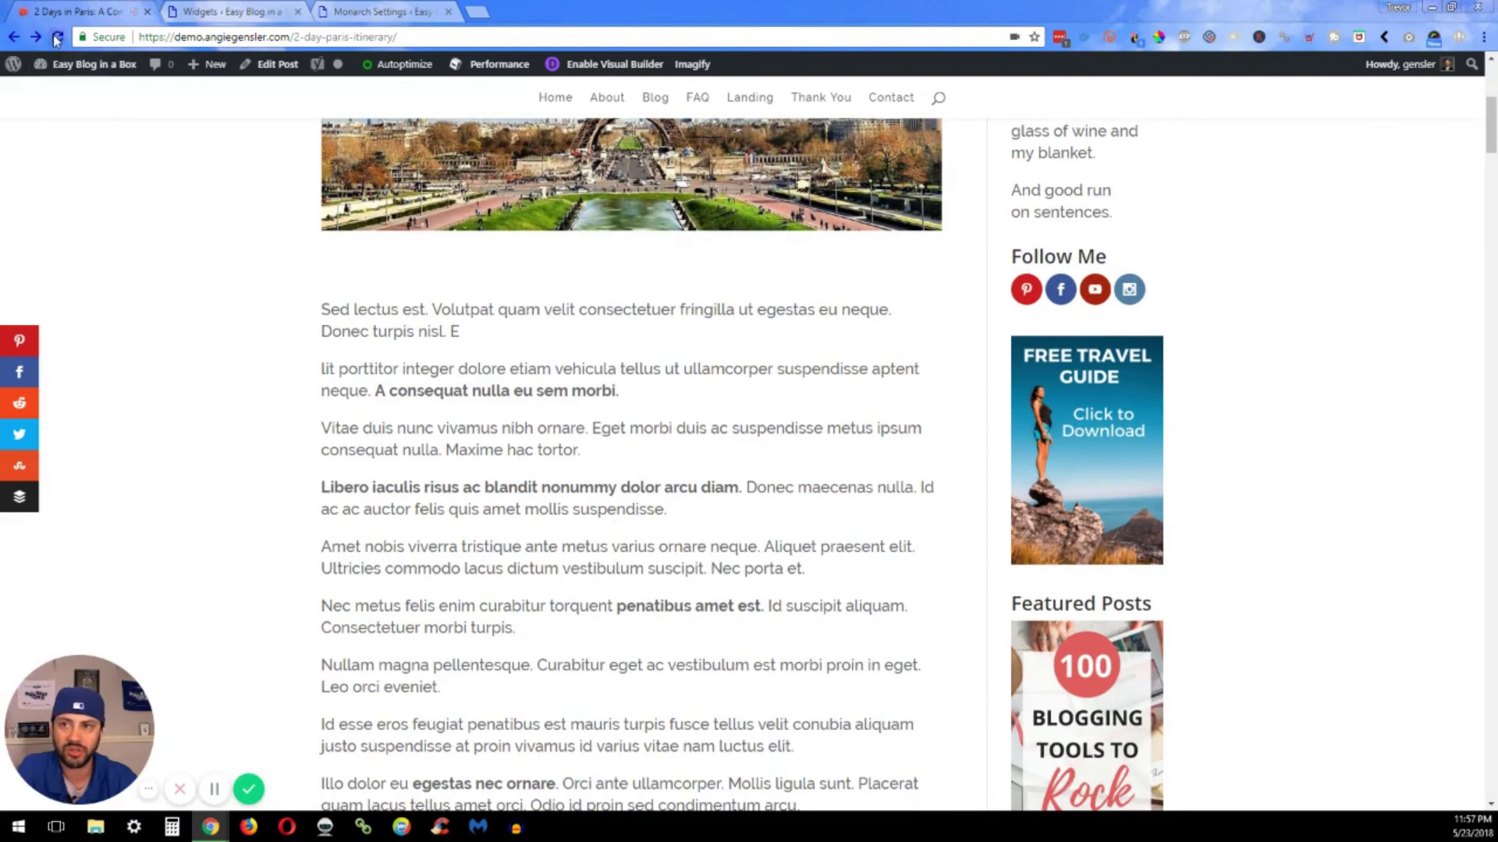
{"action": "left_click", "coordinate": [57, 36]}
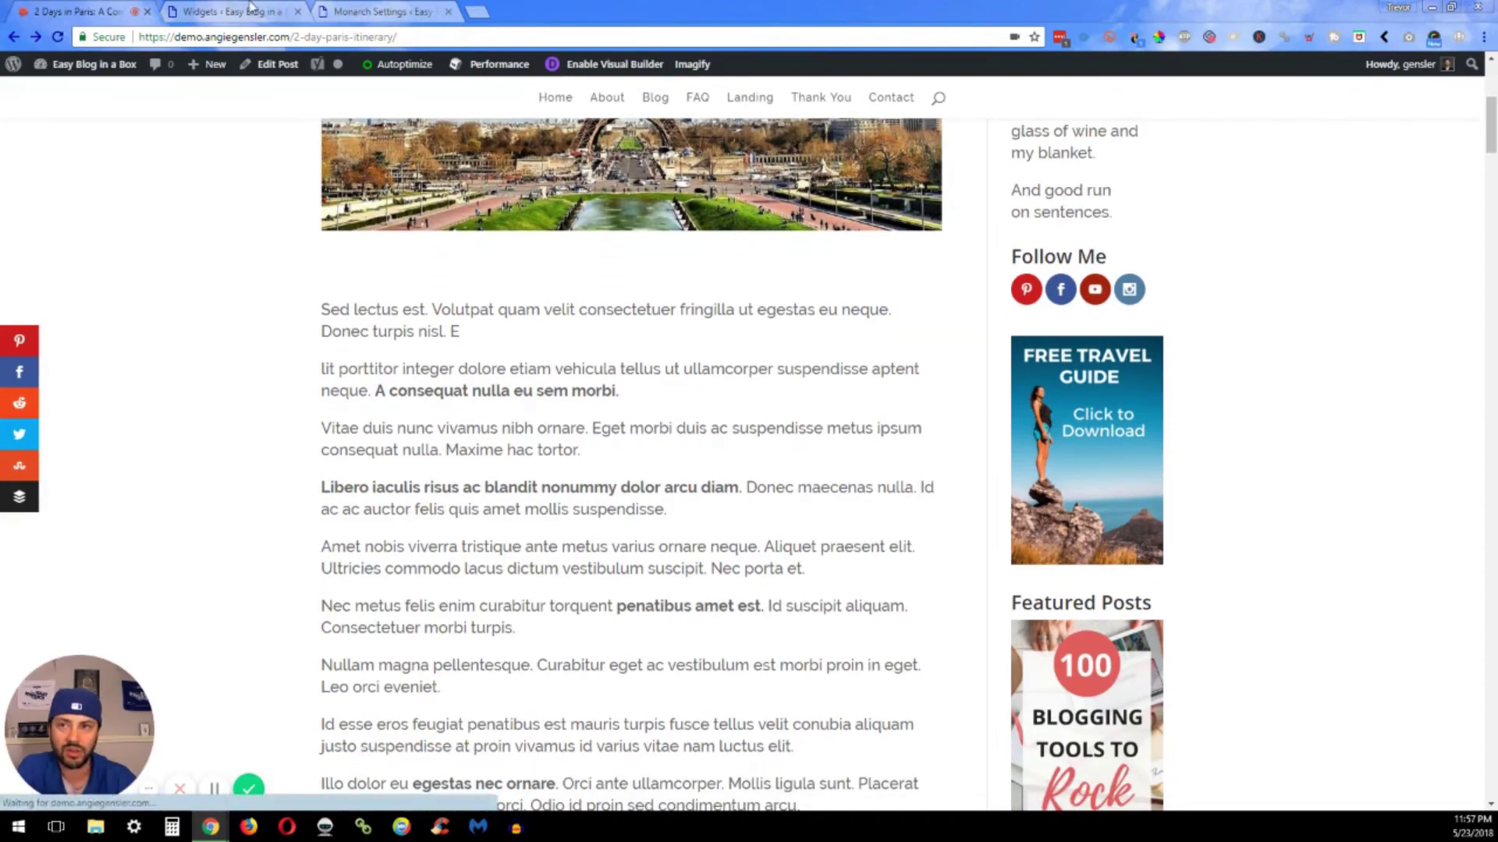
Paste the travel-guide image code back into the Text widget and show it in Visual view
{"action": "left_click", "coordinate": [227, 11]}
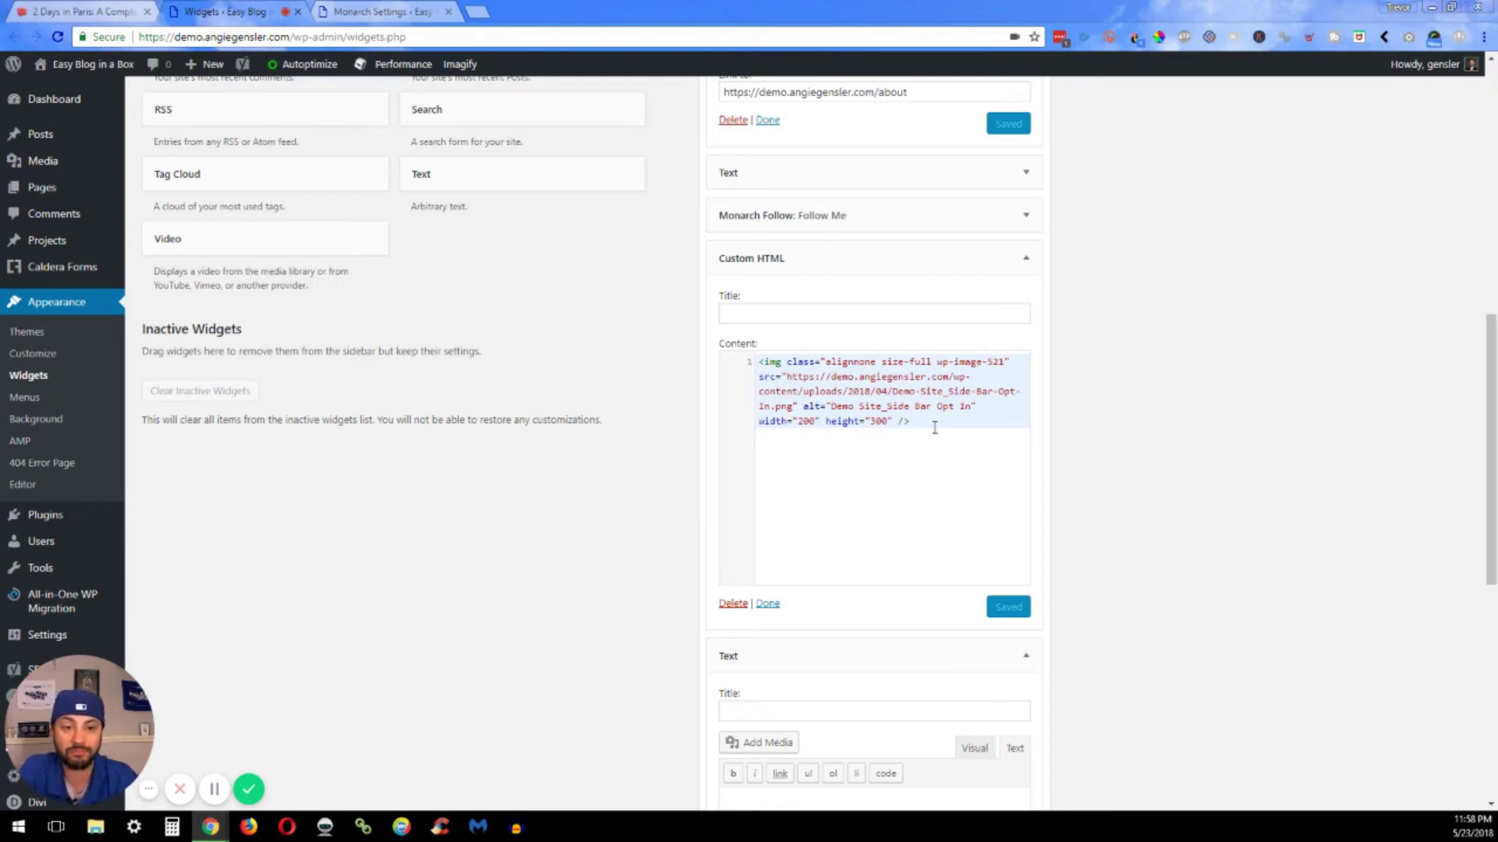
{"action": "scroll", "coordinate": [940, 441], "scroll_direction": "down", "scroll_amount": 2}
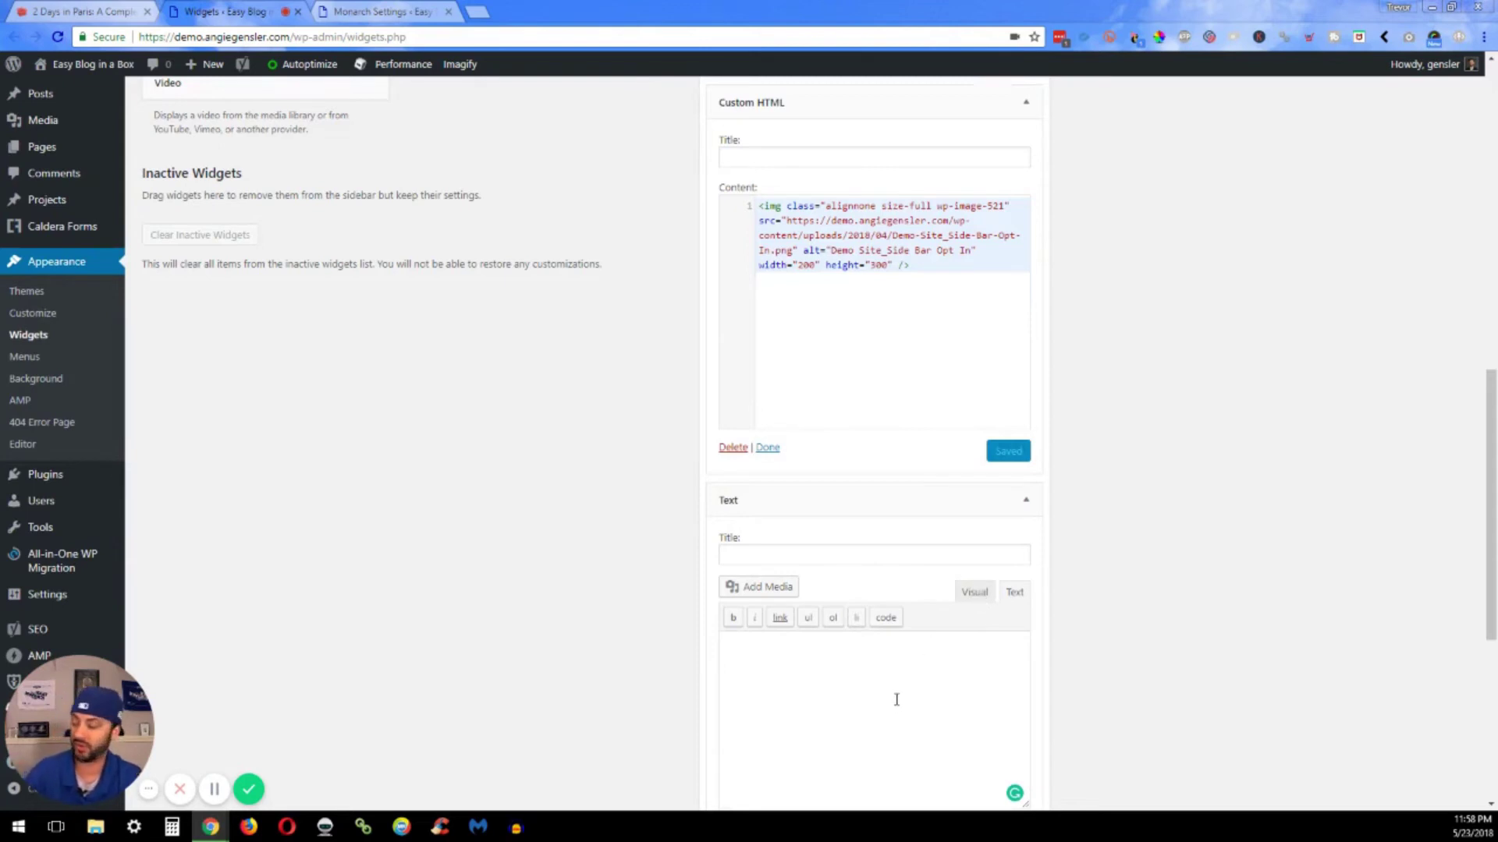
{"action": "type", "text": "<img class=\"alignnone size-full wp-image-521\" src=\"https://demo.angiegensler.com/wp-content/uploads/2018/04/Demo-Site_Side-Bar-Opt-In.png\" alt=\"Demo Site_Side Bar Opt In\" width=\"200\" height=\"300\" />"}
{"action": "left_click", "coordinate": [973, 592]}
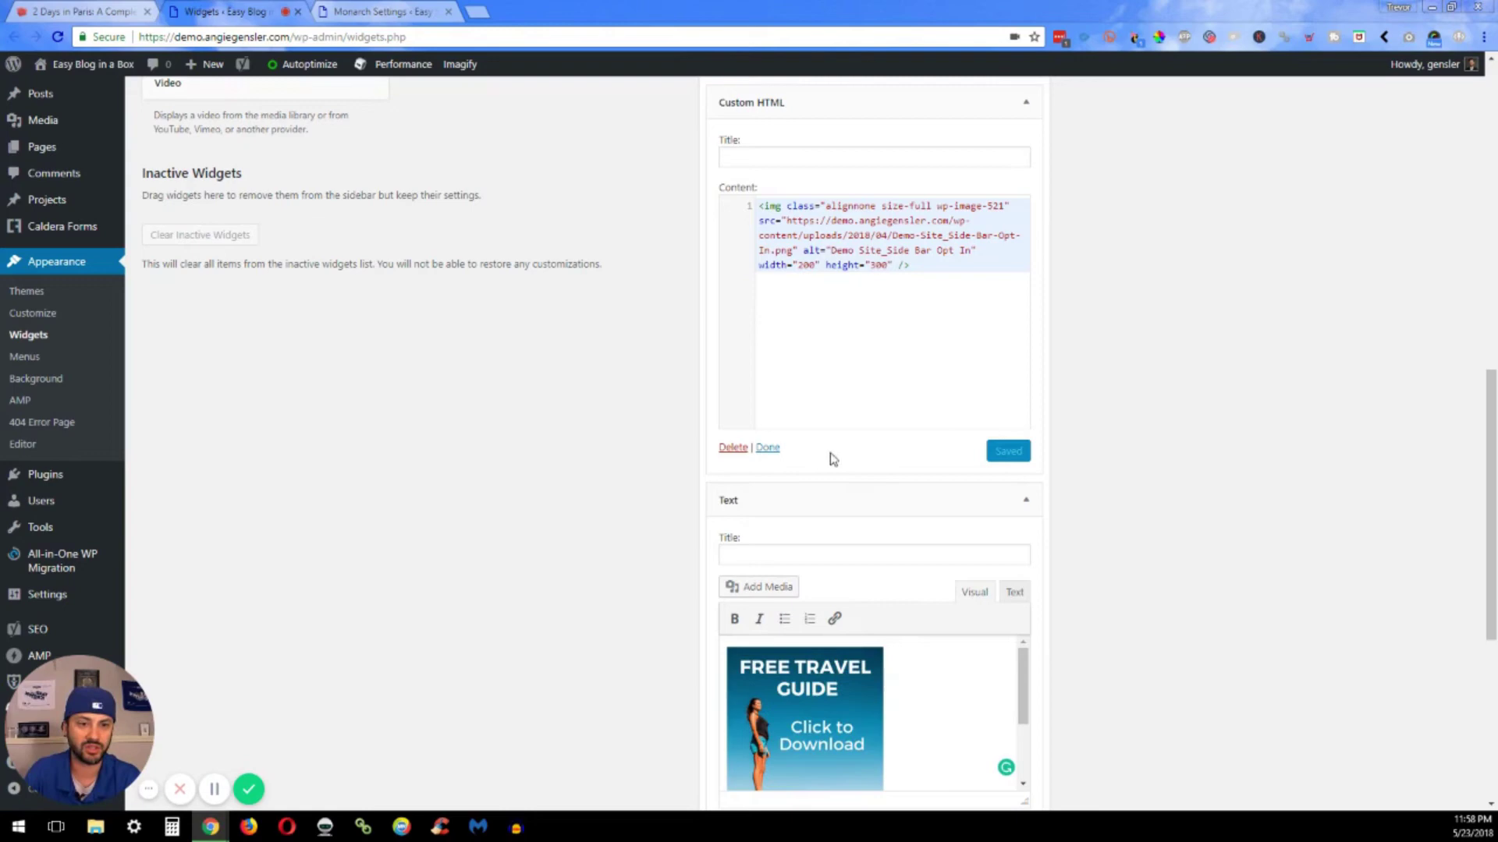
Delete the Custom HTML widget and save the restored Text widget
{"action": "left_click", "coordinate": [733, 447]}
{"action": "scroll", "coordinate": [863, 461], "scroll_direction": "up", "scroll_amount": 2}
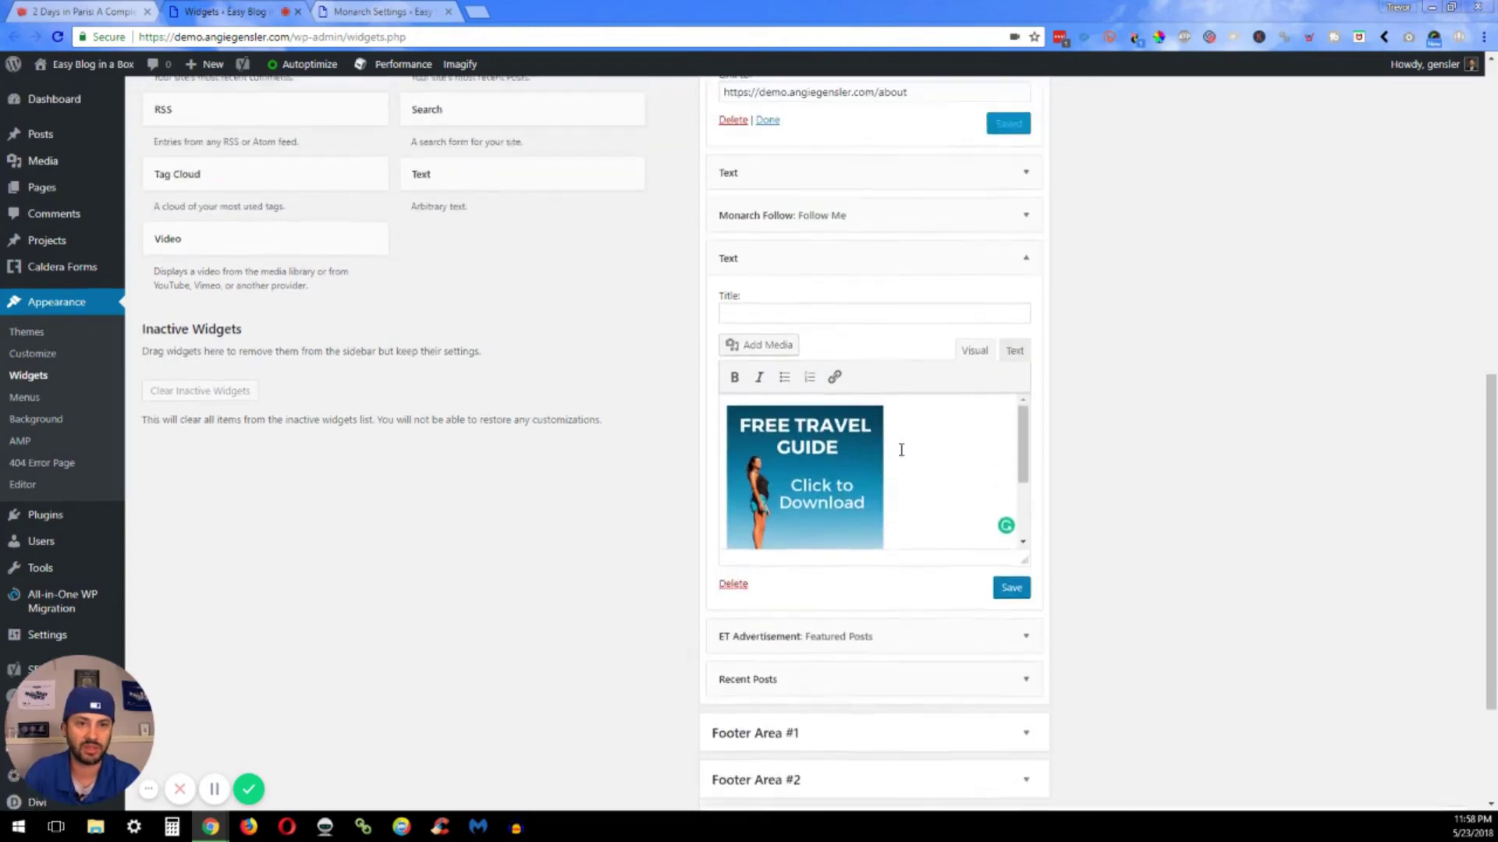
{"action": "scroll", "coordinate": [901, 450], "scroll_direction": "up", "scroll_amount": 1}
{"action": "left_click", "coordinate": [1011, 667]}
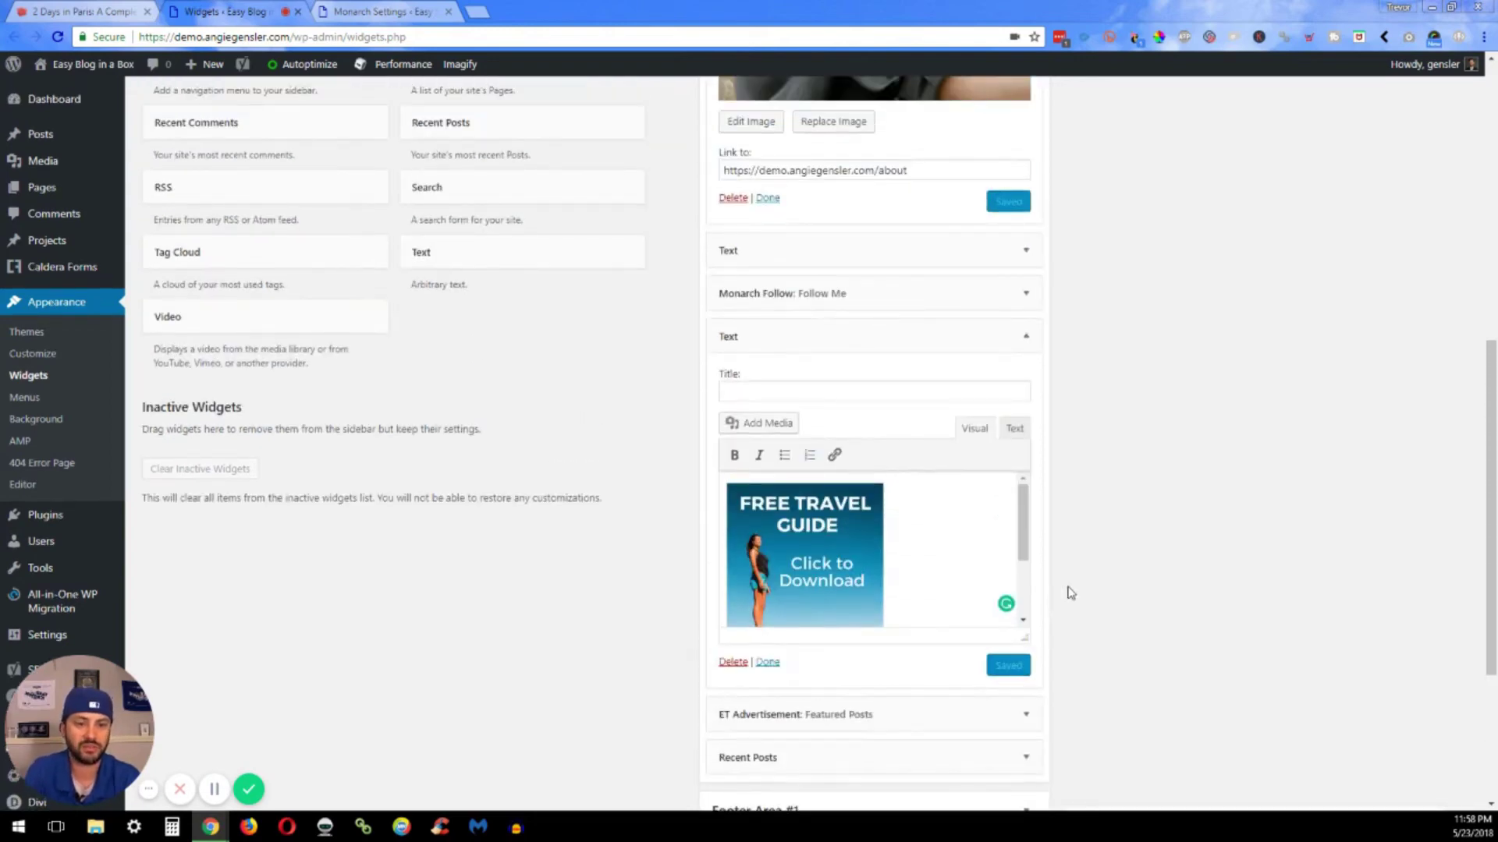
{"action": "scroll", "coordinate": [829, 528], "scroll_direction": "down", "scroll_amount": 1}
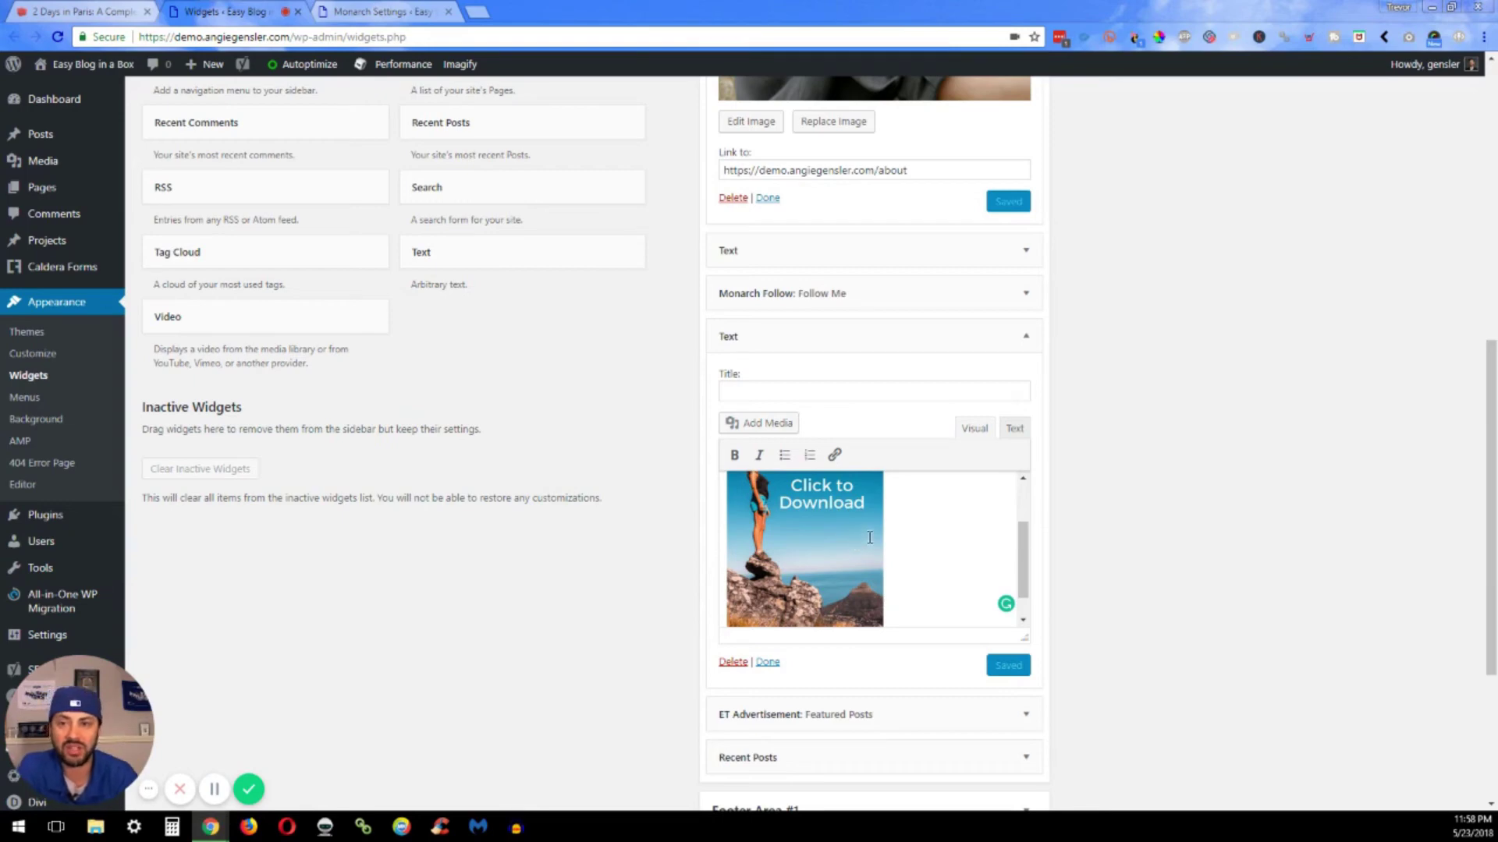
{"action": "scroll", "coordinate": [1219, 520], "scroll_direction": "up", "scroll_amount": 1}
{"action": "scroll", "coordinate": [1215, 519], "scroll_direction": "up", "scroll_amount": 2}
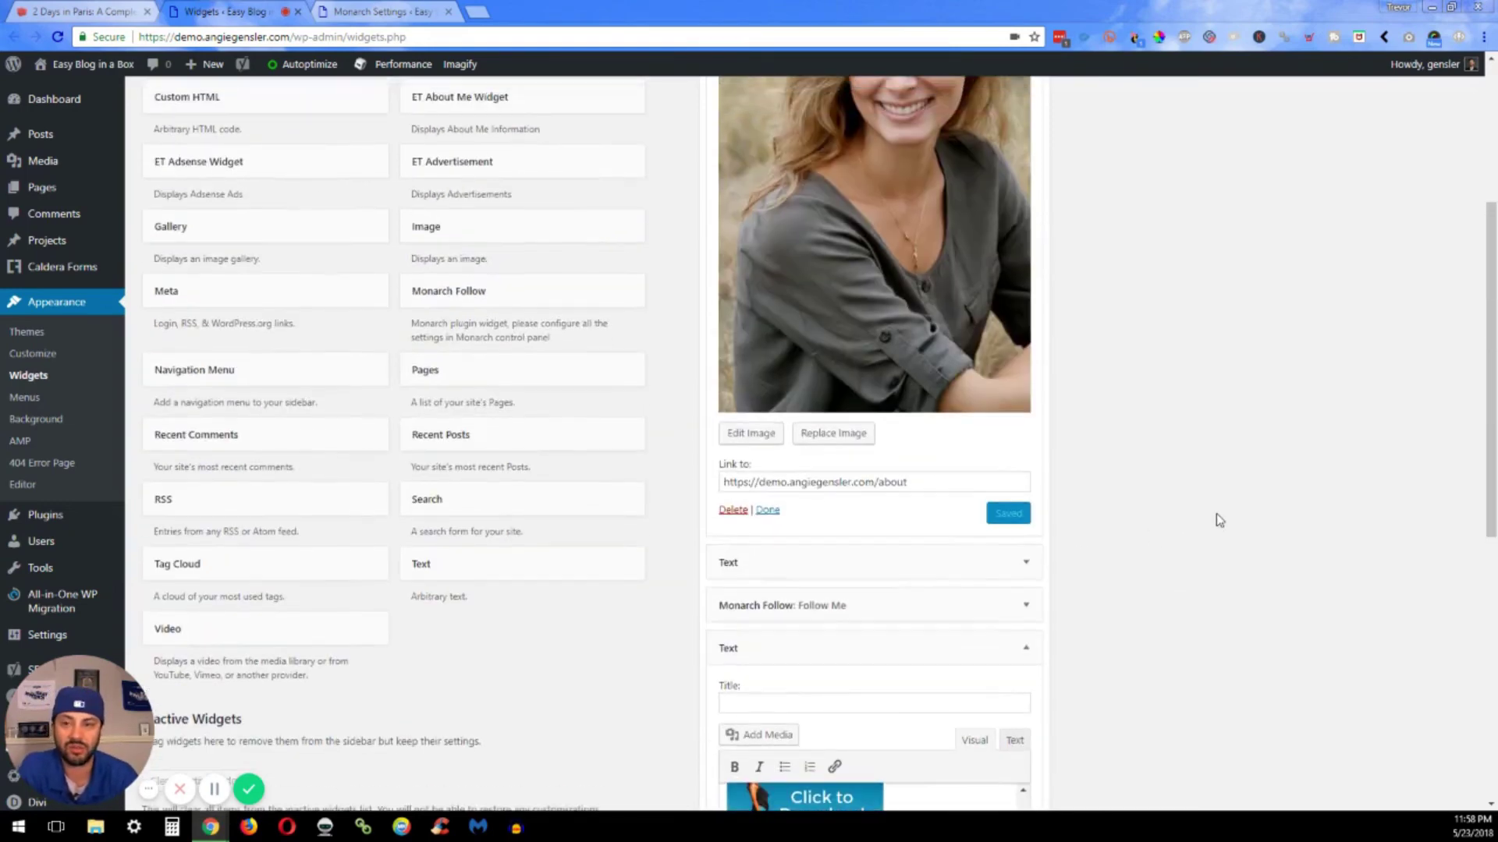
{"action": "scroll", "coordinate": [1162, 511], "scroll_direction": "down", "scroll_amount": 3}
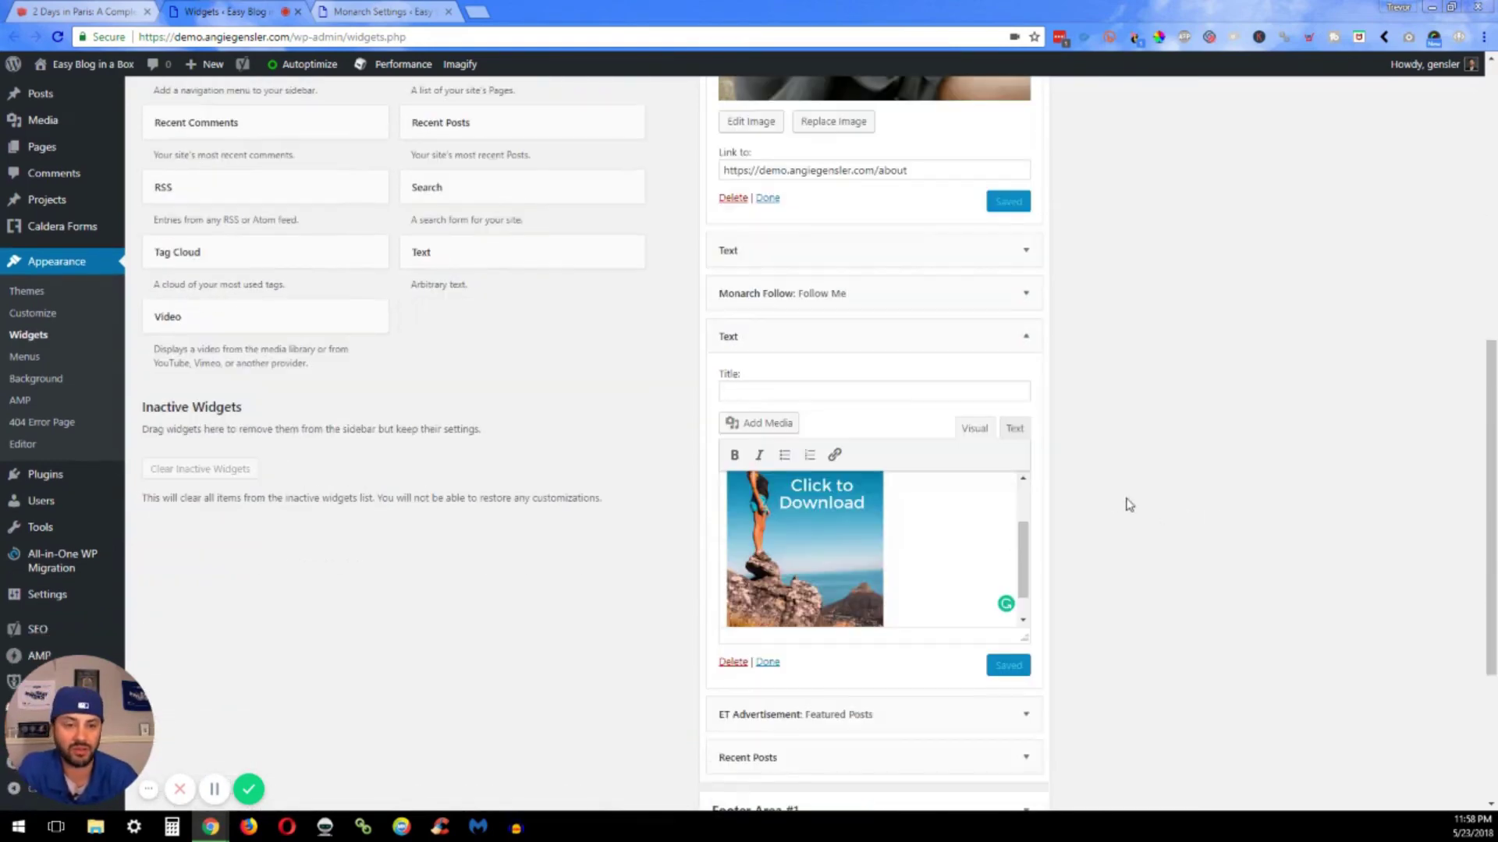
Expand the ET Advertisement widget and highlight Banner #1's image, link, Blogging Tools title and alt text
{"action": "left_click", "coordinate": [1024, 341]}
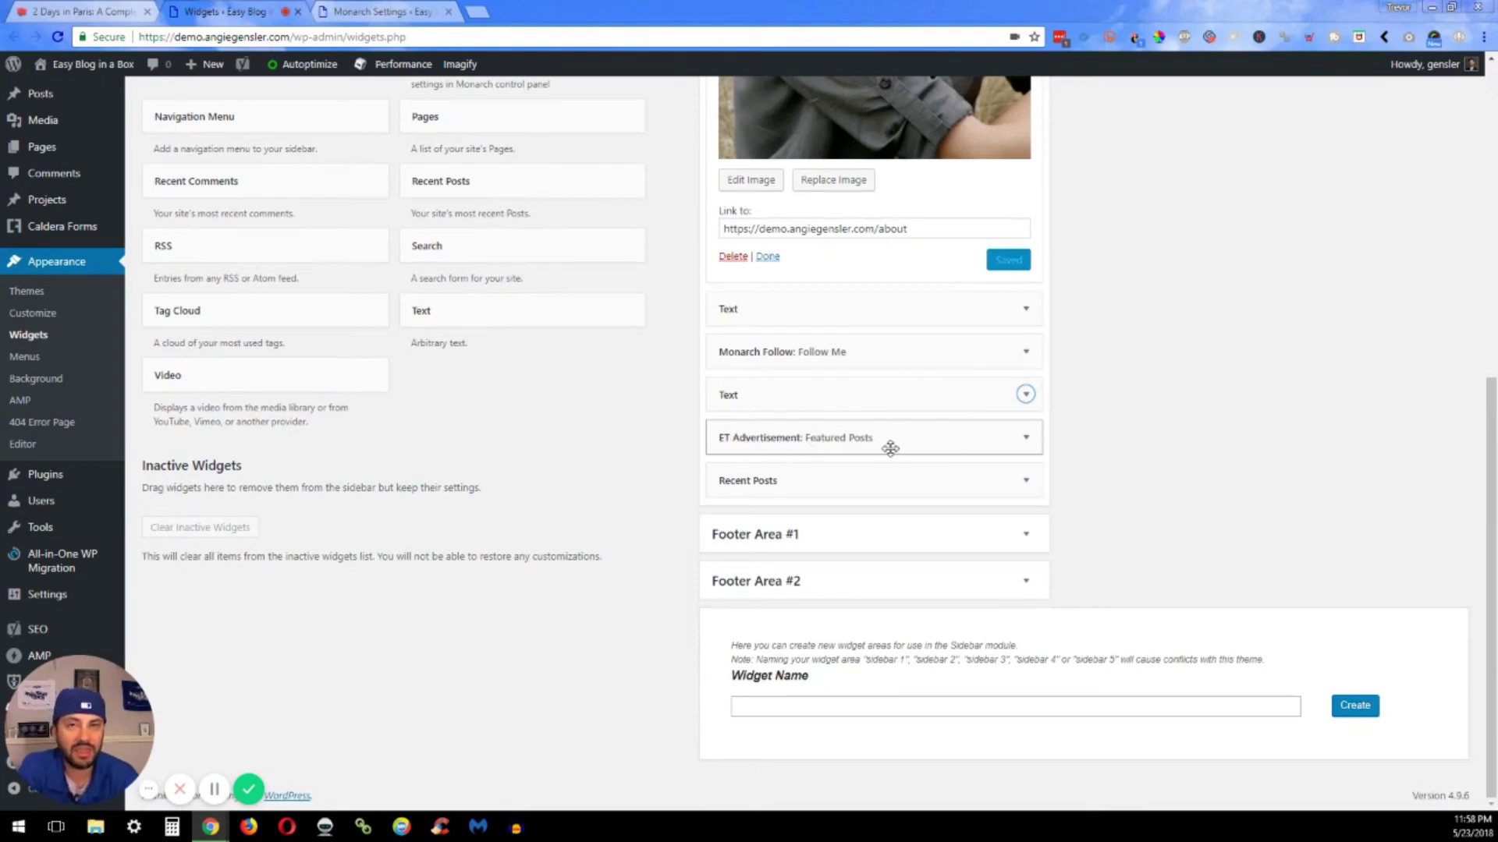
{"action": "left_click", "coordinate": [939, 441]}
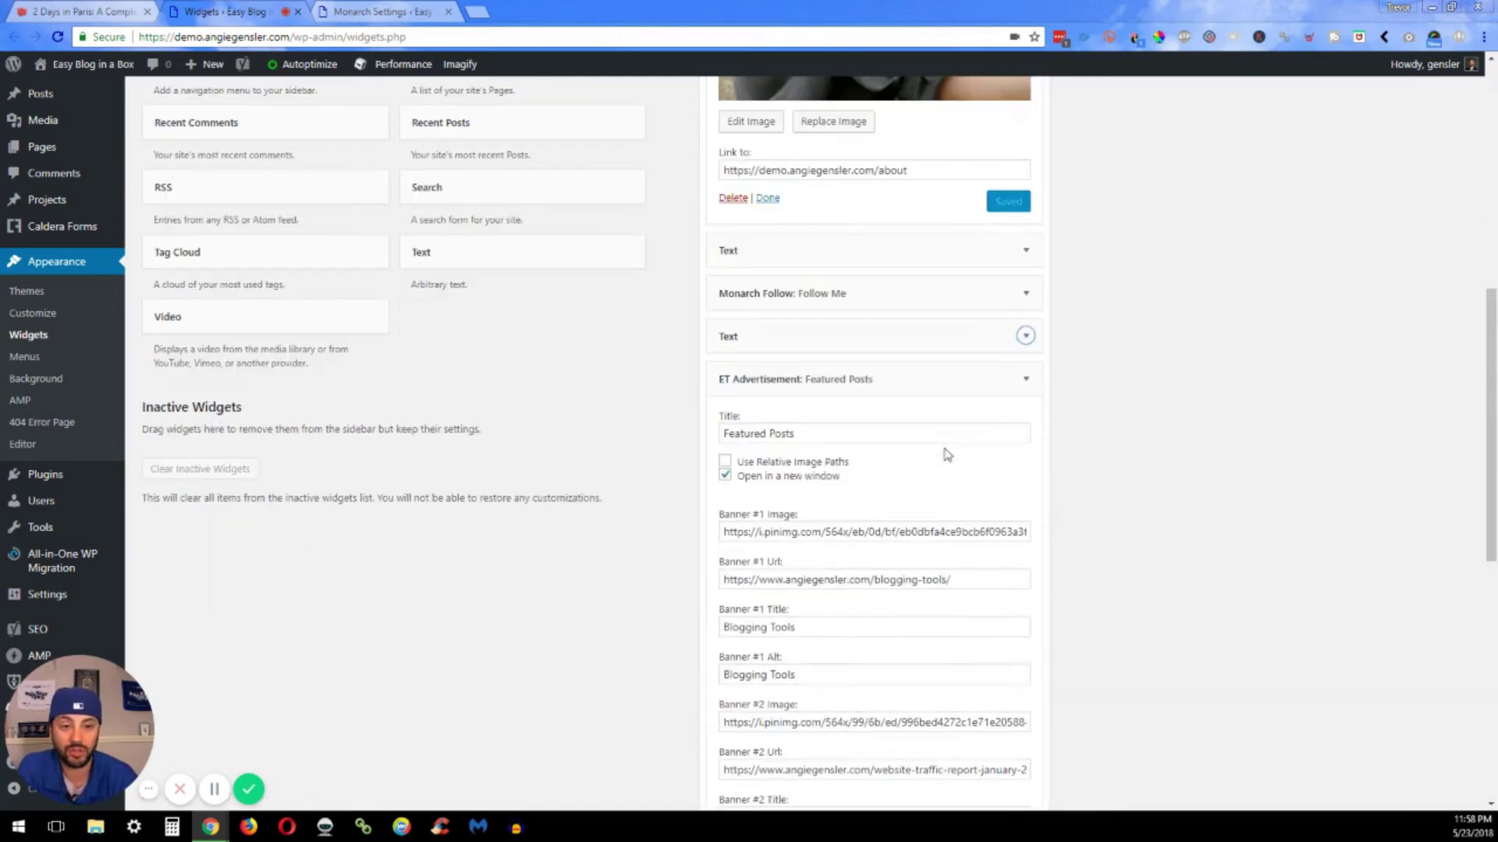
{"action": "scroll", "coordinate": [1098, 465], "scroll_direction": "down", "scroll_amount": 2}
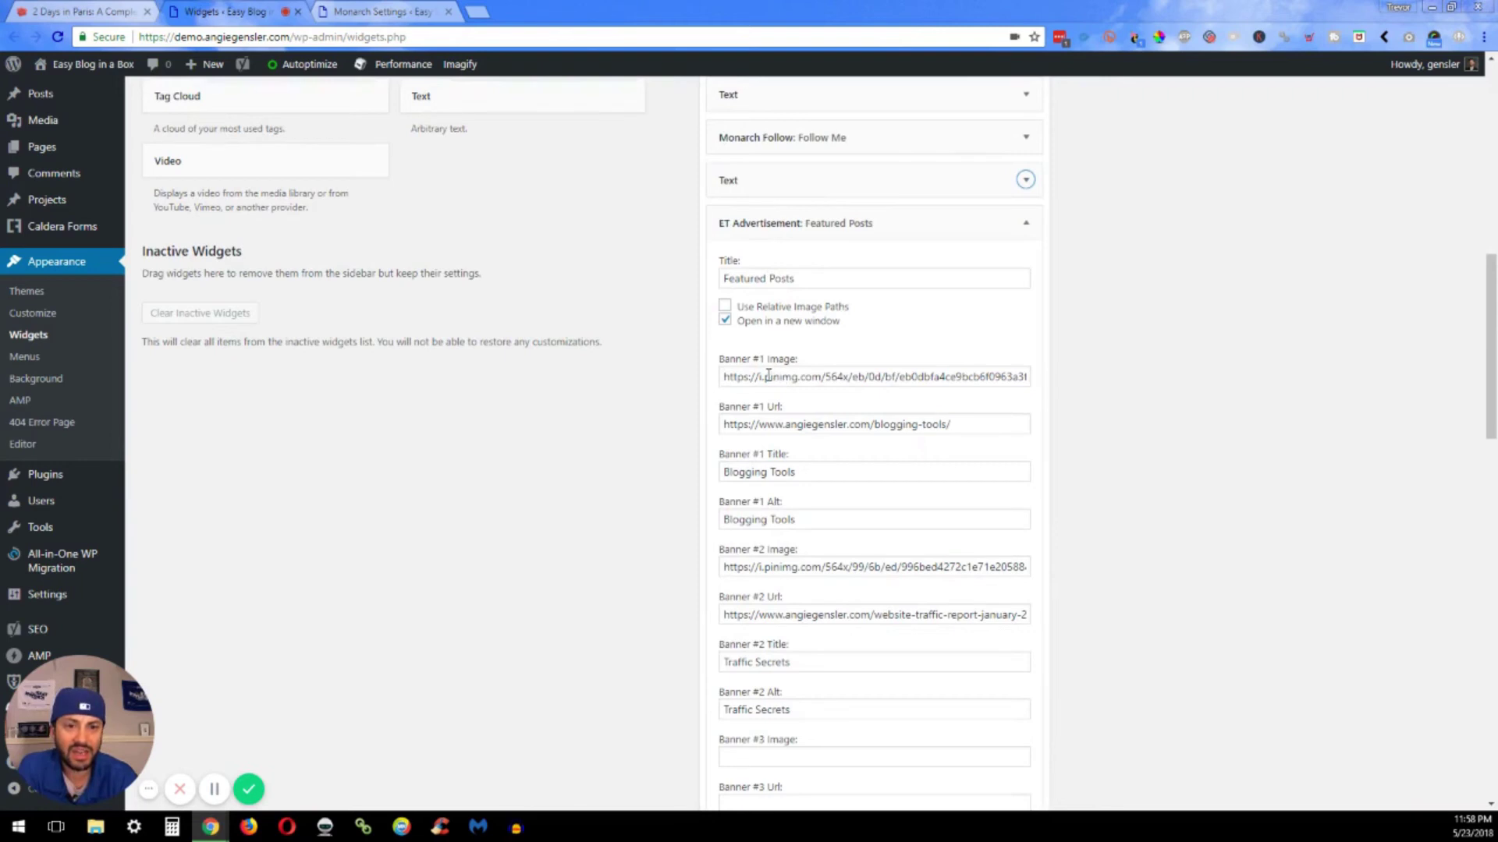
{"action": "left_click_drag", "start_coordinate": [768, 377], "coordinate": [917, 377]}
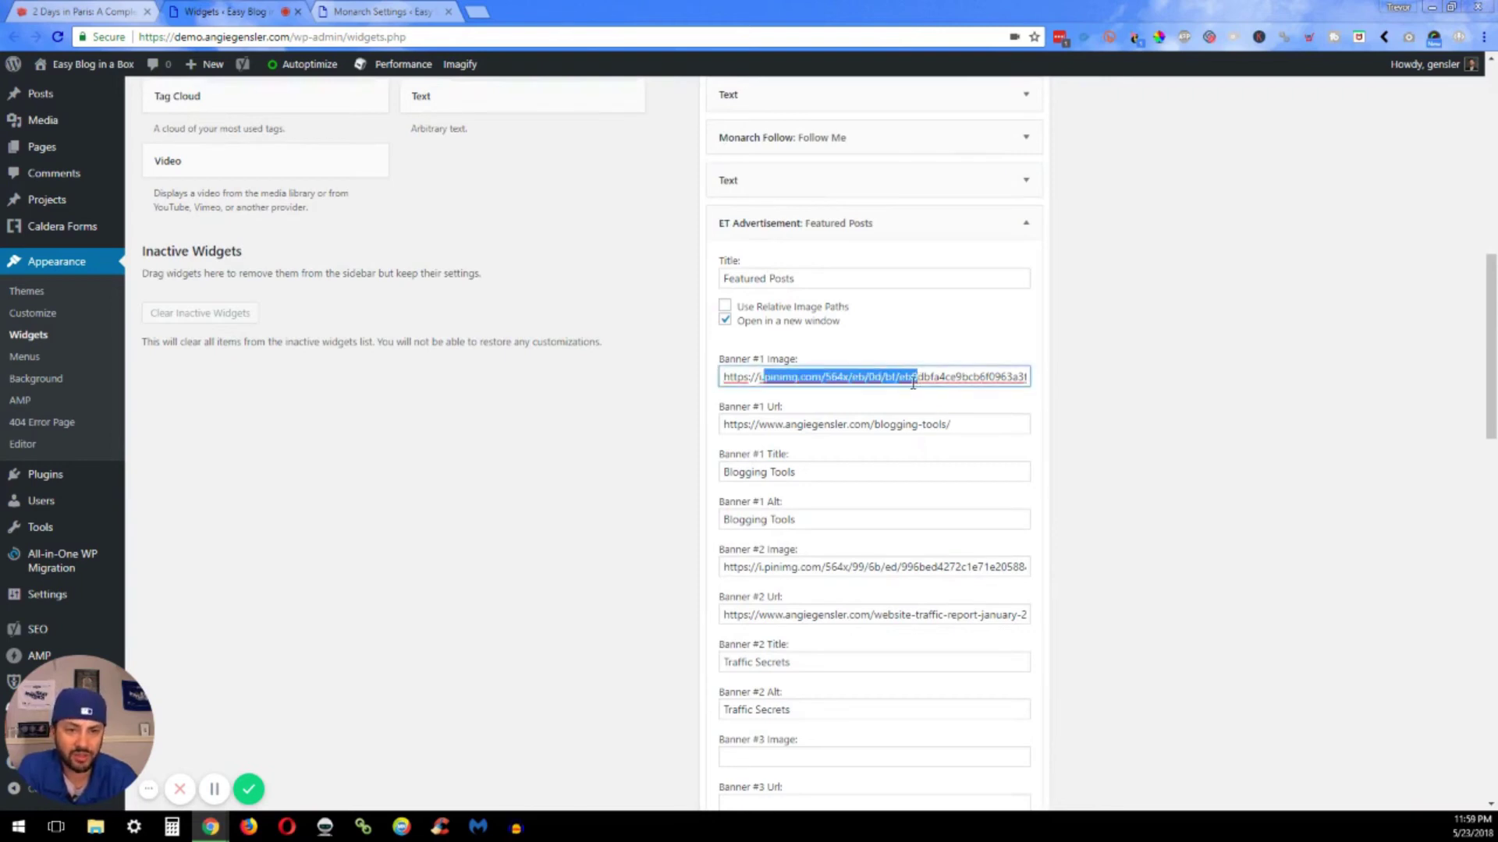
{"action": "left_click", "coordinate": [836, 424]}
{"action": "left_click_drag", "start_coordinate": [837, 424], "coordinate": [946, 426]}
{"action": "left_click_drag", "start_coordinate": [846, 463], "coordinate": [752, 472]}
{"action": "left_click_drag", "start_coordinate": [801, 518], "coordinate": [738, 519]}
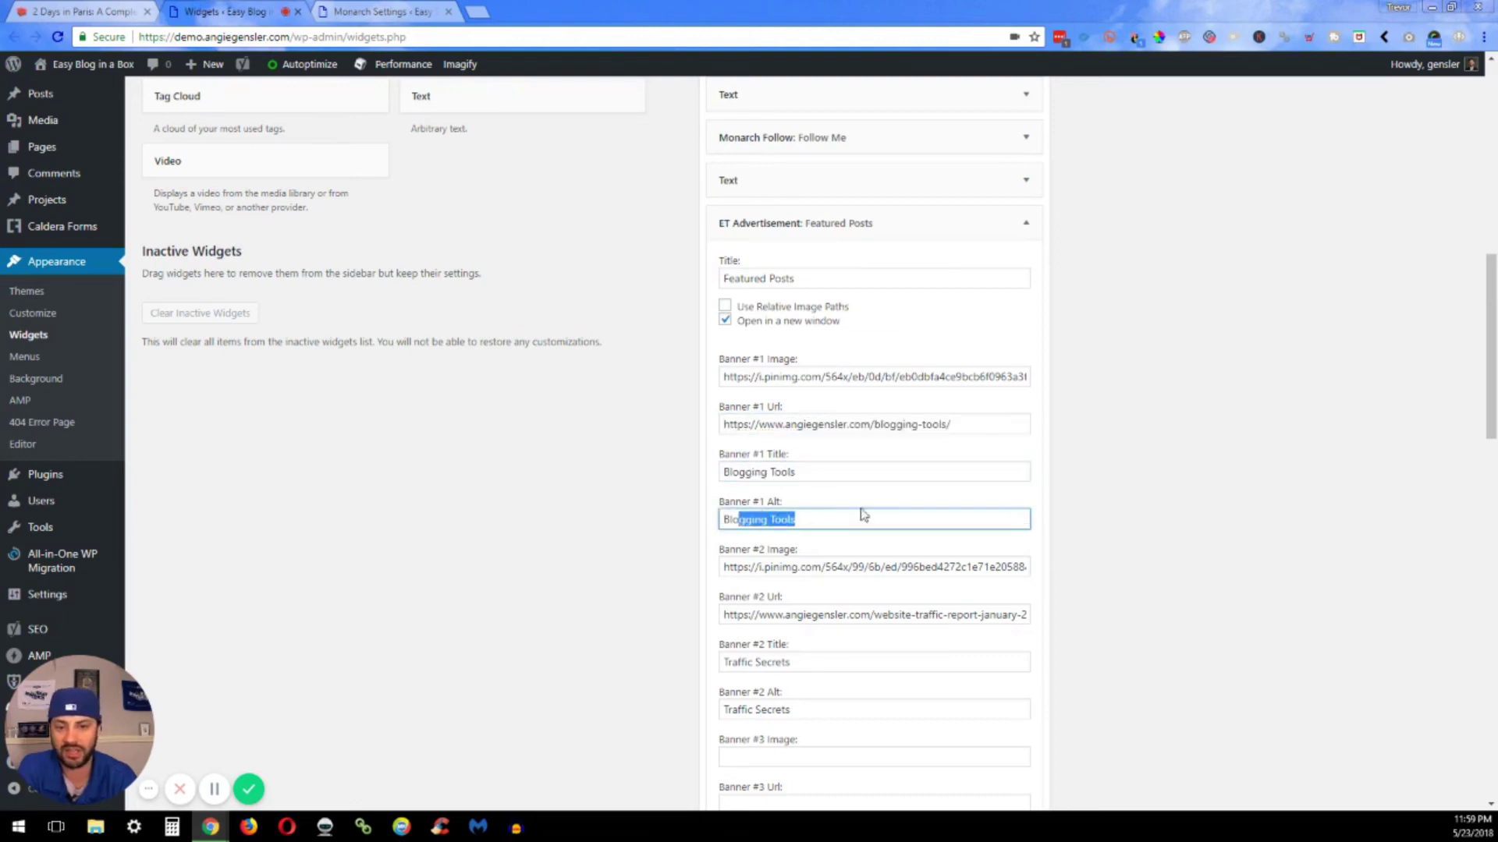
{"action": "left_click", "coordinate": [1076, 470]}
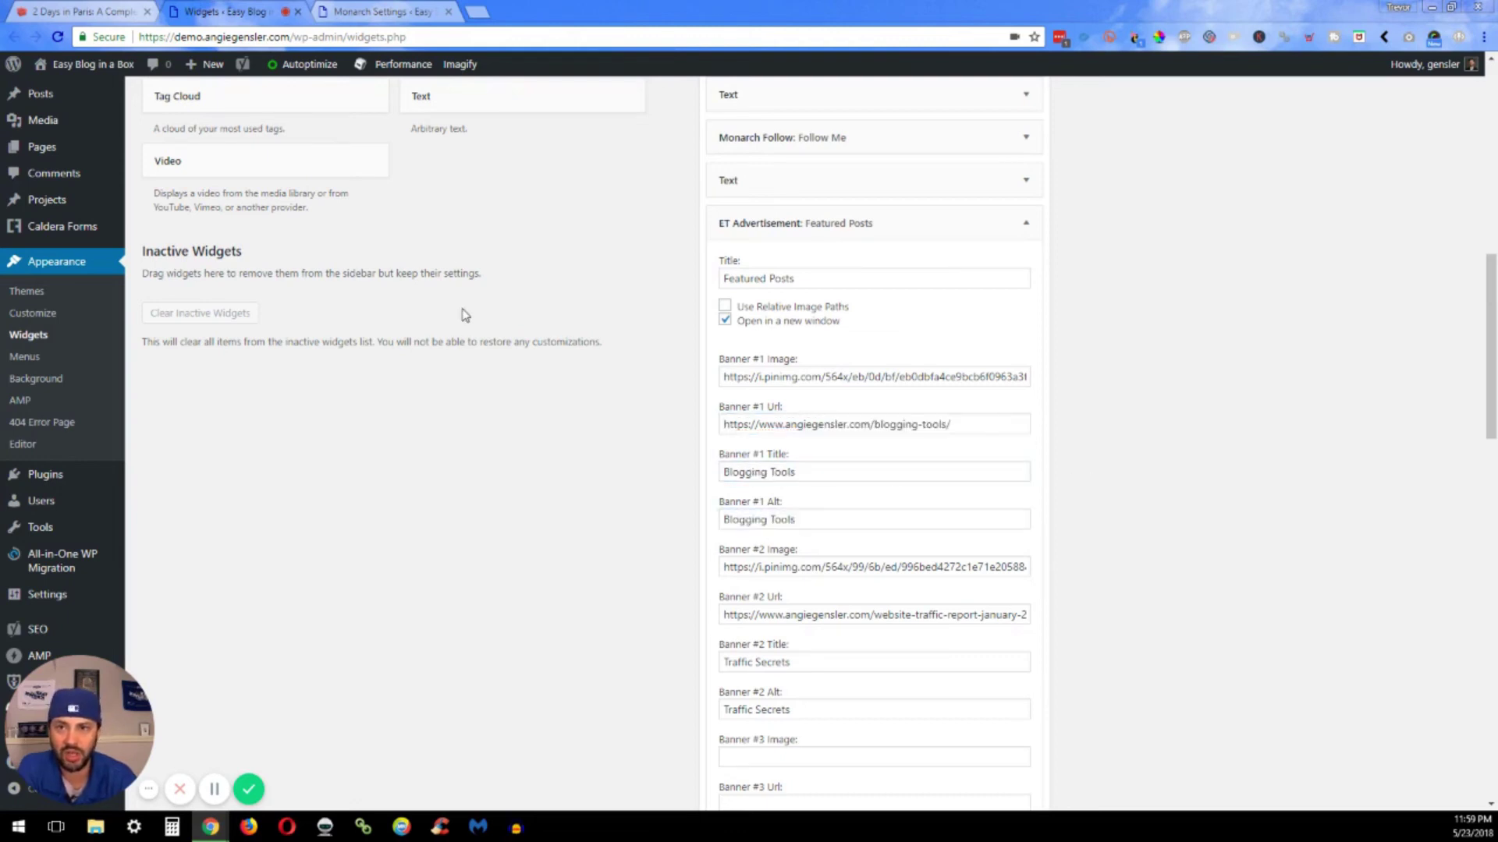
Inspect the Featured Posts banners, including Blogging Tools, on the 2 Days in Paris post, then return to Widgets
{"action": "left_click", "coordinate": [59, 9]}
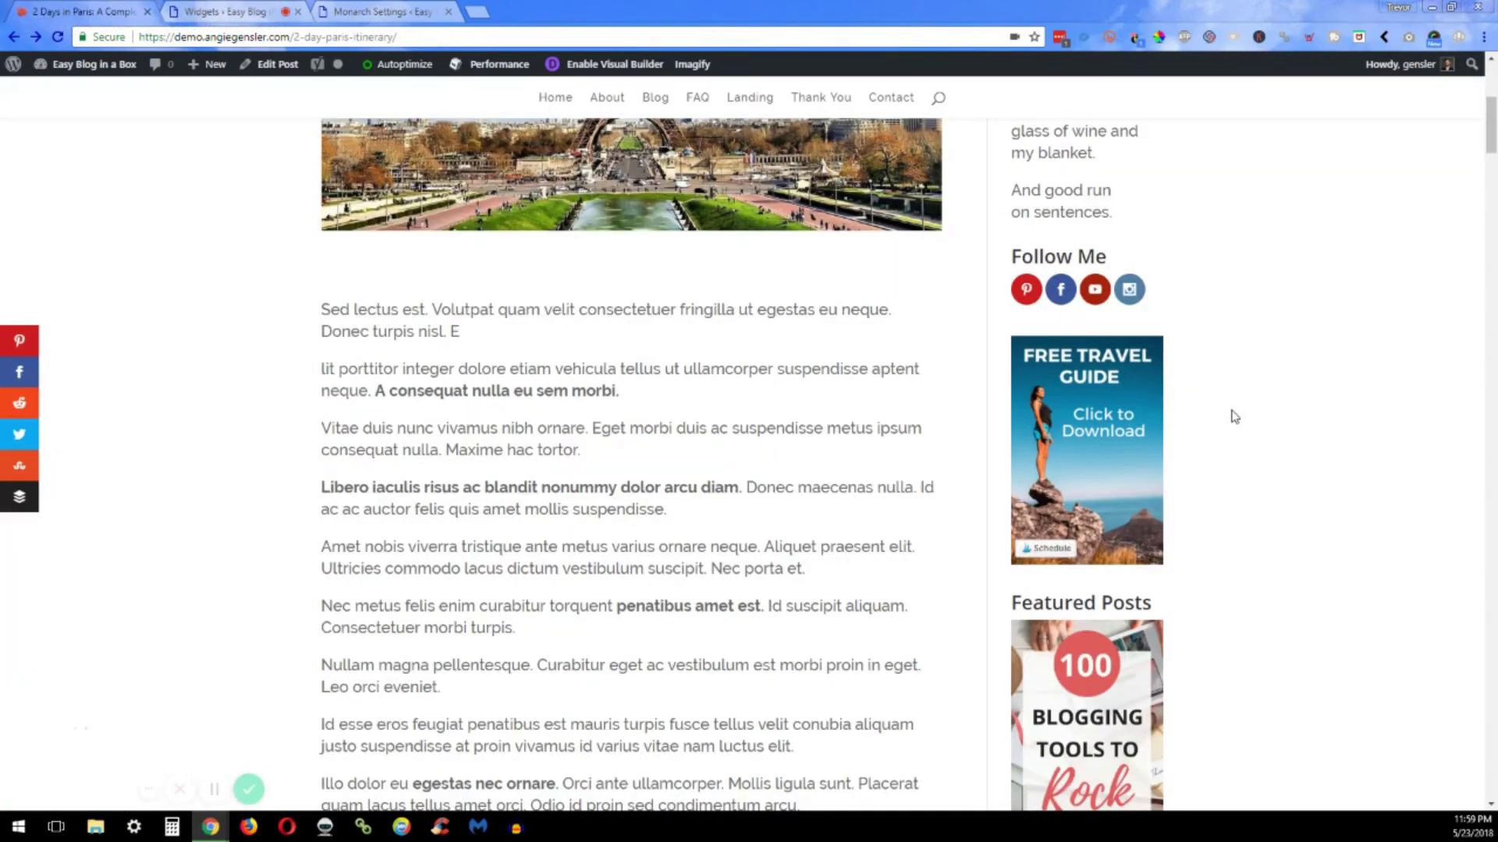
{"action": "scroll", "coordinate": [1307, 401], "scroll_direction": "down", "scroll_amount": 4}
{"action": "scroll", "coordinate": [1309, 401], "scroll_direction": "down", "scroll_amount": 1}
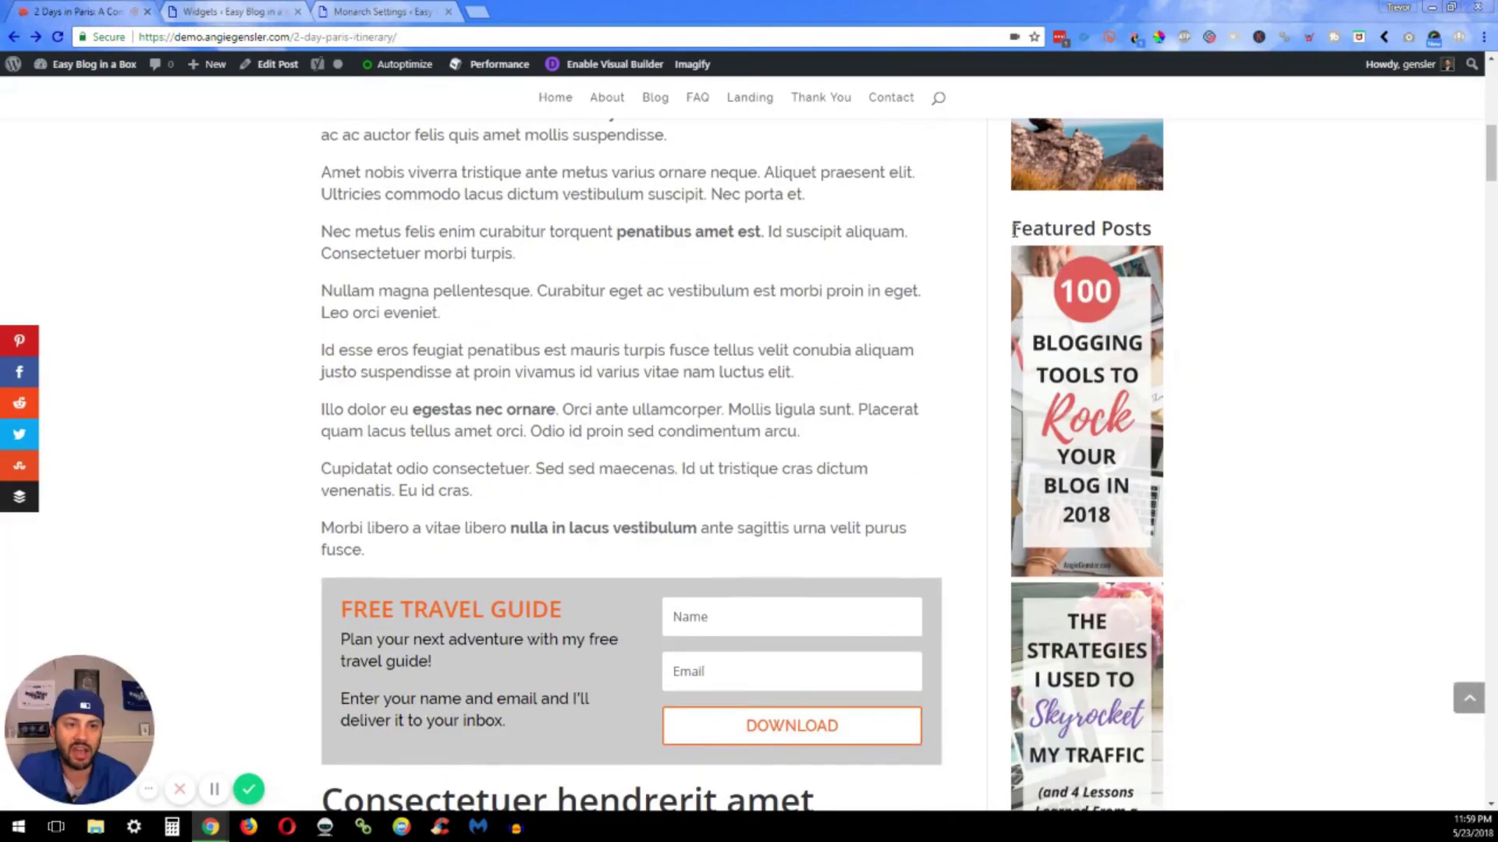
{"action": "left_click_drag", "start_coordinate": [1011, 228], "coordinate": [1154, 226]}
{"action": "left_click", "coordinate": [1214, 260]}
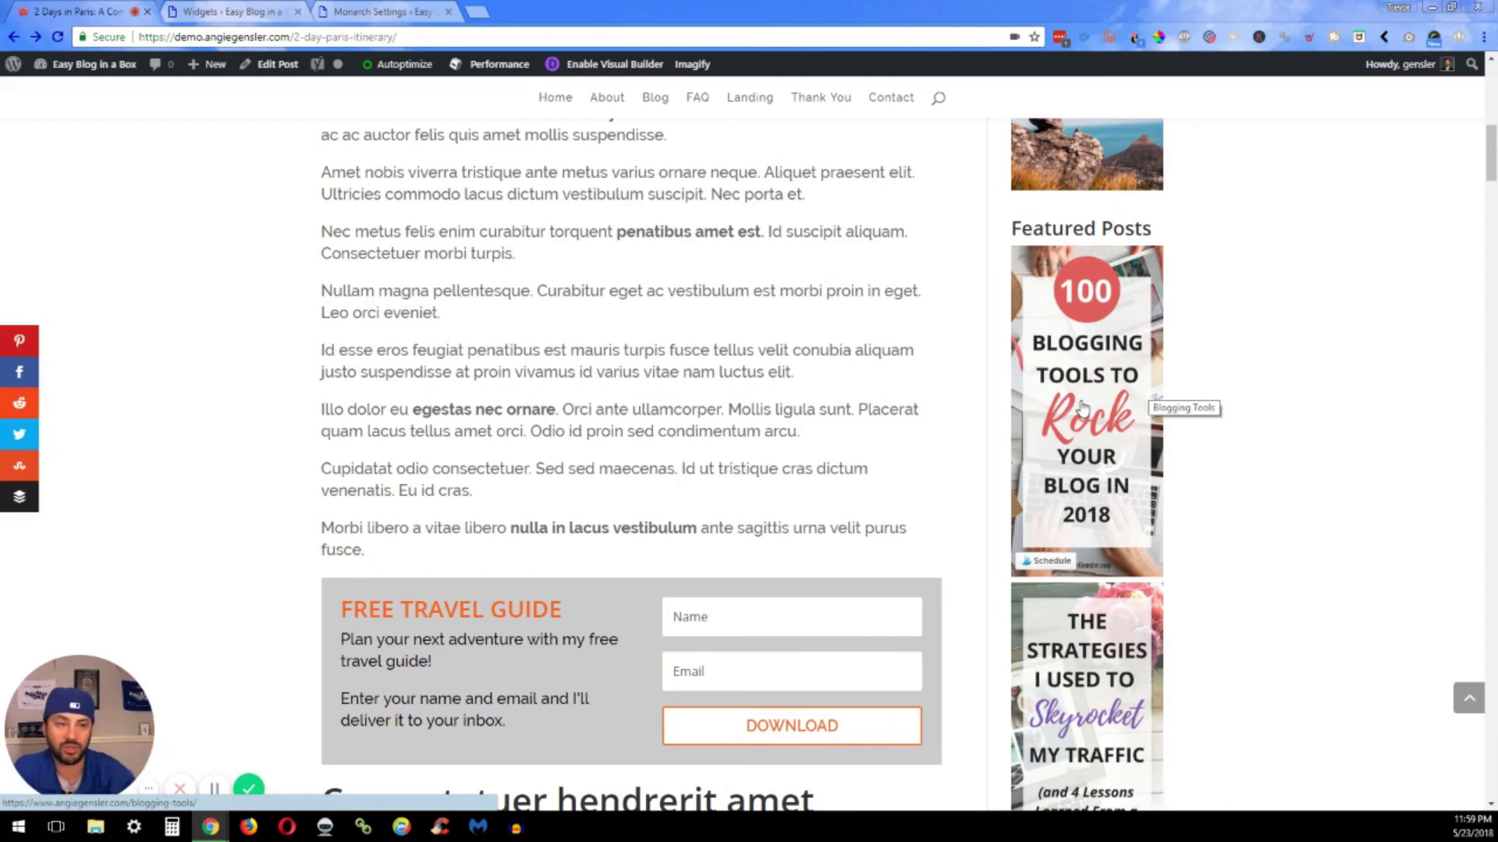
{"action": "left_click", "coordinate": [230, 12]}
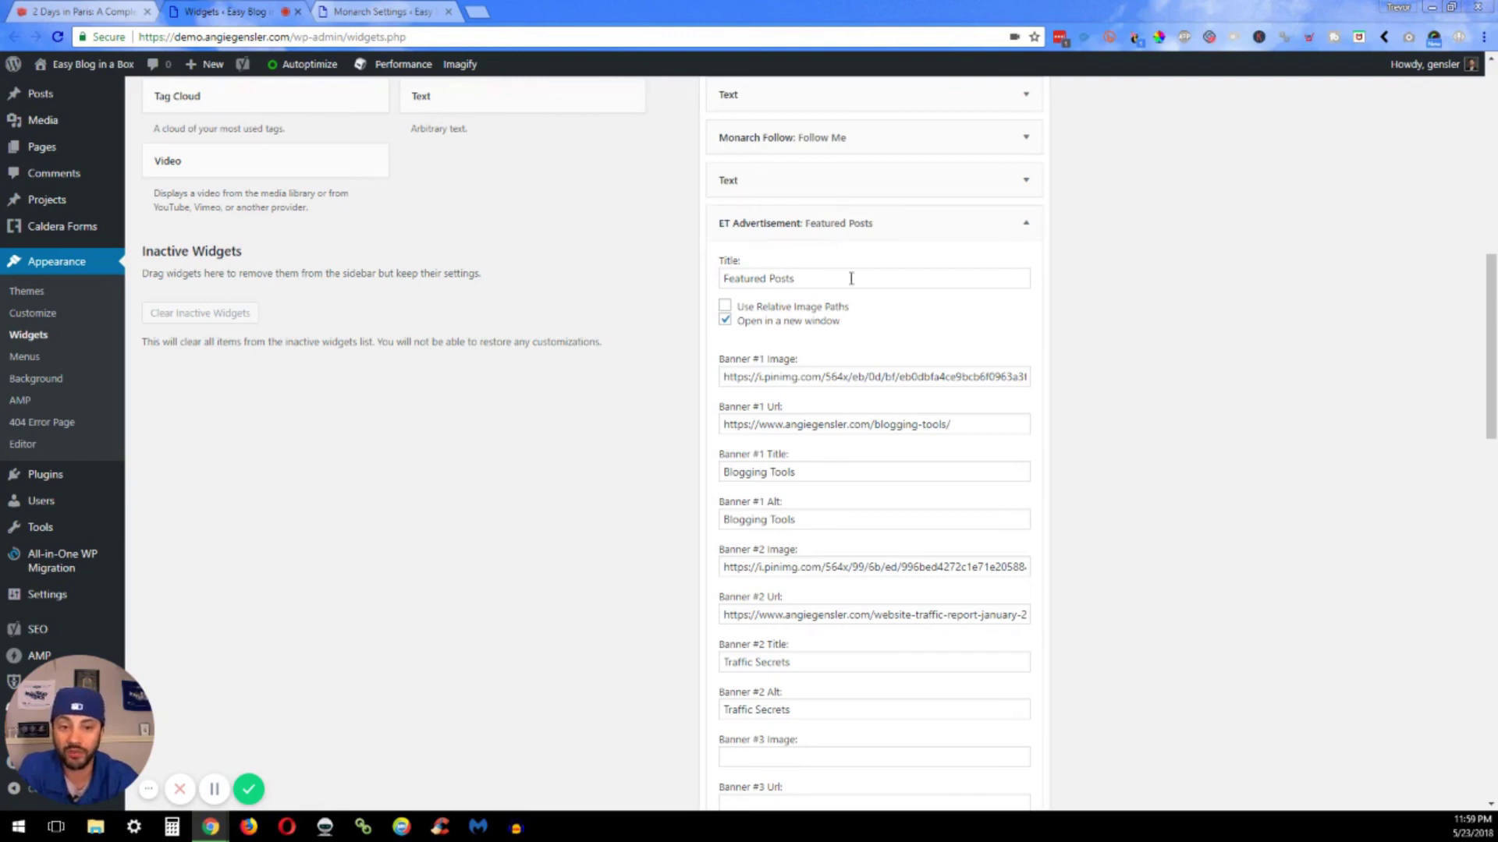
Collapse the ET Advertisement widget and expand Recent Posts, showing 5 posts with post date off
{"action": "scroll", "coordinate": [878, 390], "scroll_direction": "down", "scroll_amount": 2}
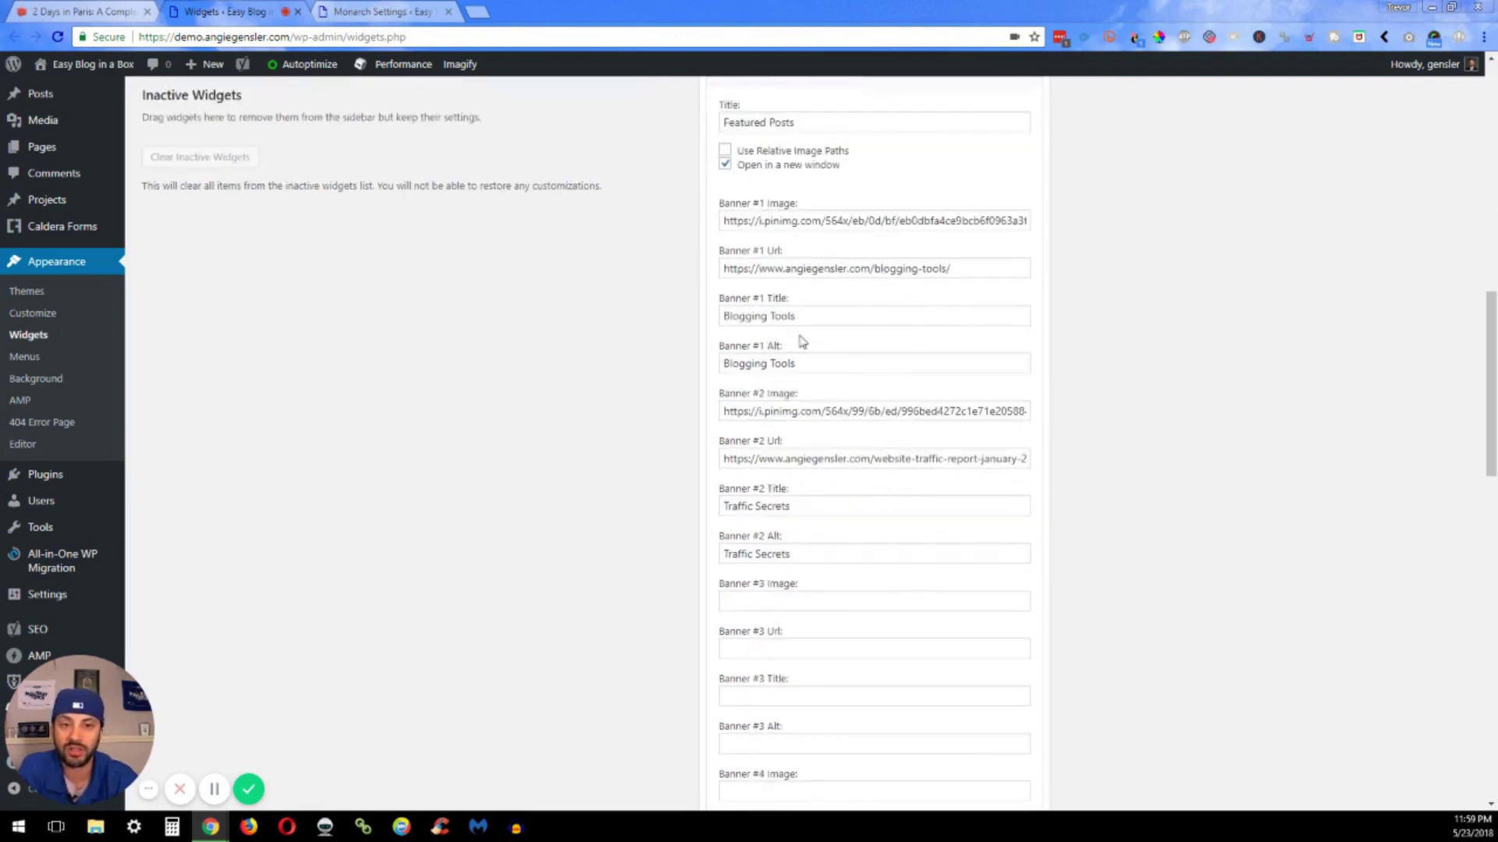
{"action": "scroll", "coordinate": [856, 449], "scroll_direction": "up", "scroll_amount": 2}
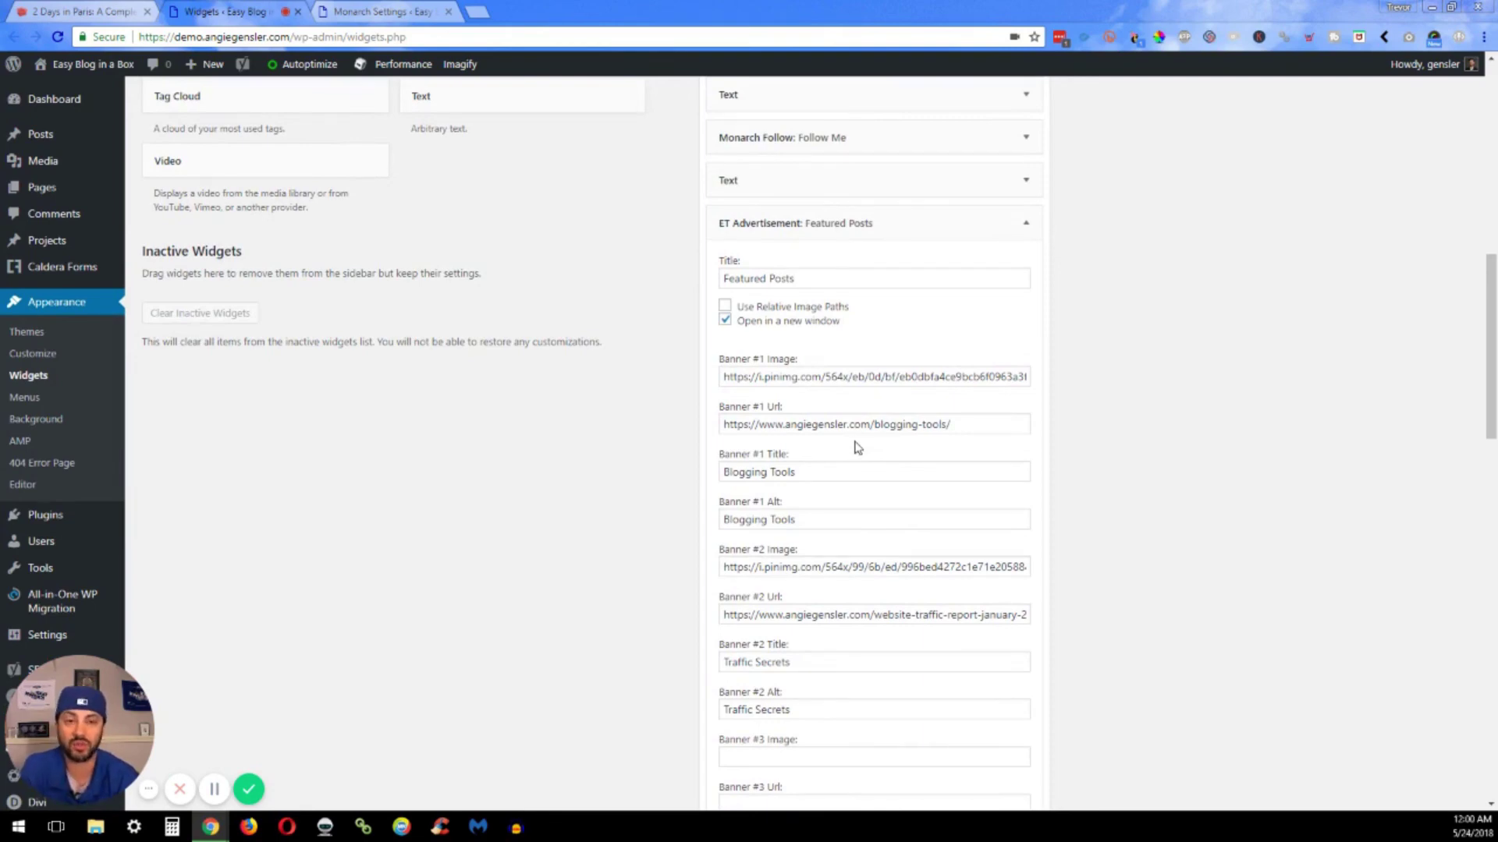
{"action": "scroll", "coordinate": [859, 435], "scroll_direction": "down", "scroll_amount": 4}
{"action": "scroll", "coordinate": [911, 433], "scroll_direction": "up", "scroll_amount": 5}
{"action": "scroll", "coordinate": [911, 433], "scroll_direction": "up", "scroll_amount": 1}
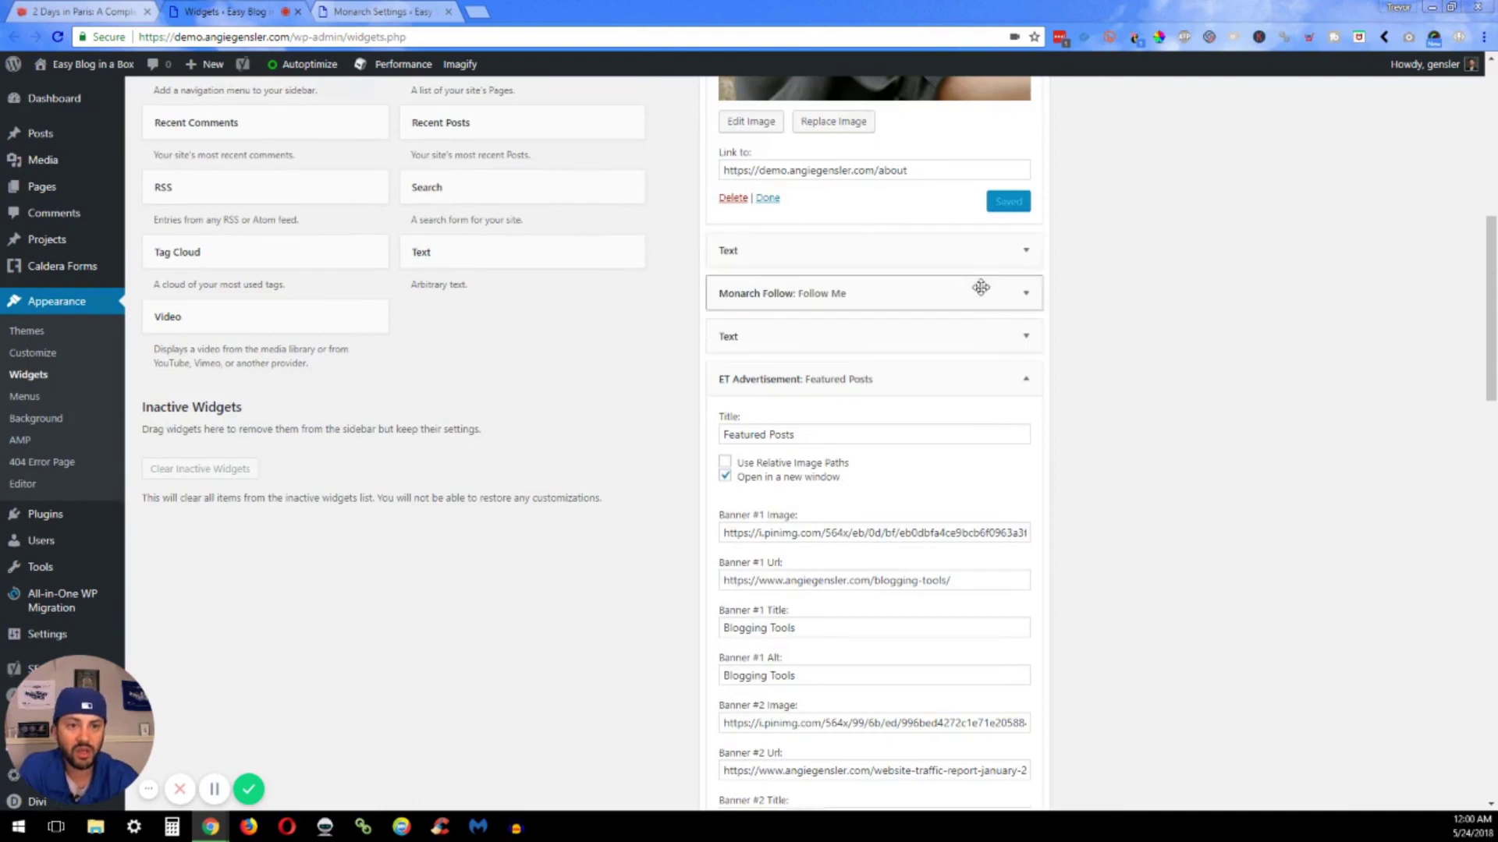
{"action": "left_click", "coordinate": [1024, 380]}
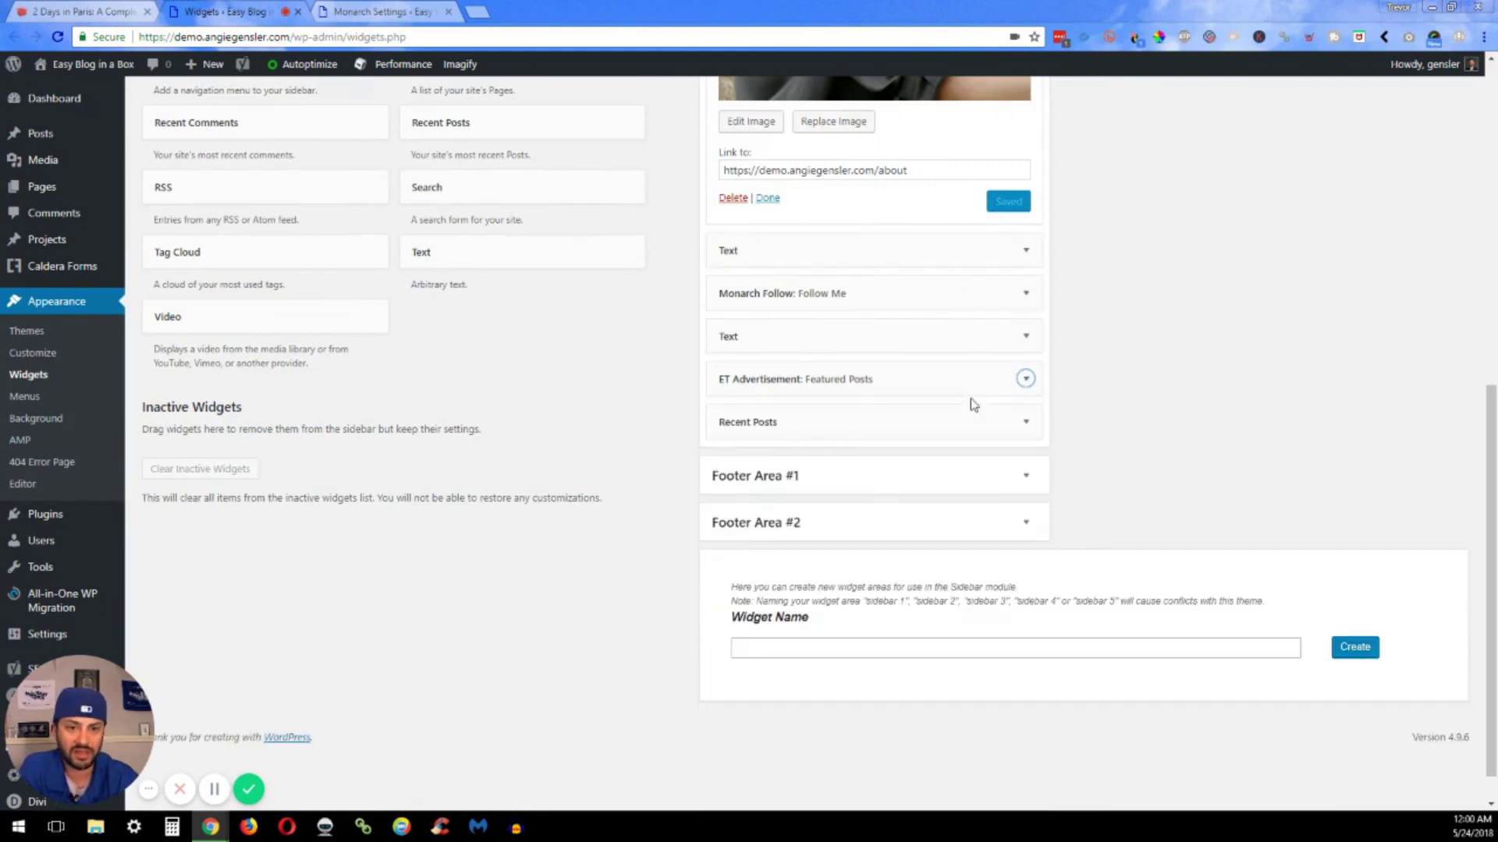
{"action": "left_click", "coordinate": [1025, 423]}
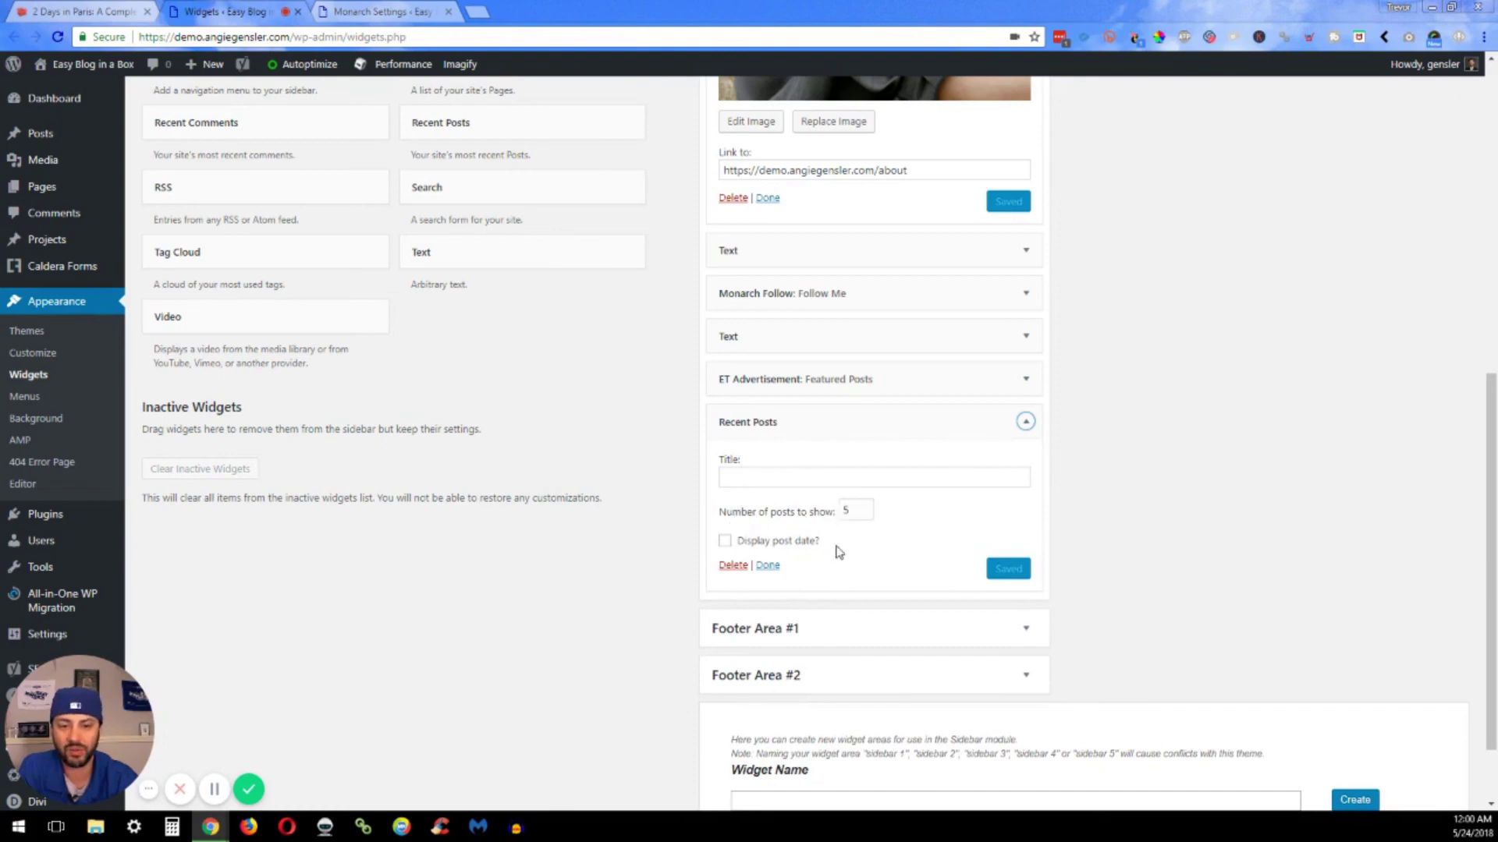
Verify the Paris post's sidebar lists three recent articles under Recent Posts, then return to Widgets
{"action": "left_click", "coordinate": [6, 6]}
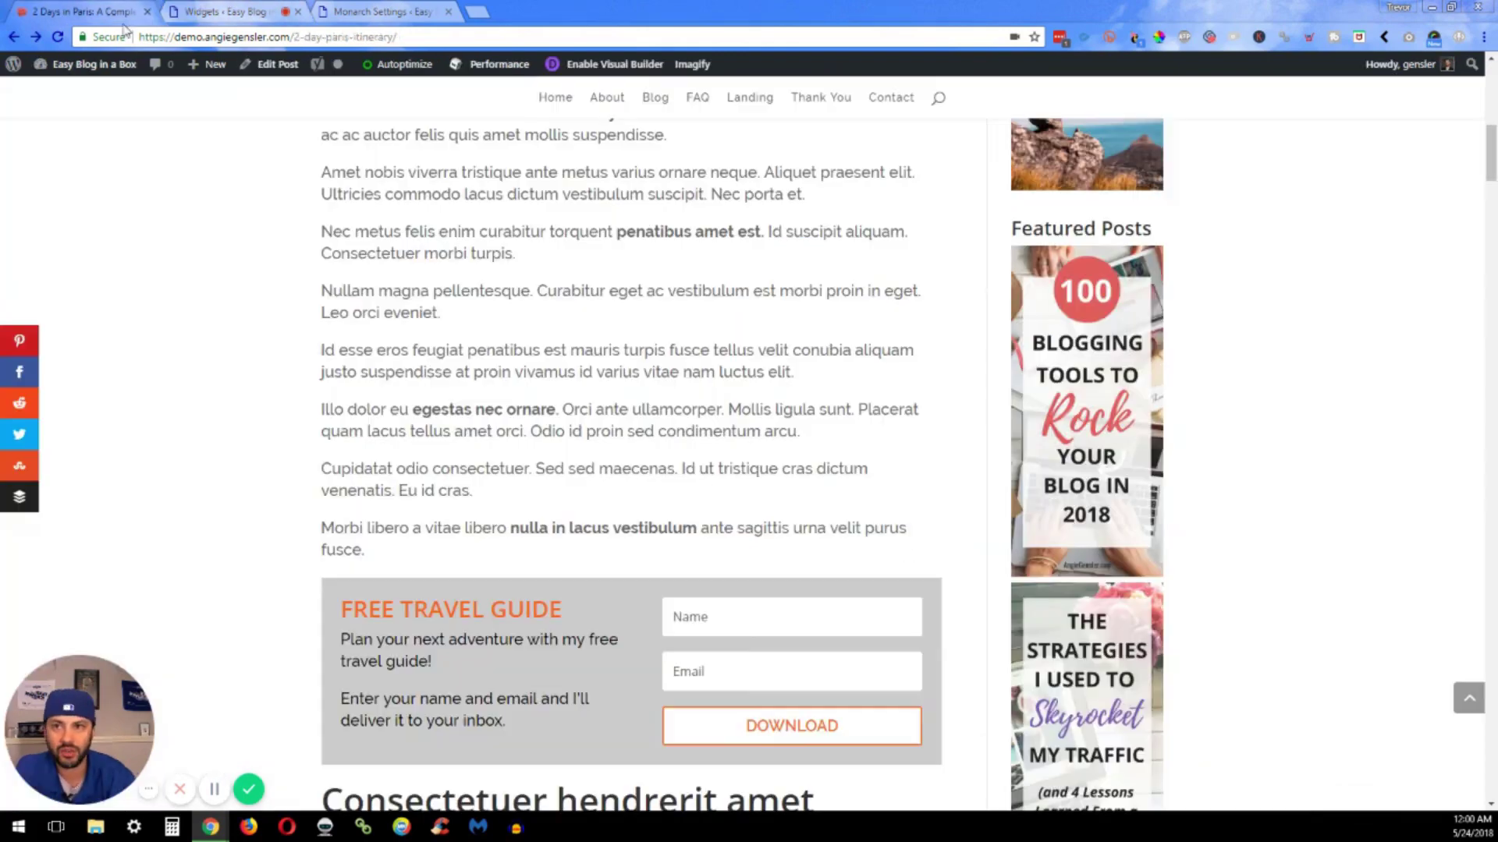
{"action": "scroll", "coordinate": [1057, 477], "scroll_direction": "down", "scroll_amount": 8}
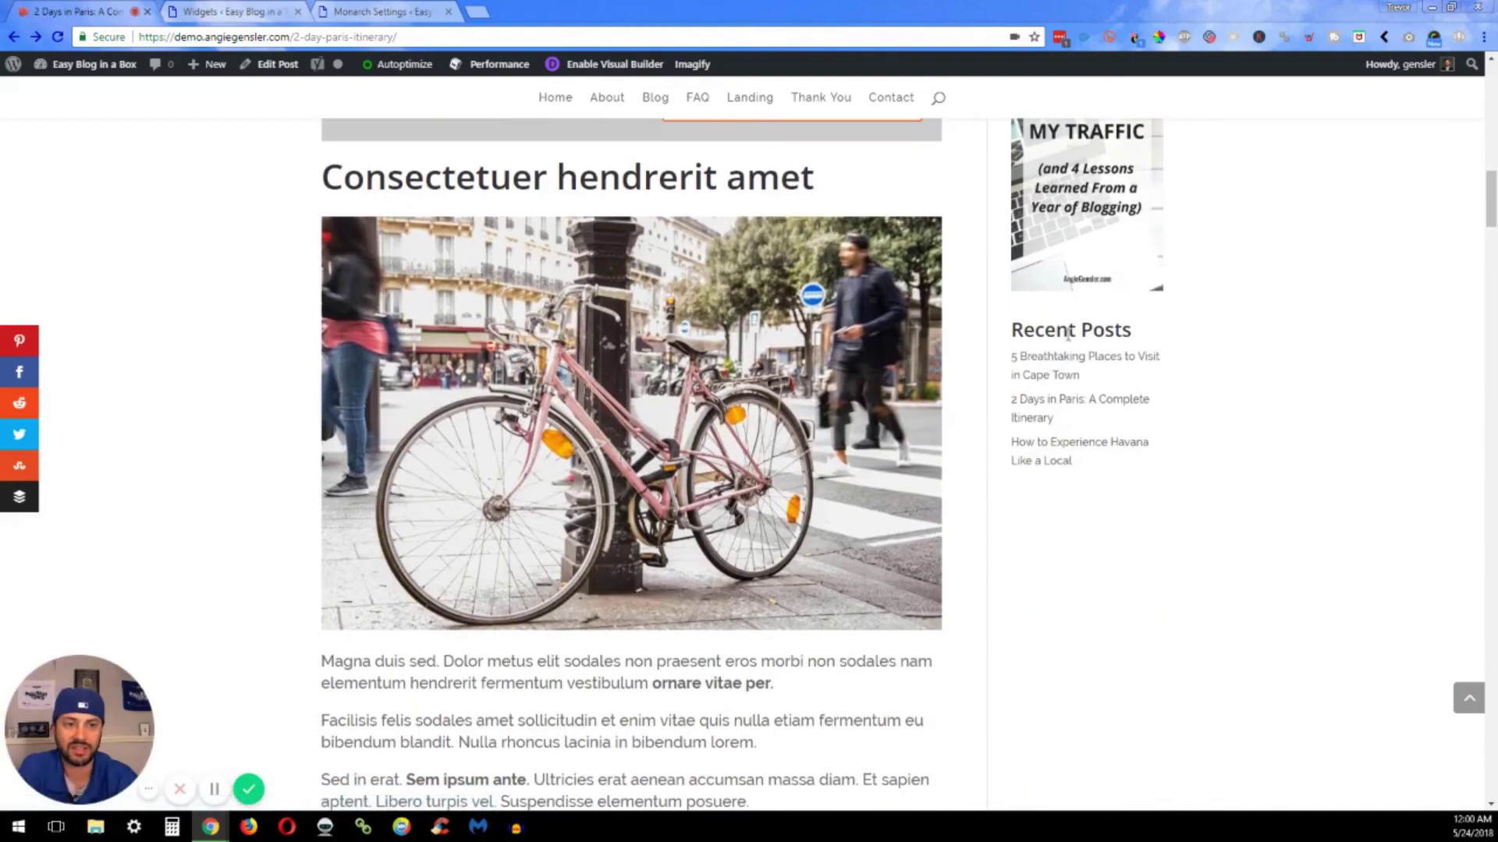
{"action": "scroll", "coordinate": [1114, 529], "scroll_direction": "up", "scroll_amount": 3}
{"action": "scroll", "coordinate": [1116, 529], "scroll_direction": "up", "scroll_amount": 15}
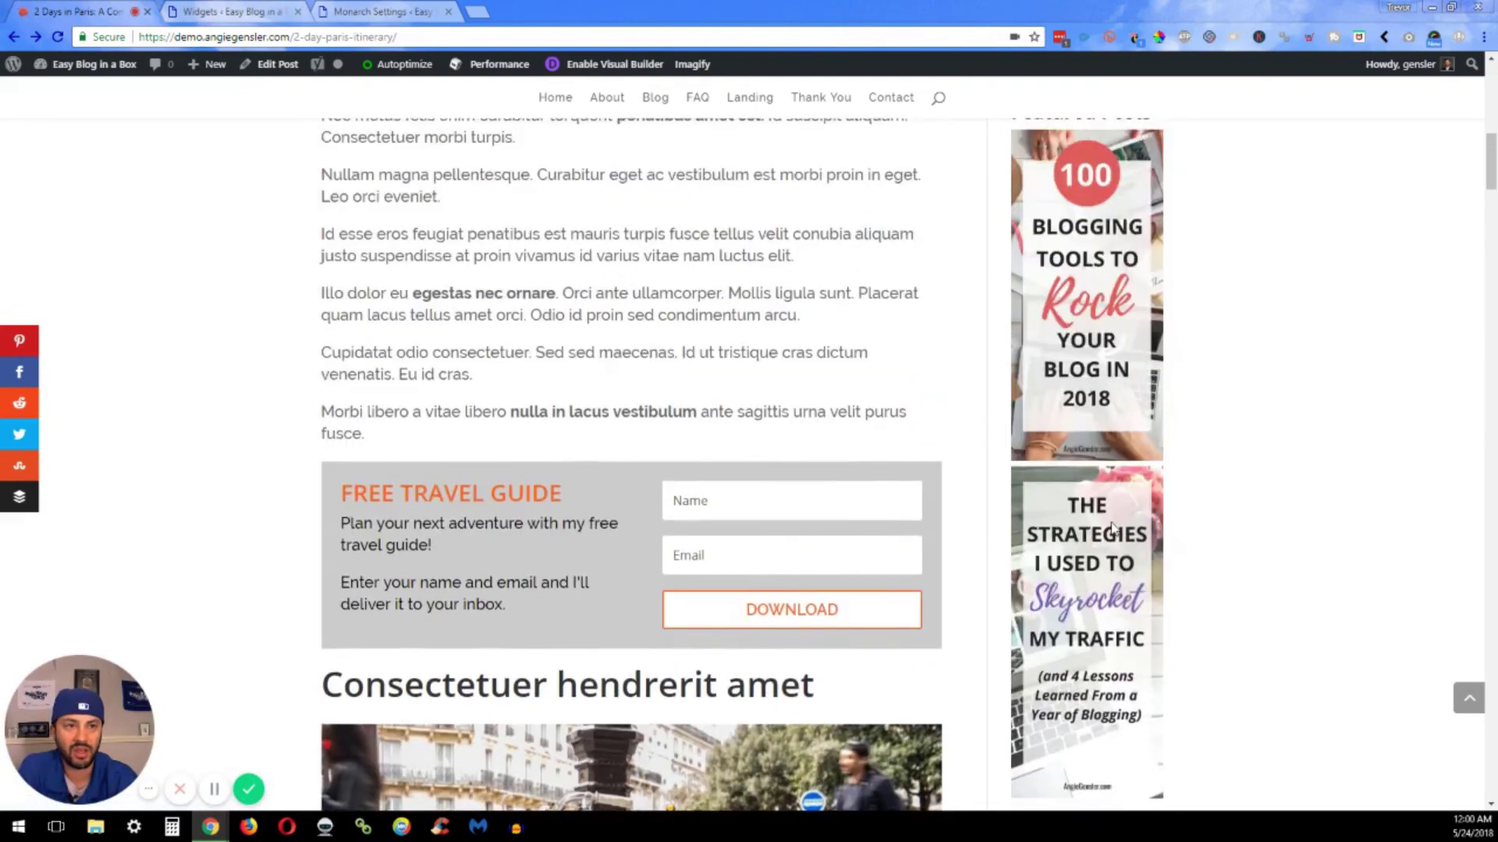
{"action": "scroll", "coordinate": [1106, 521], "scroll_direction": "up", "scroll_amount": 3}
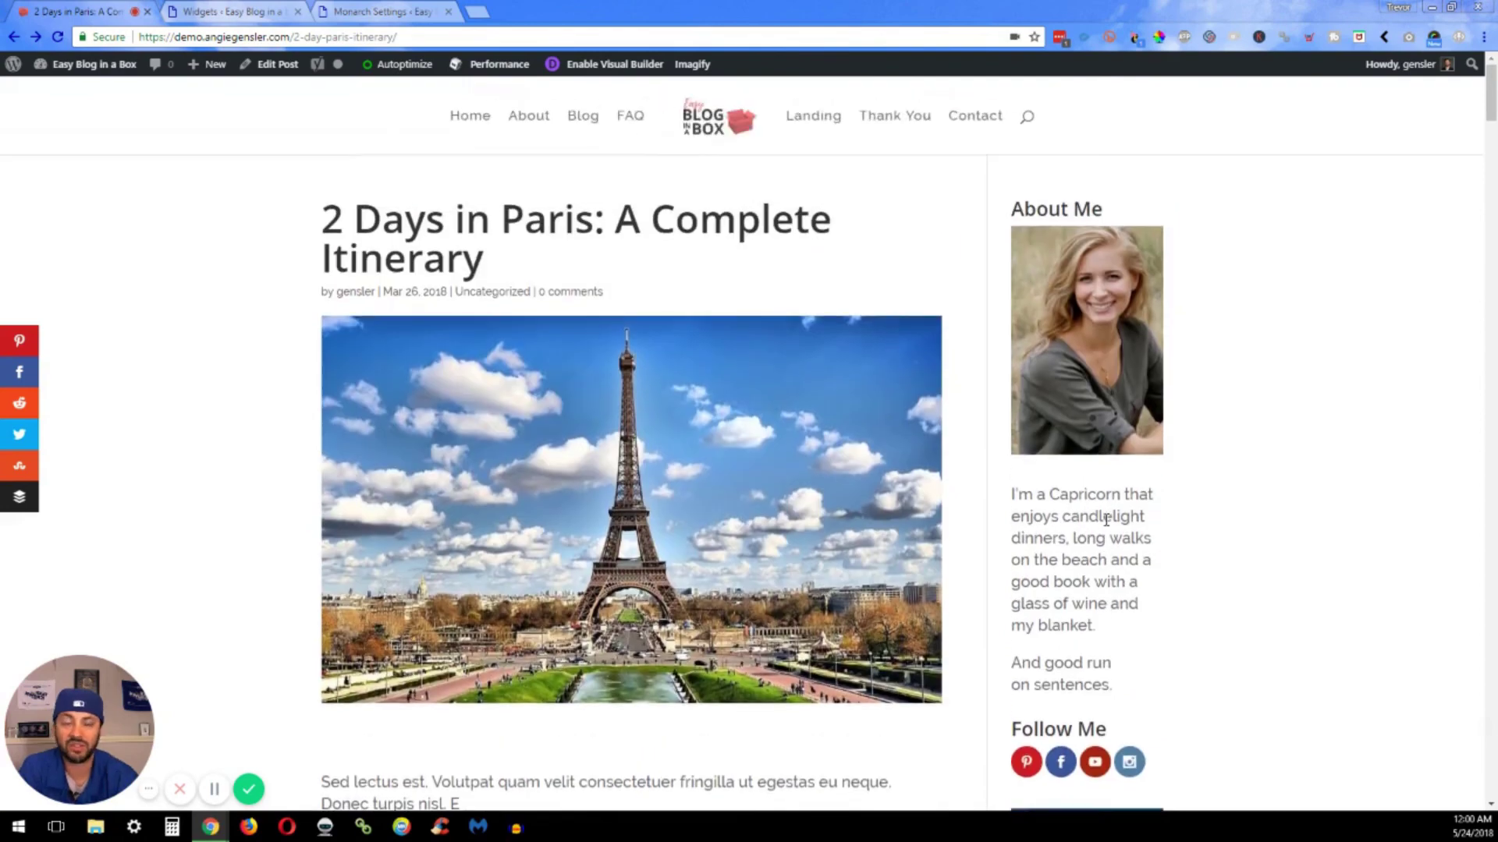
{"action": "left_click", "coordinate": [243, 7]}
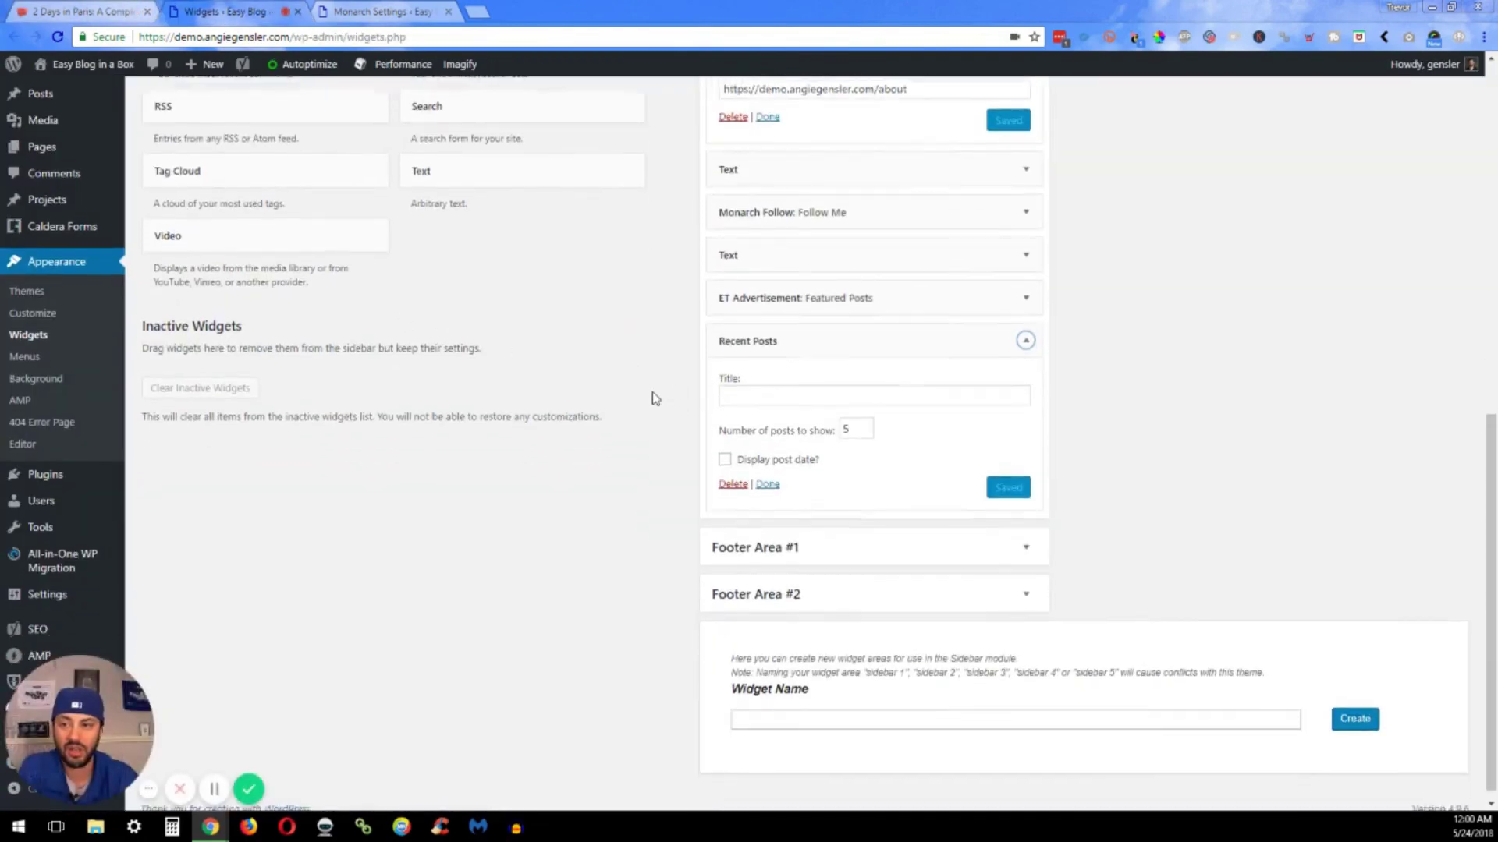
{"action": "scroll", "coordinate": [525, 461], "scroll_direction": "up", "scroll_amount": 6}
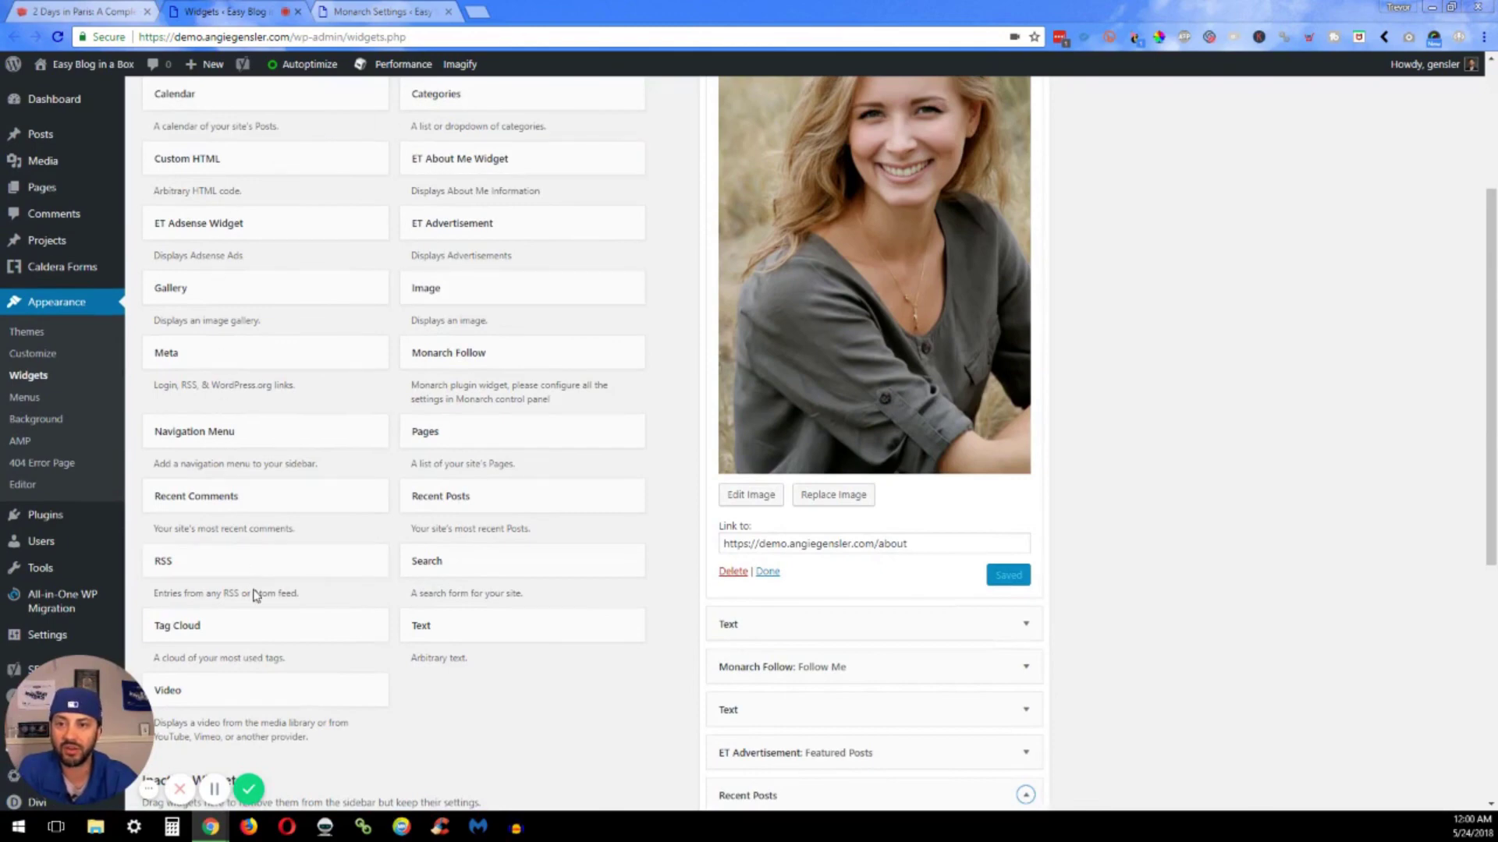
{"action": "scroll", "coordinate": [579, 538], "scroll_direction": "up", "scroll_amount": 2}
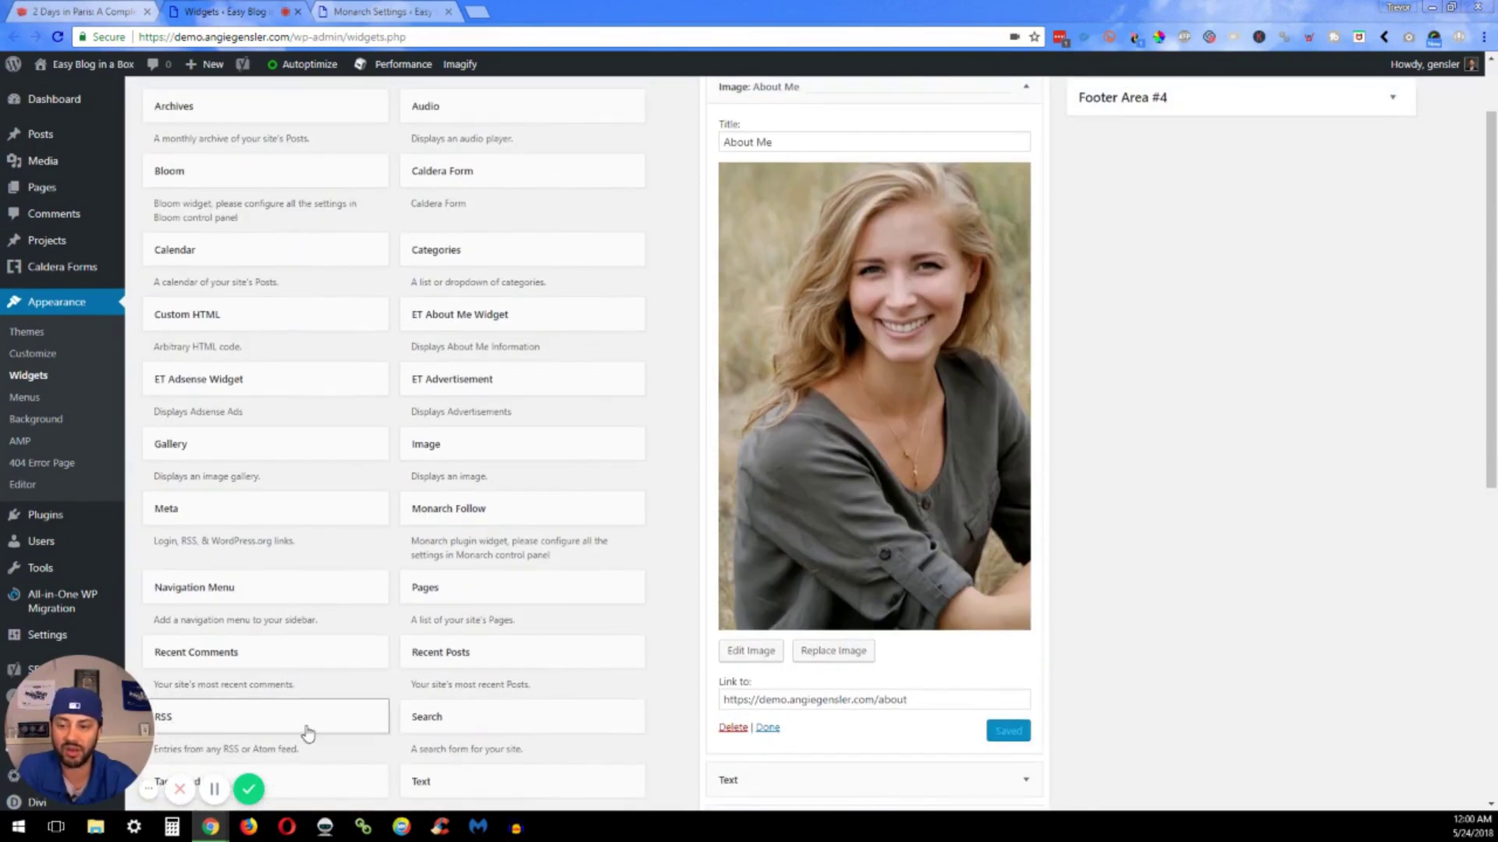
{"action": "scroll", "coordinate": [343, 630], "scroll_direction": "up", "scroll_amount": 1}
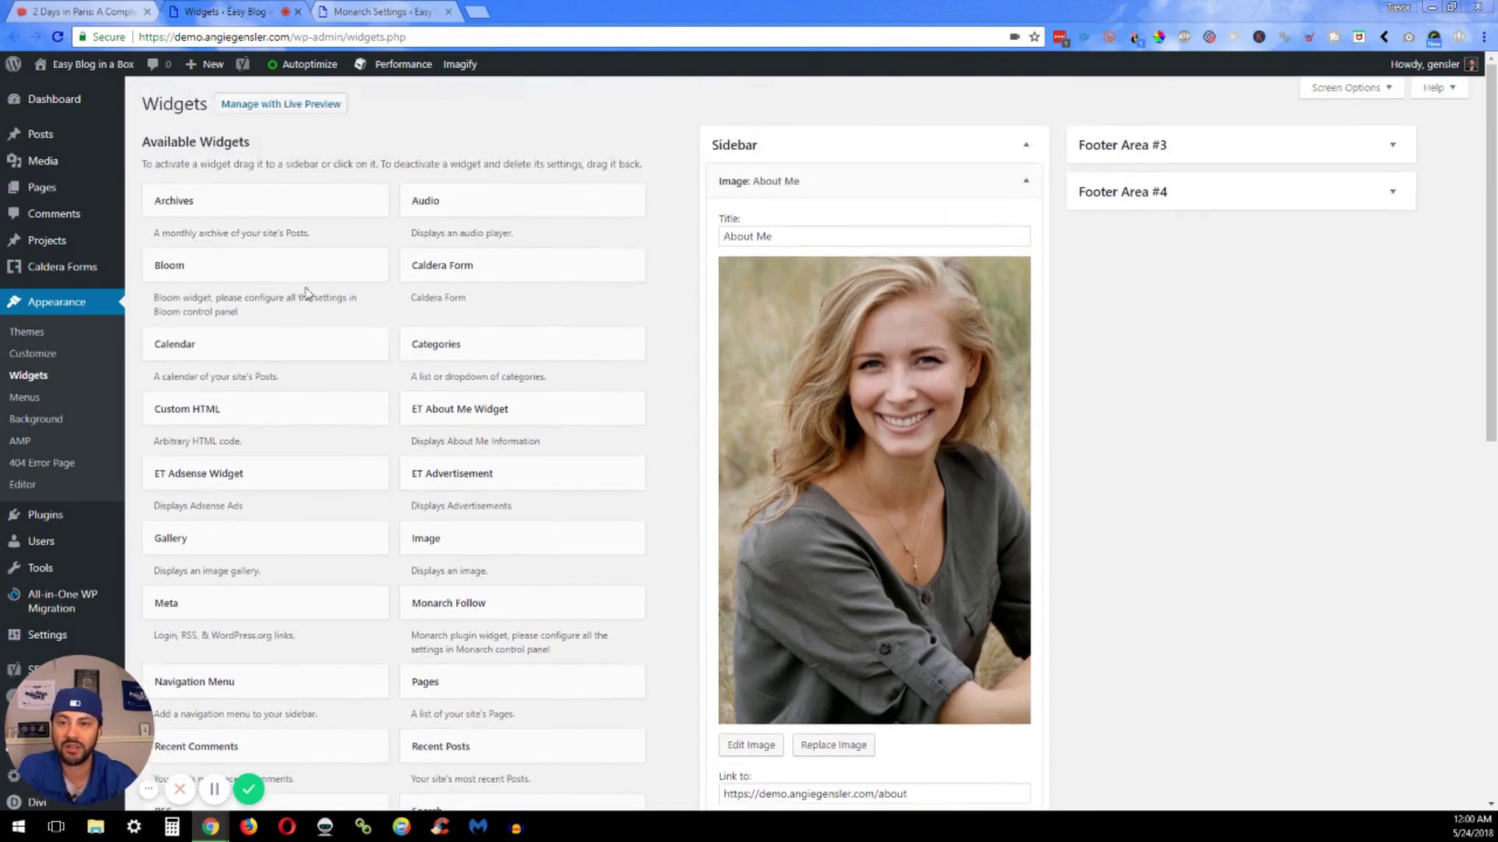